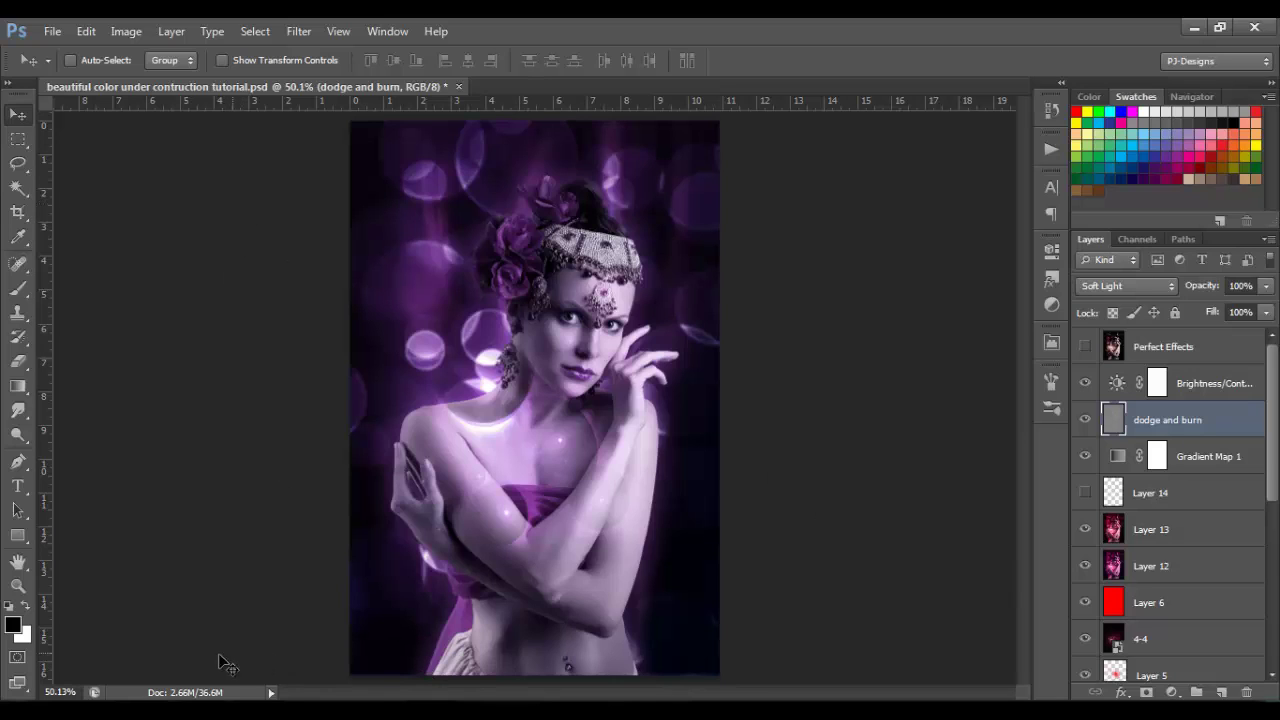
Open the 20121021__mg_1541 PNG portrait from the tutorial folder as a separate document in Photoshop
{"action": "key", "text": "alt+Tab"}
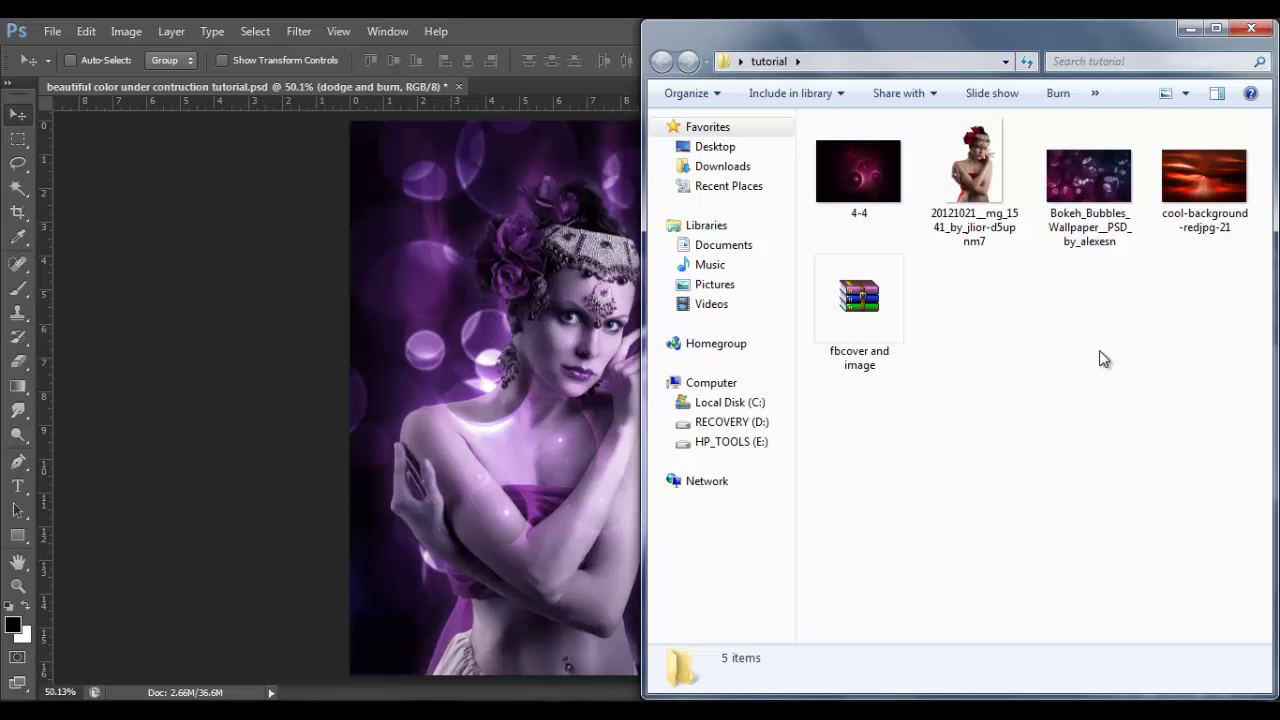
{"action": "left_click", "coordinate": [985, 187]}
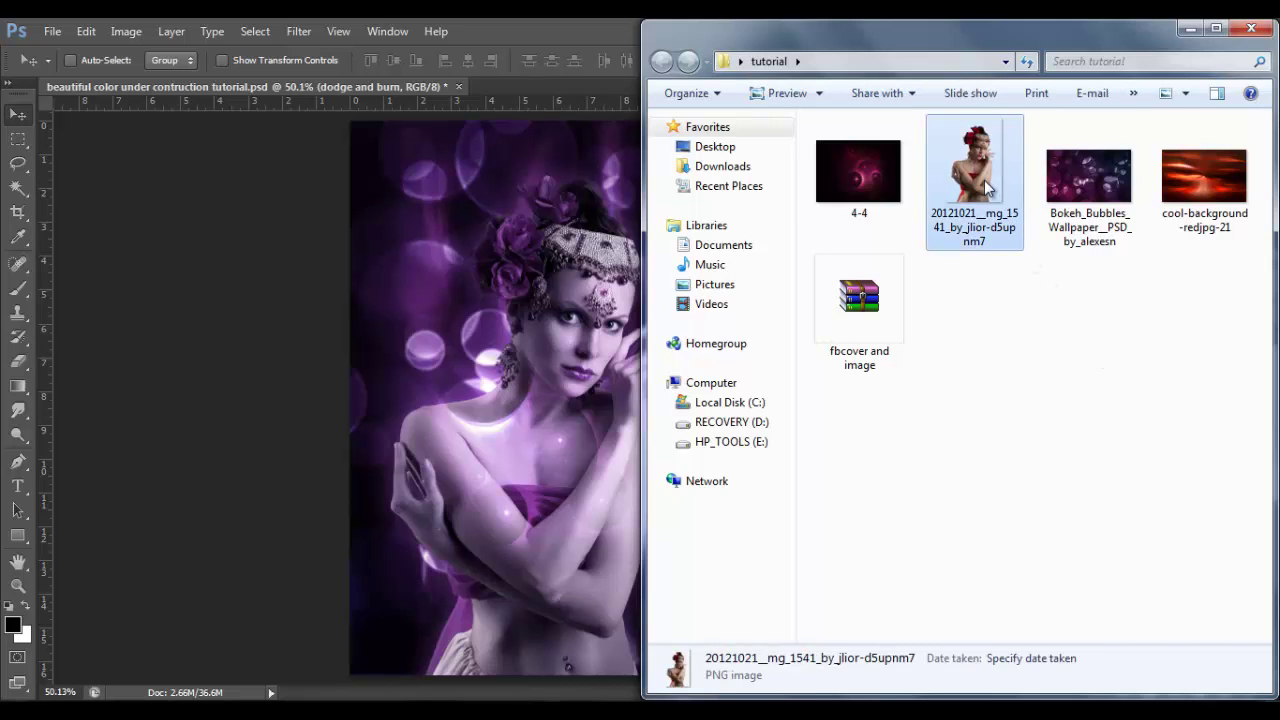
{"action": "left_click", "coordinate": [600, 52]}
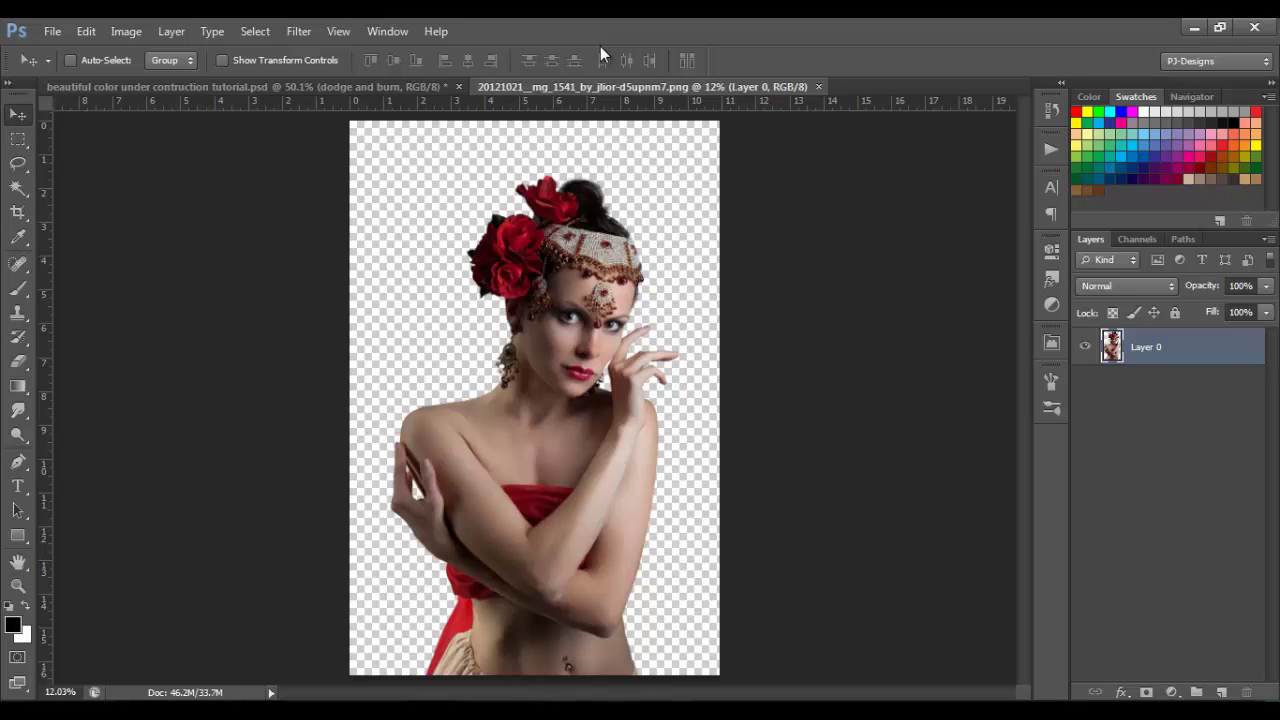
Resample the portrait to a resolution of 72 pixels/inch and fit it to the screen
{"action": "key", "text": "ctrl+alt+i"}
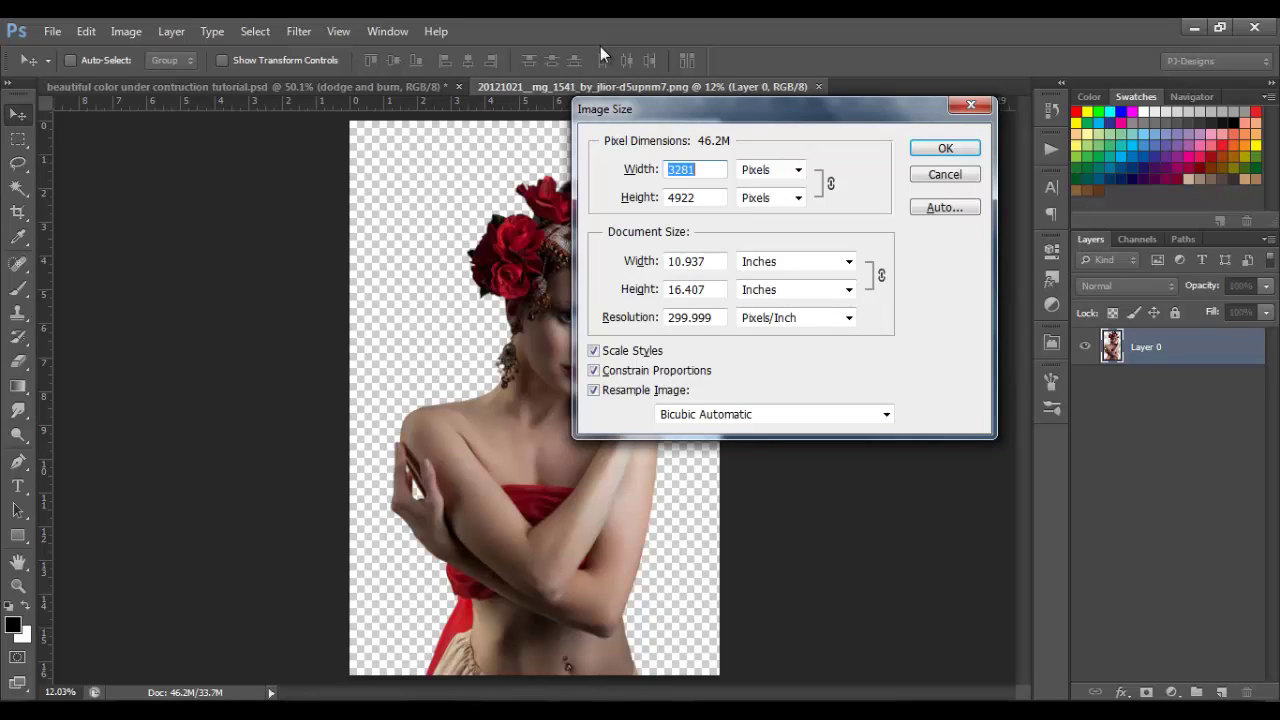
{"action": "left_click", "coordinate": [700, 319]}
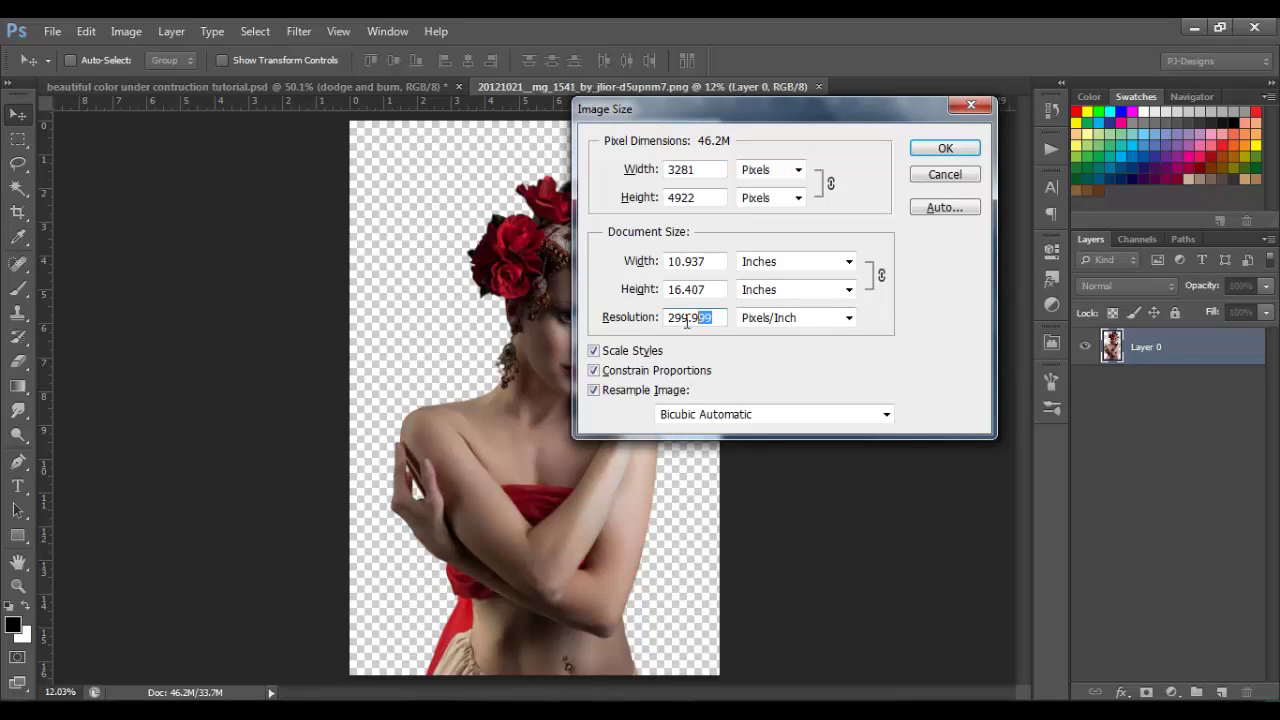
{"action": "type", "text": "72"}
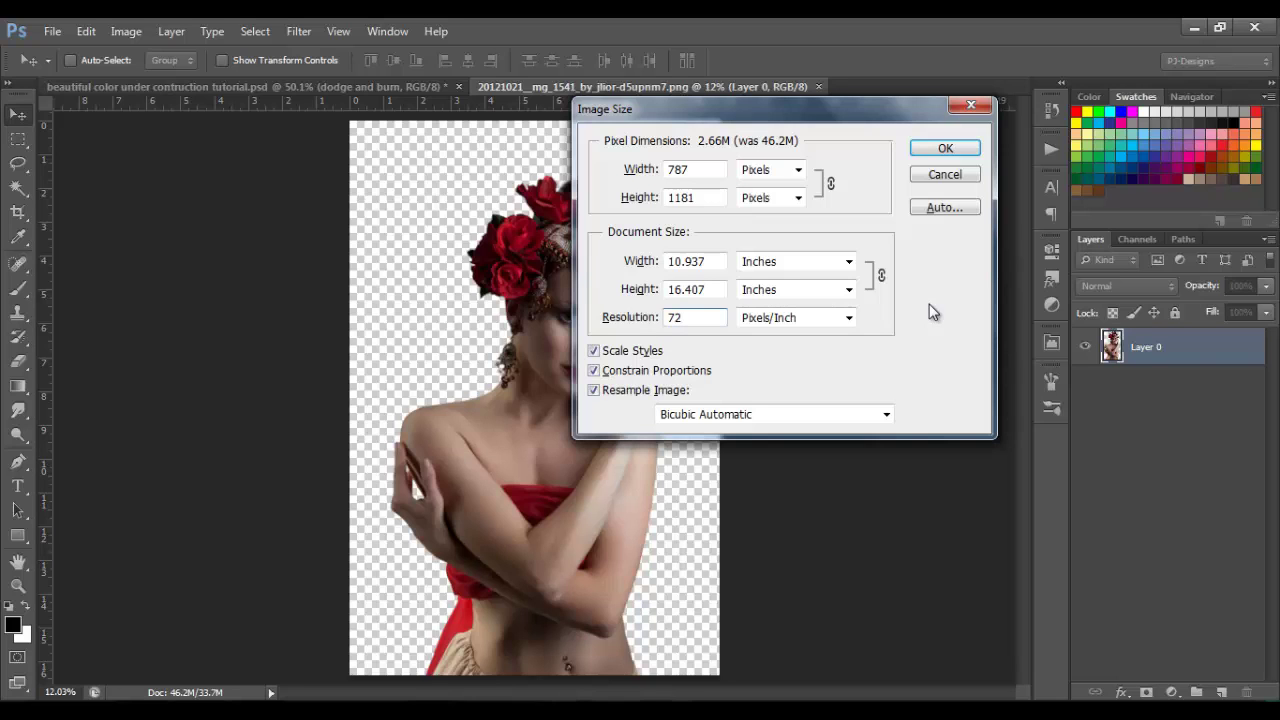
{"action": "left_click_drag", "start_coordinate": [879, 109], "coordinate": [908, 130]}
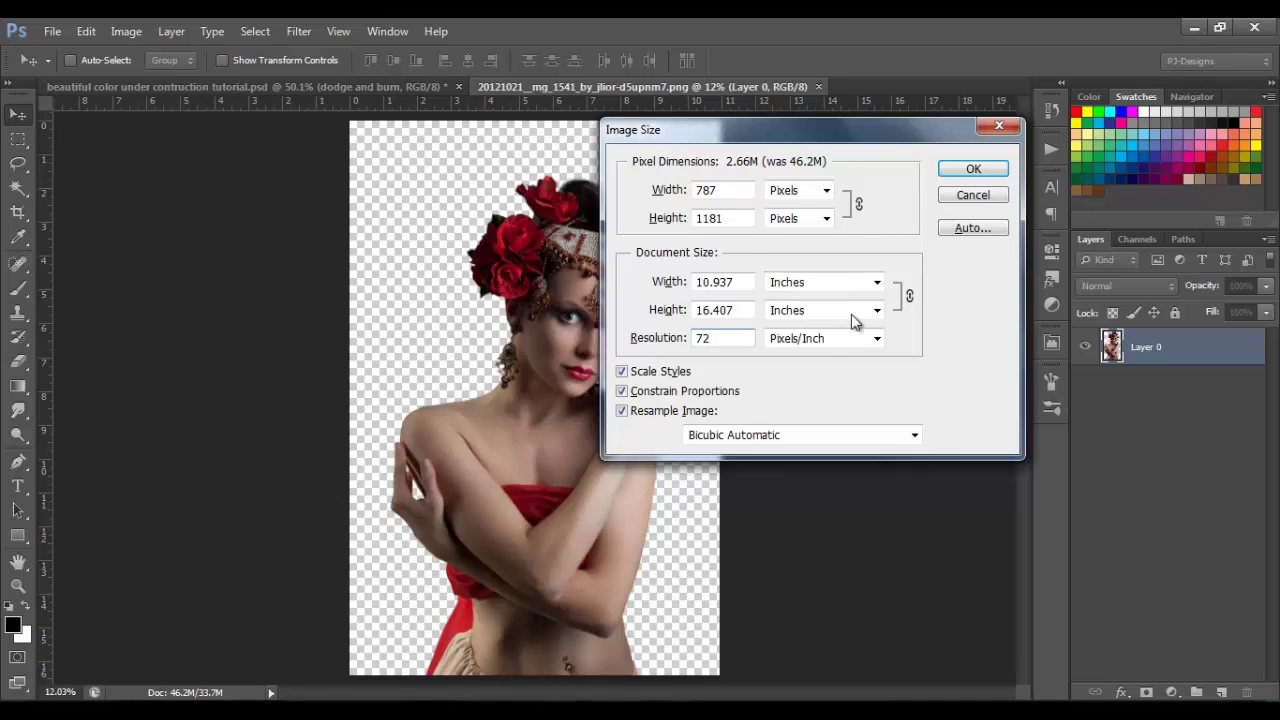
{"action": "left_click", "coordinate": [973, 169]}
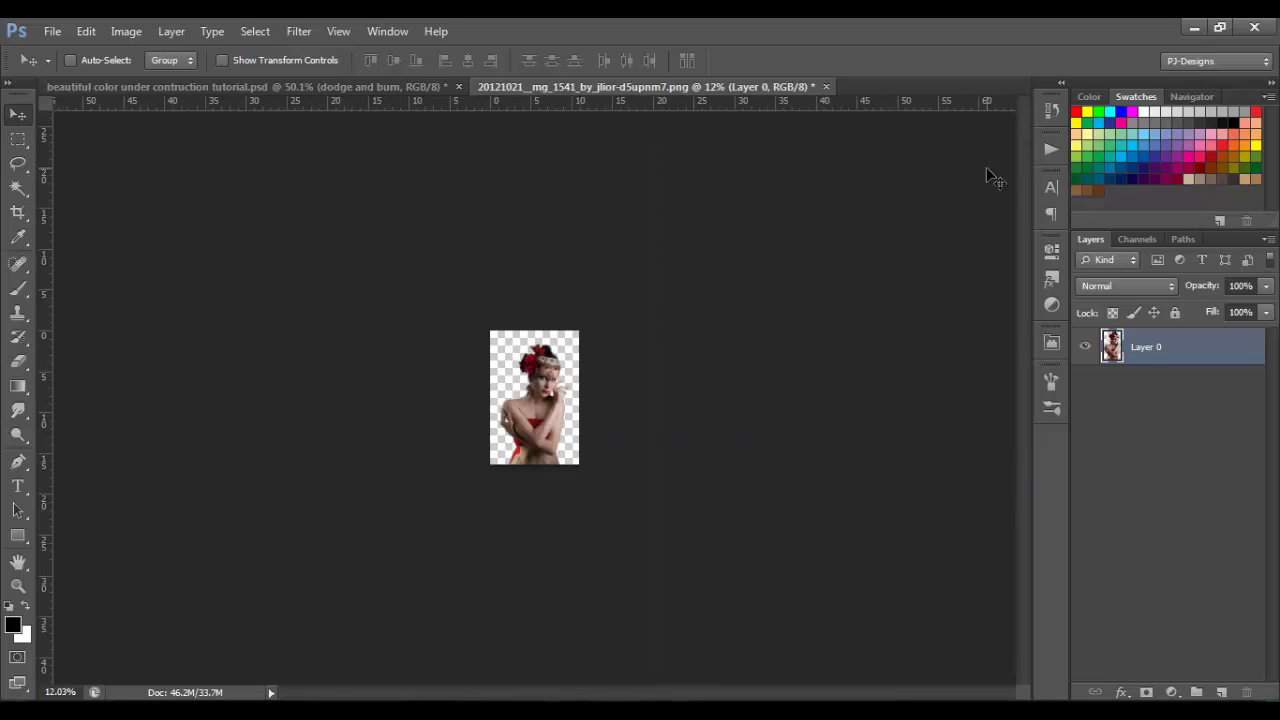
{"action": "key", "text": "ctrl+0"}
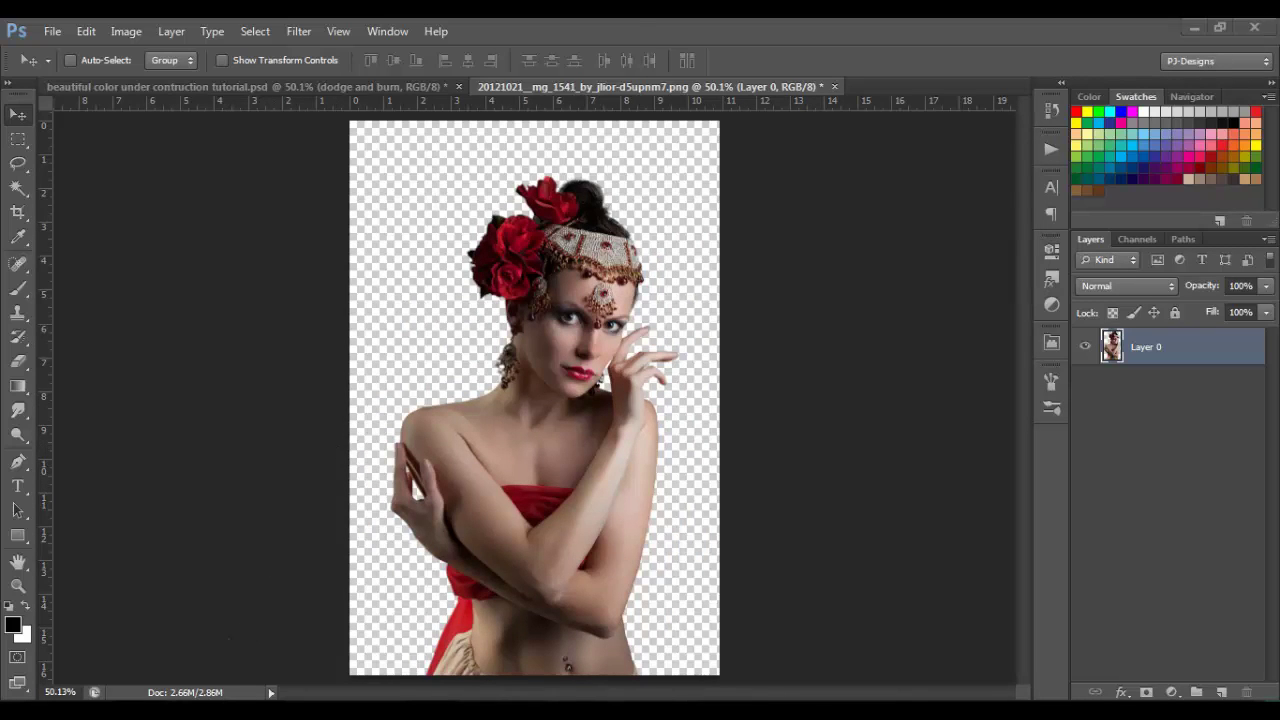
Place the Bokeh_Bubbles_Wallpaper image from the tutorial folder into the portrait document and rotate it 90° clockwise
{"action": "left_click", "coordinate": [221, 712]}
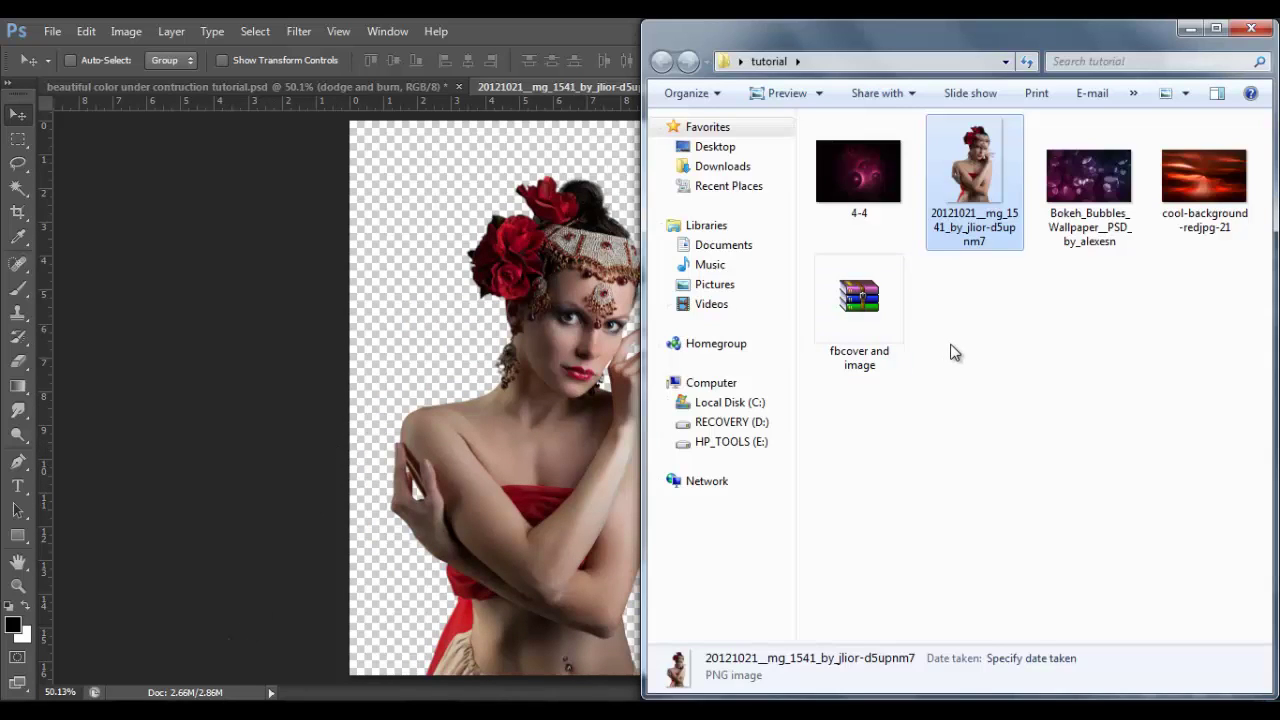
{"action": "left_click", "coordinate": [1083, 185]}
{"action": "left_click_drag", "start_coordinate": [1085, 190], "coordinate": [484, 334]}
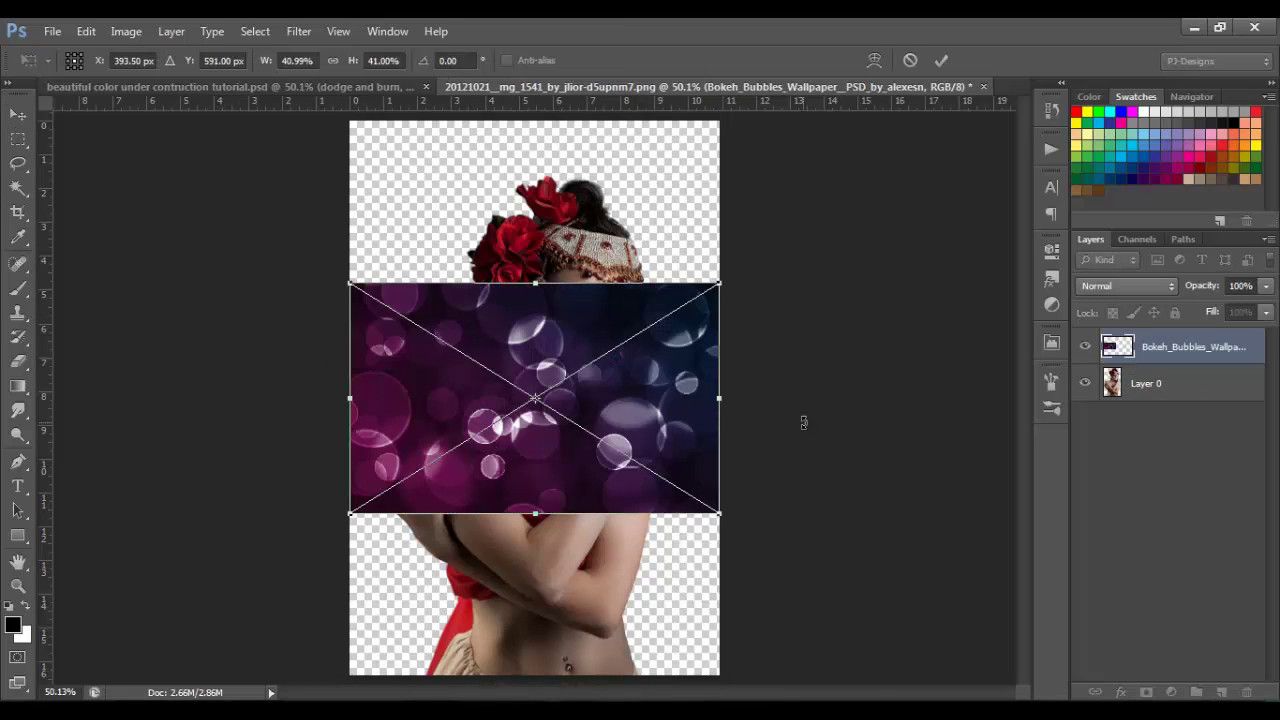
{"action": "right_click", "coordinate": [657, 413]}
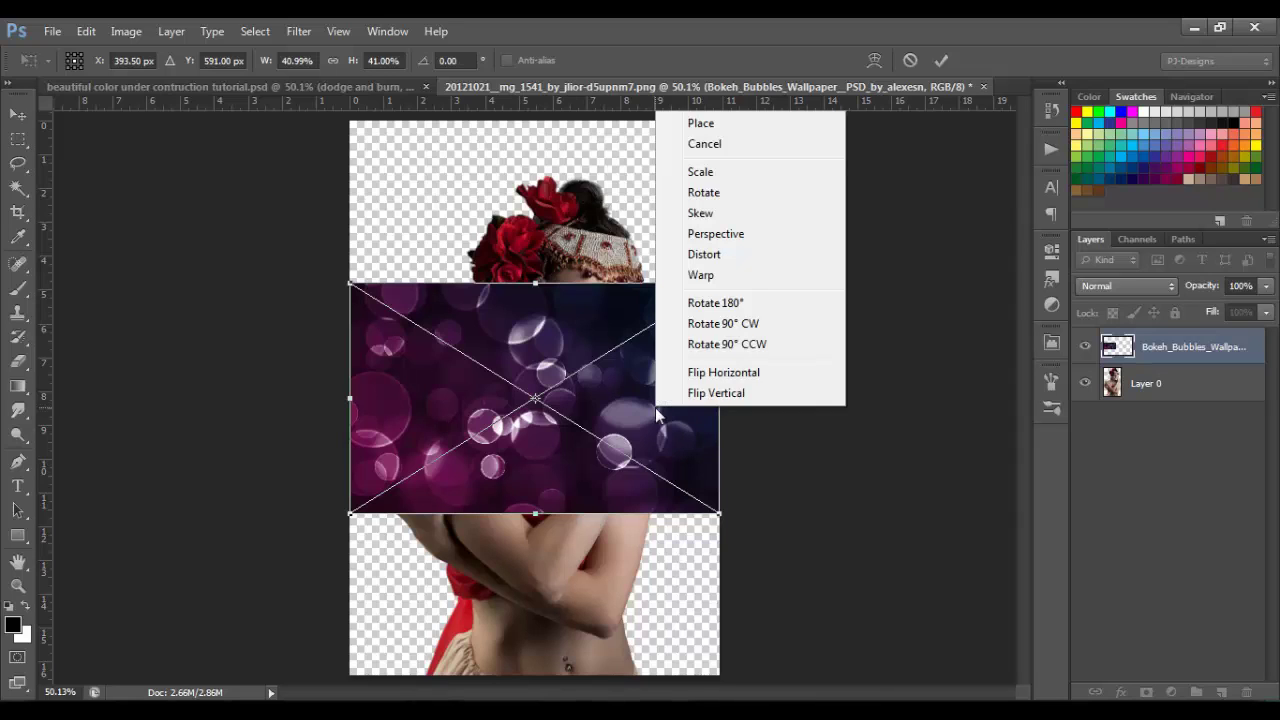
{"action": "left_click", "coordinate": [745, 331]}
Stretch the rotated bokeh image to cover the whole canvas and commit the placement
{"action": "left_click_drag", "start_coordinate": [579, 293], "coordinate": [543, 228]}
{"action": "left_click_drag", "start_coordinate": [582, 492], "coordinate": [724, 686]}
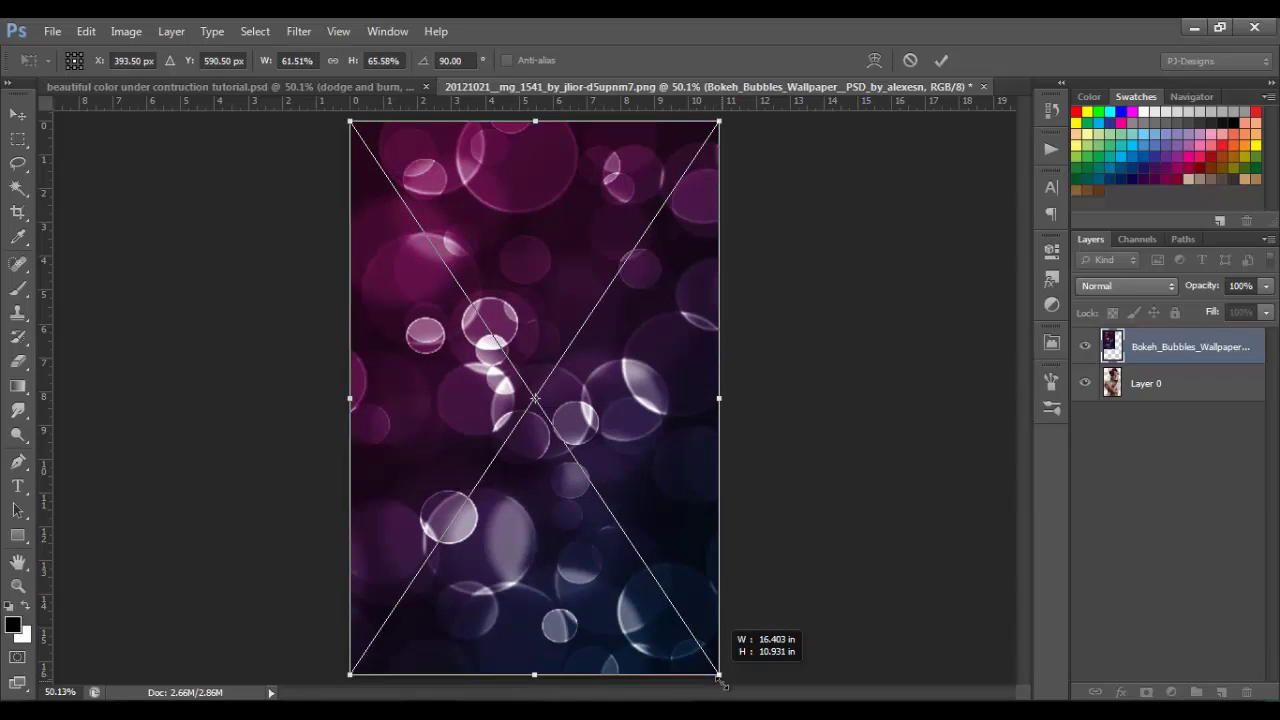
{"action": "left_click", "coordinate": [942, 62]}
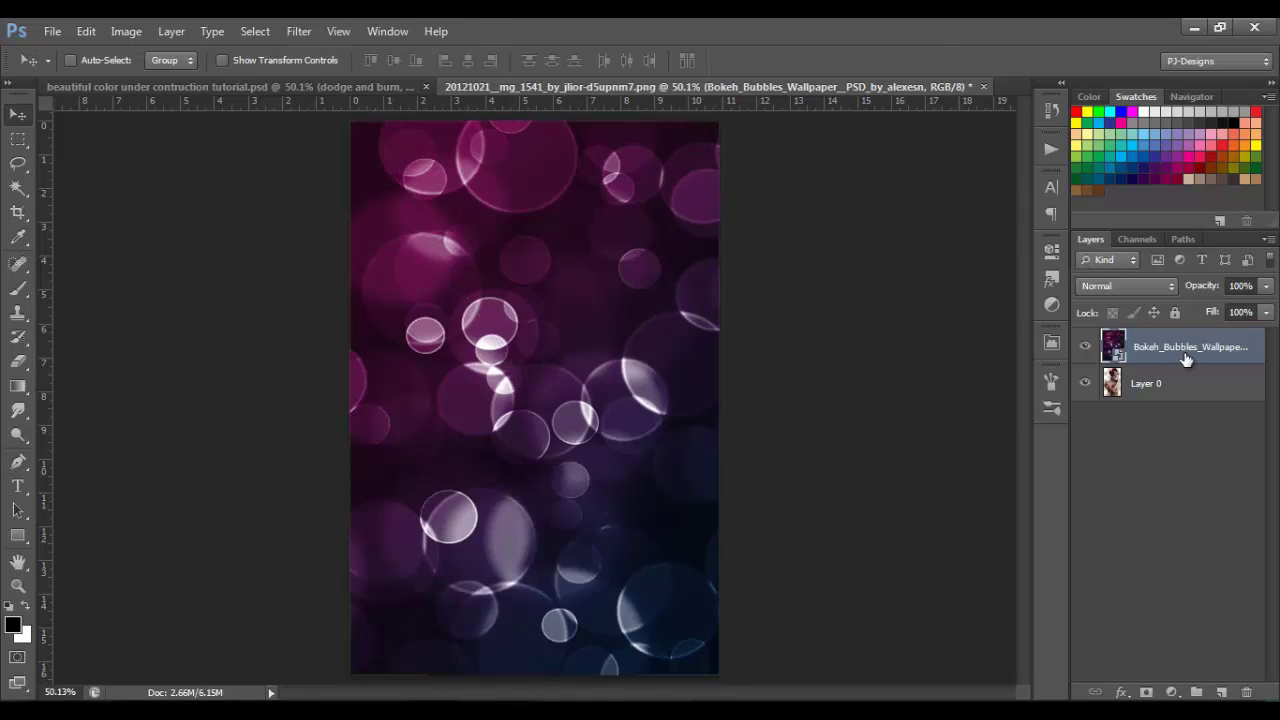
Move the bokeh wallpaper layer beneath Layer 0 and rasterize it
{"action": "left_click_drag", "start_coordinate": [1191, 357], "coordinate": [1200, 418]}
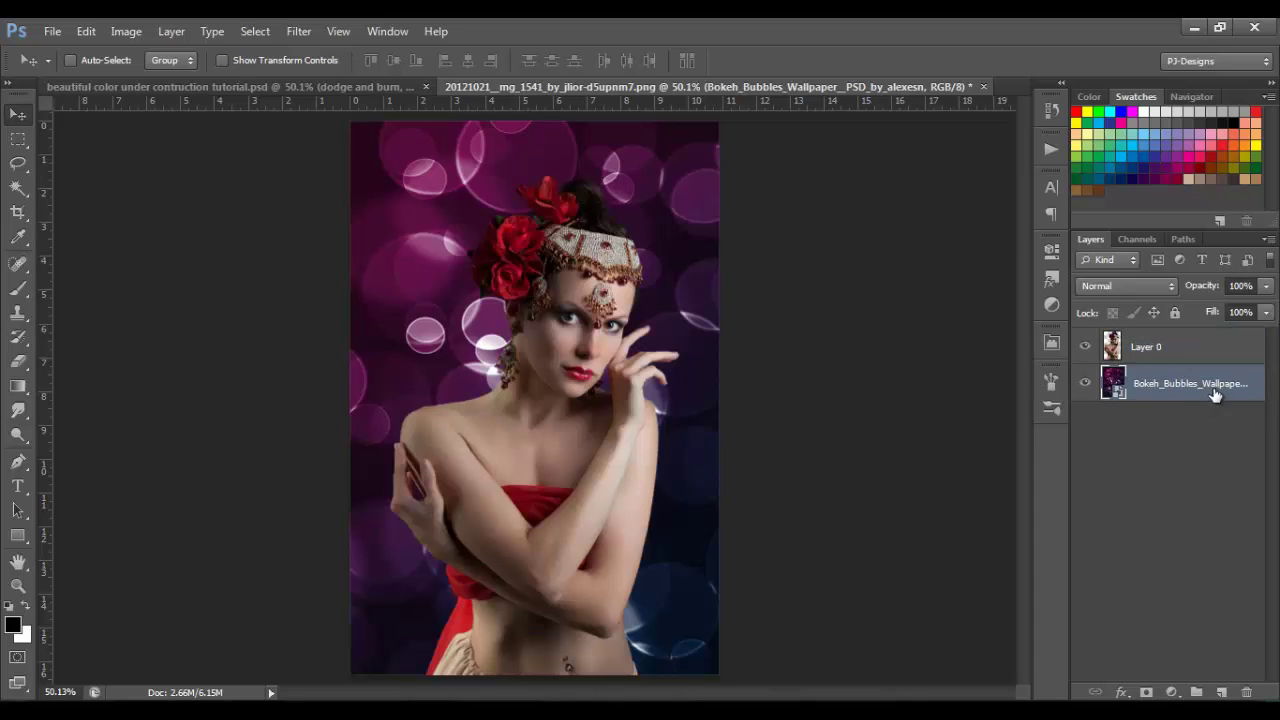
{"action": "right_click", "coordinate": [1215, 388]}
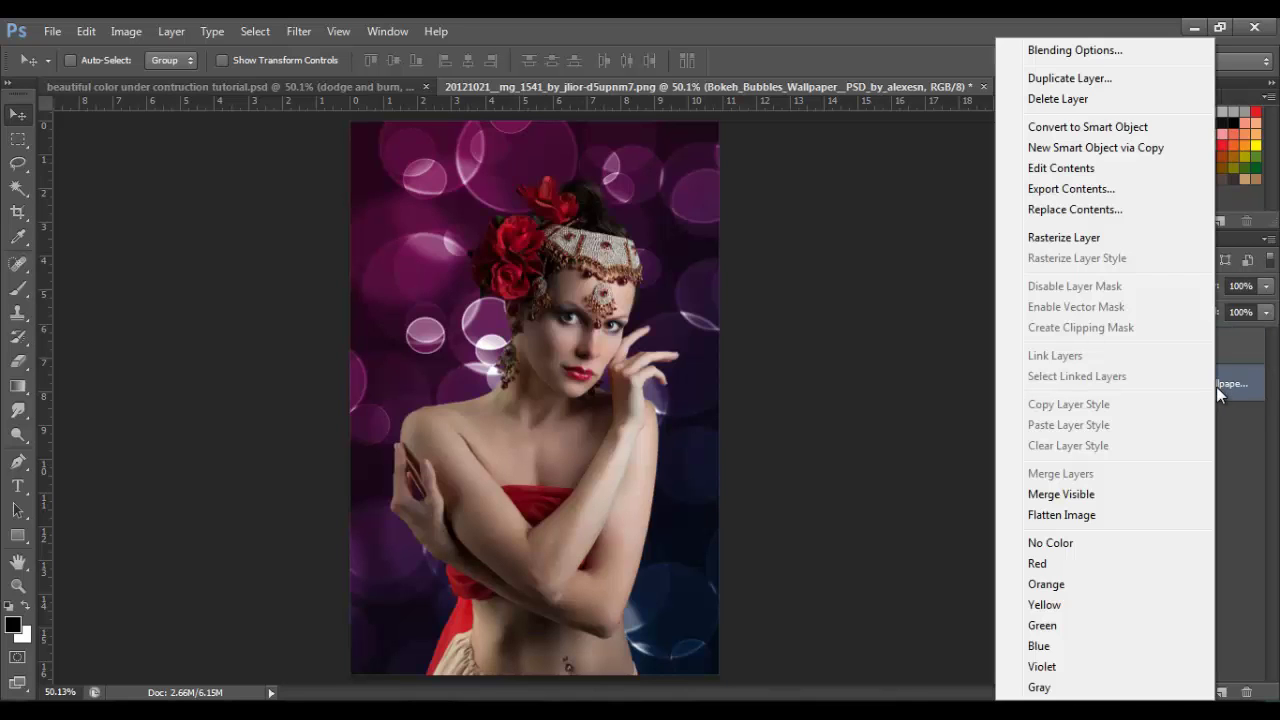
{"action": "left_click", "coordinate": [1095, 242]}
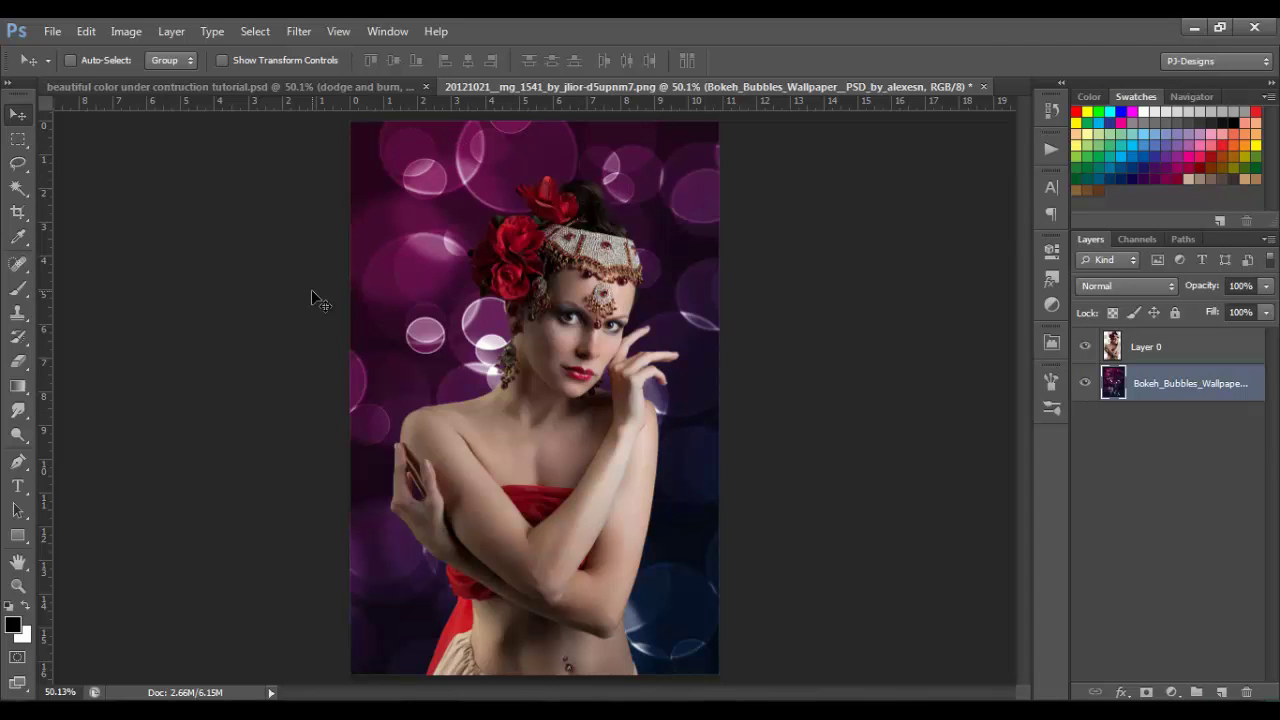
Apply a Gaussian Blur with a 3-pixel radius to the bokeh wallpaper layer
{"action": "left_click", "coordinate": [301, 33]}
{"action": "mouse_move", "coordinate": [334, 222]}
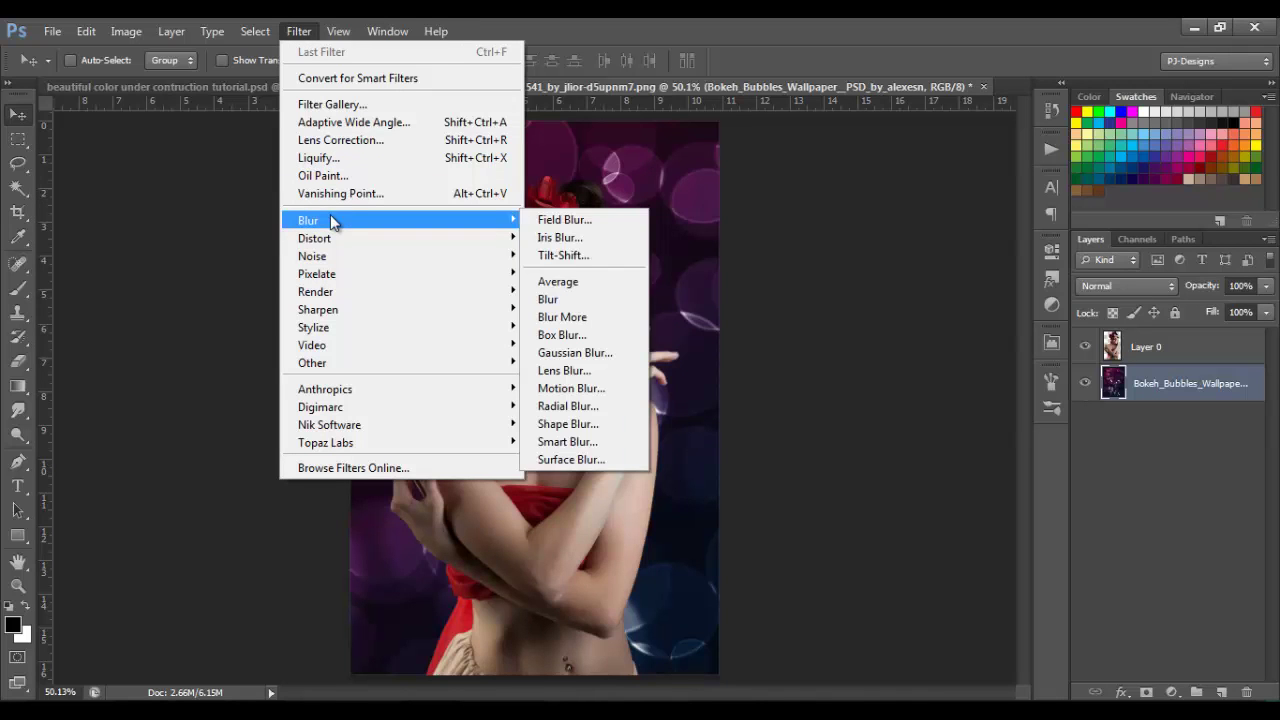
{"action": "left_click", "coordinate": [570, 353]}
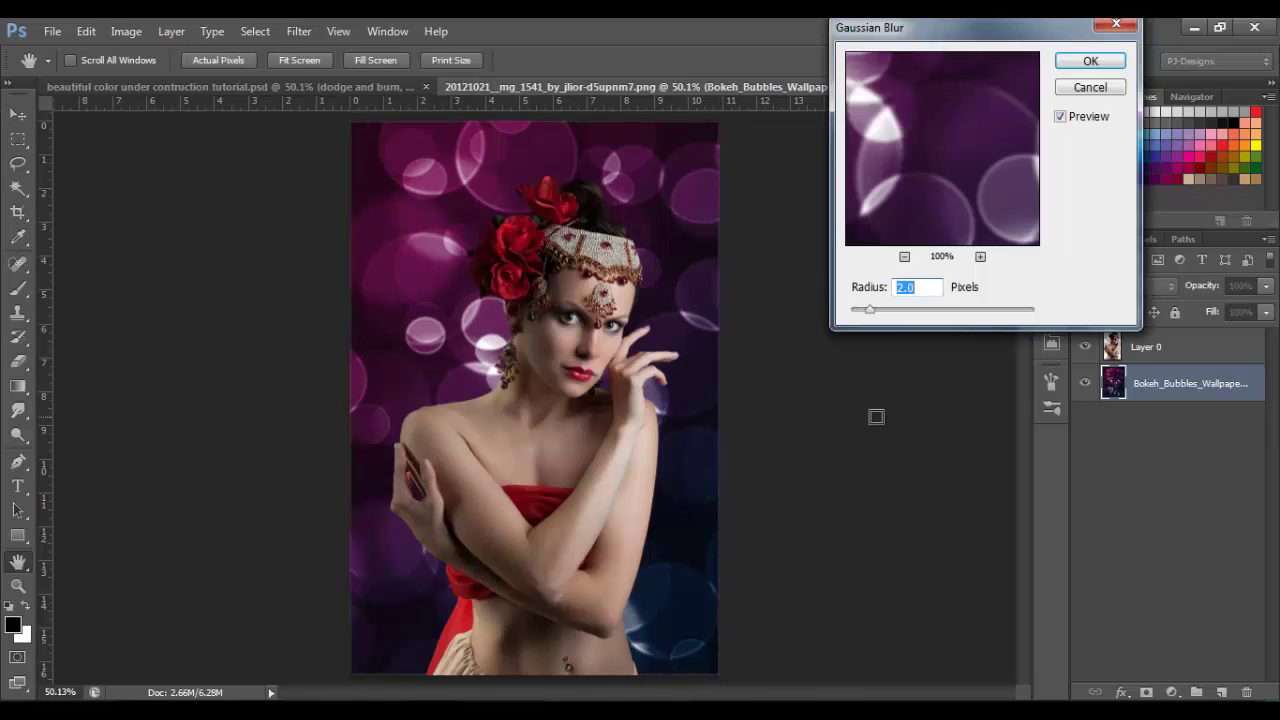
{"action": "left_click", "coordinate": [1062, 118]}
{"action": "left_click", "coordinate": [1062, 118]}
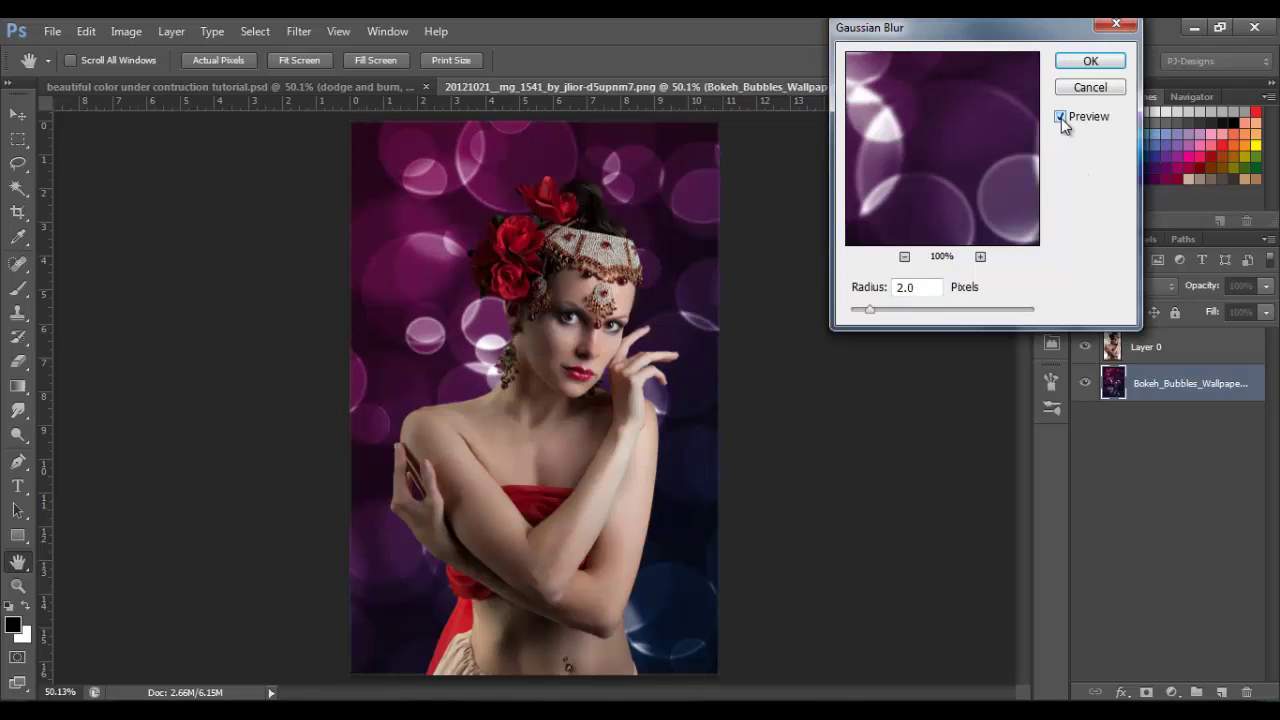
{"action": "type", "text": "3"}
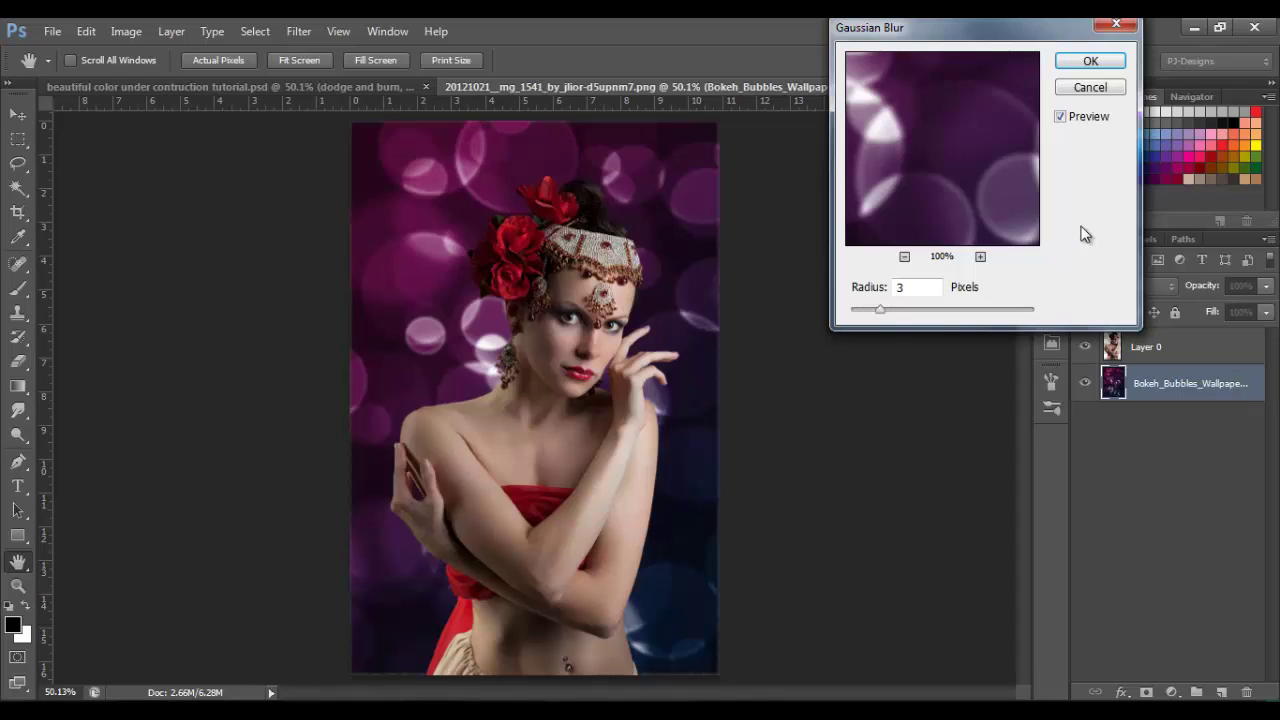
{"action": "left_click", "coordinate": [1090, 63]}
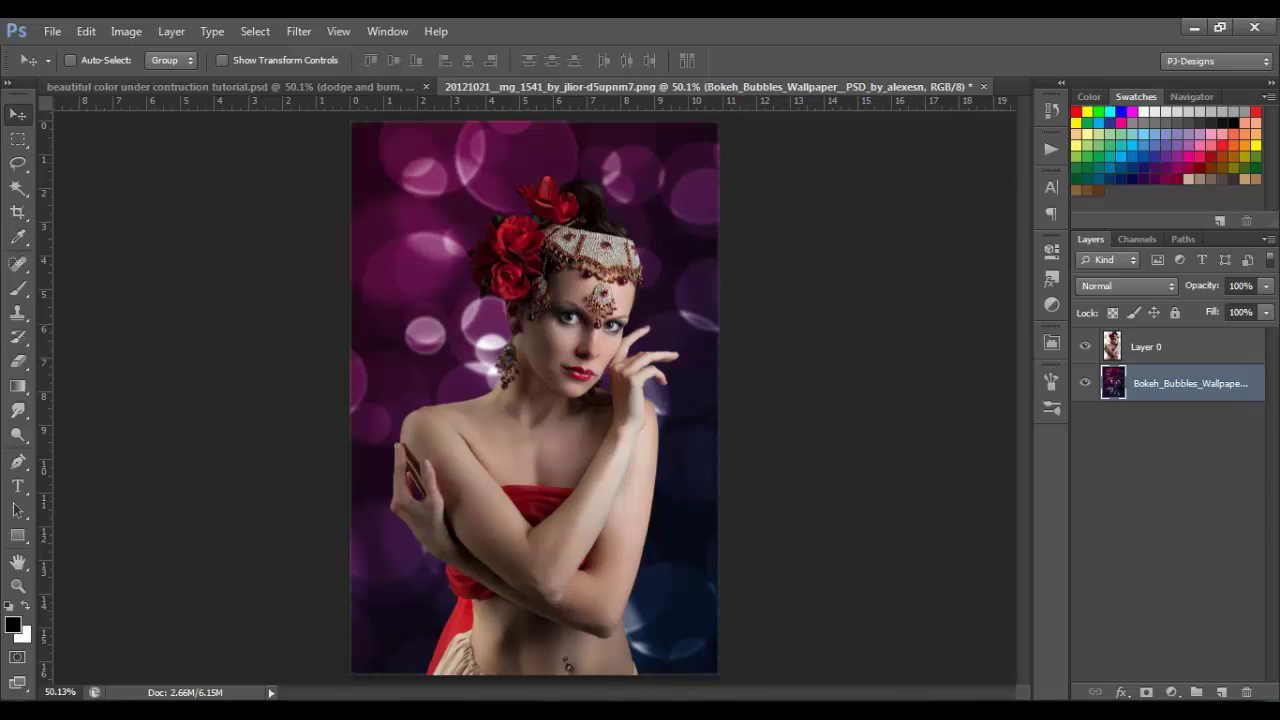
Place the cool-background-redjpg-21 image from the tutorial folder above the bokeh layer and rotate it 90° clockwise
{"action": "key", "text": "alt+Tab"}
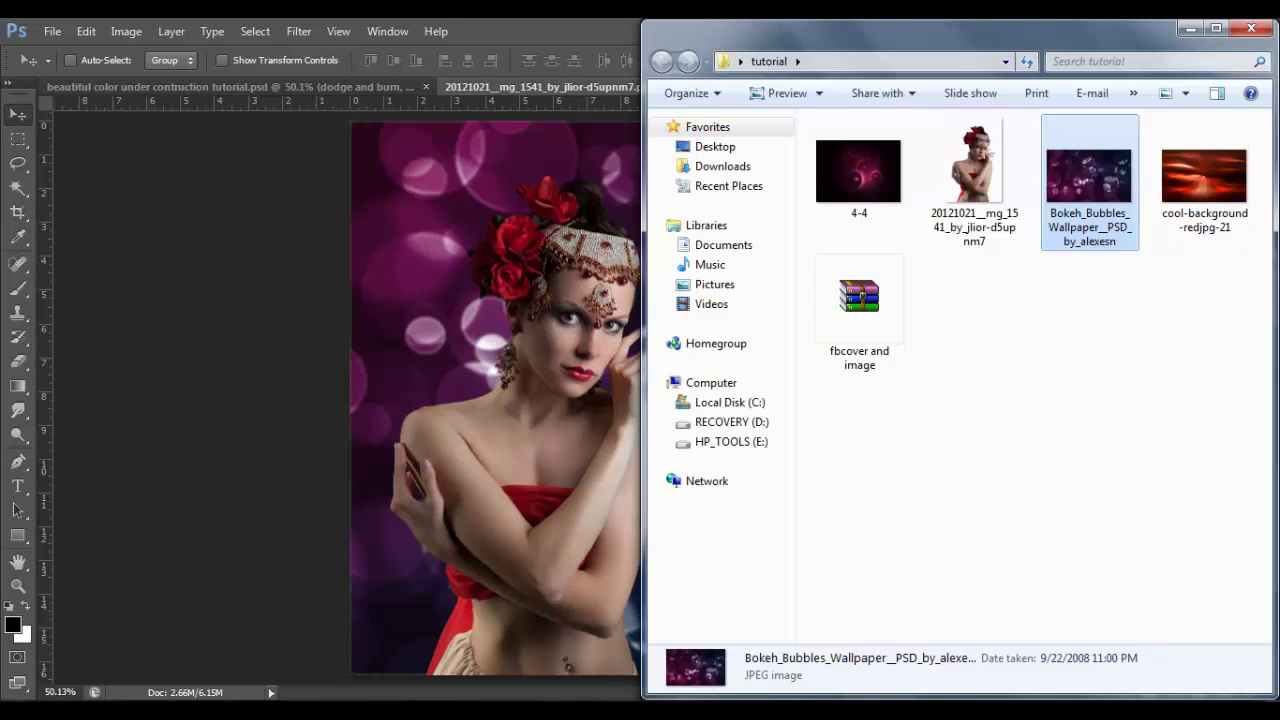
{"action": "left_click", "coordinate": [1218, 183]}
{"action": "left_click_drag", "start_coordinate": [1218, 183], "coordinate": [561, 341]}
{"action": "right_click", "coordinate": [561, 342]}
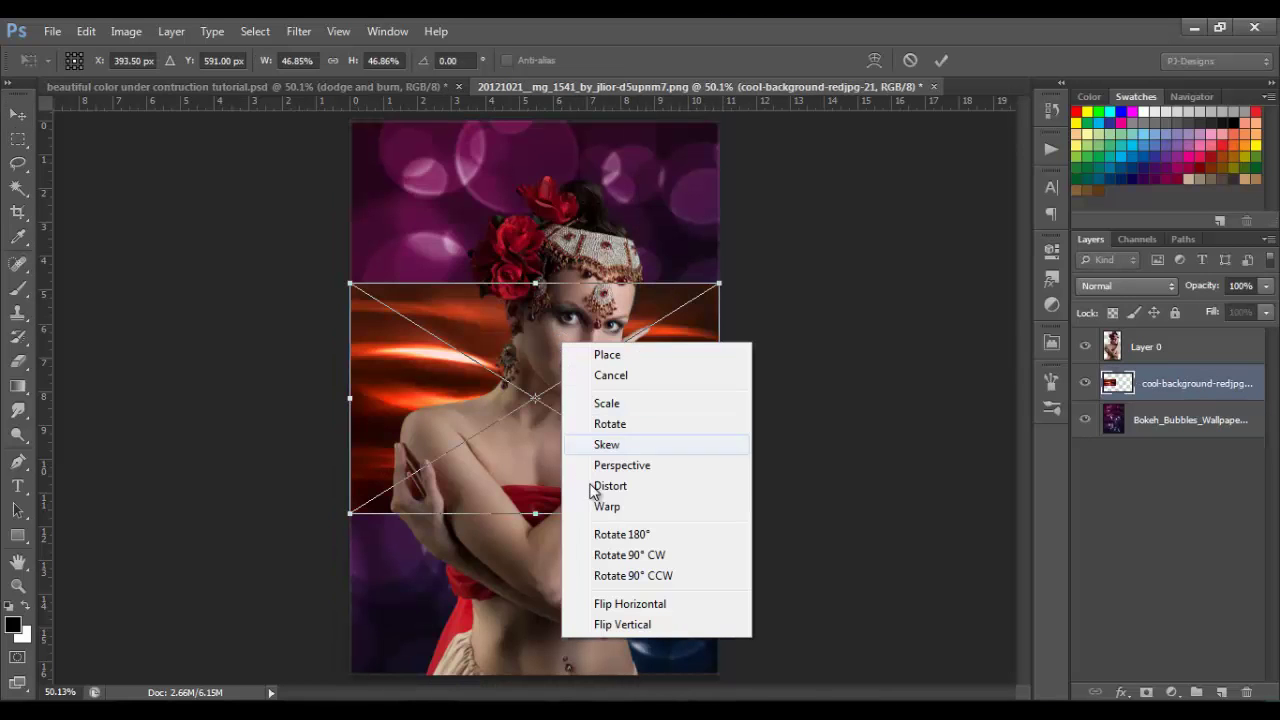
{"action": "left_click", "coordinate": [628, 555]}
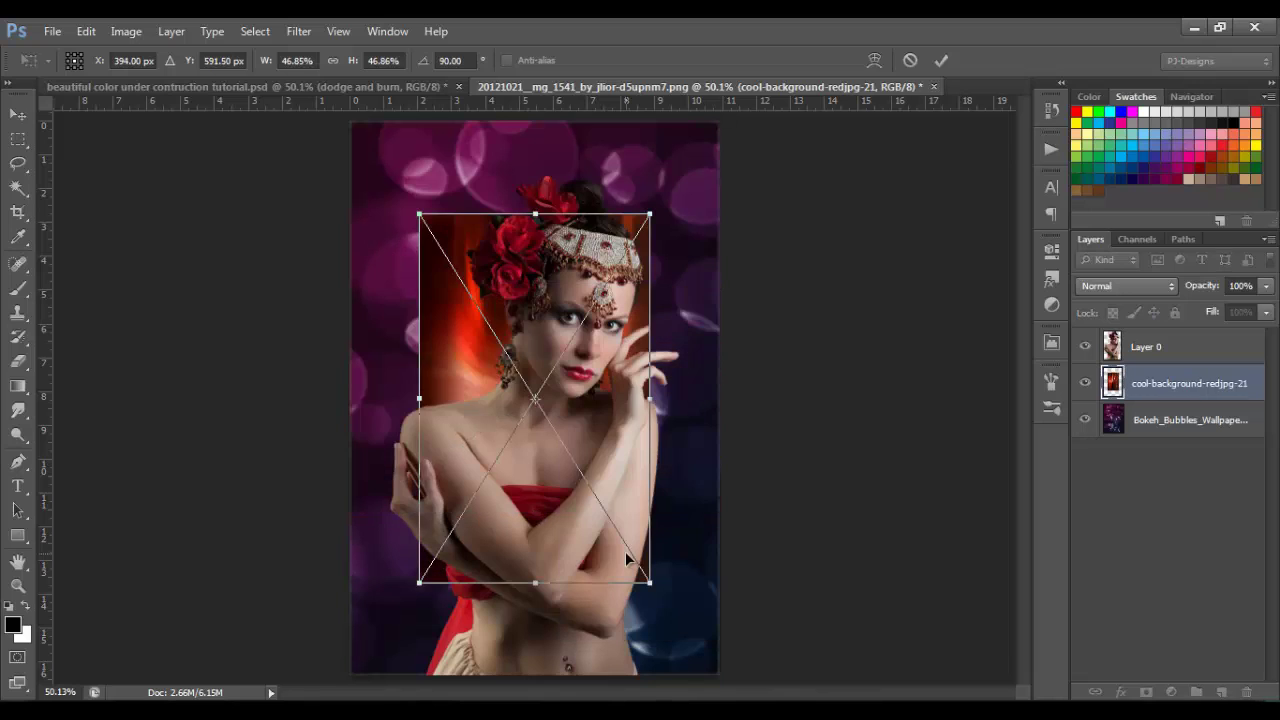
Stretch the red background image to fill the canvas and set its layer's blend mode to Soft Light
{"action": "left_click_drag", "start_coordinate": [570, 391], "coordinate": [499, 297]}
{"action": "left_click_drag", "start_coordinate": [579, 487], "coordinate": [719, 674]}
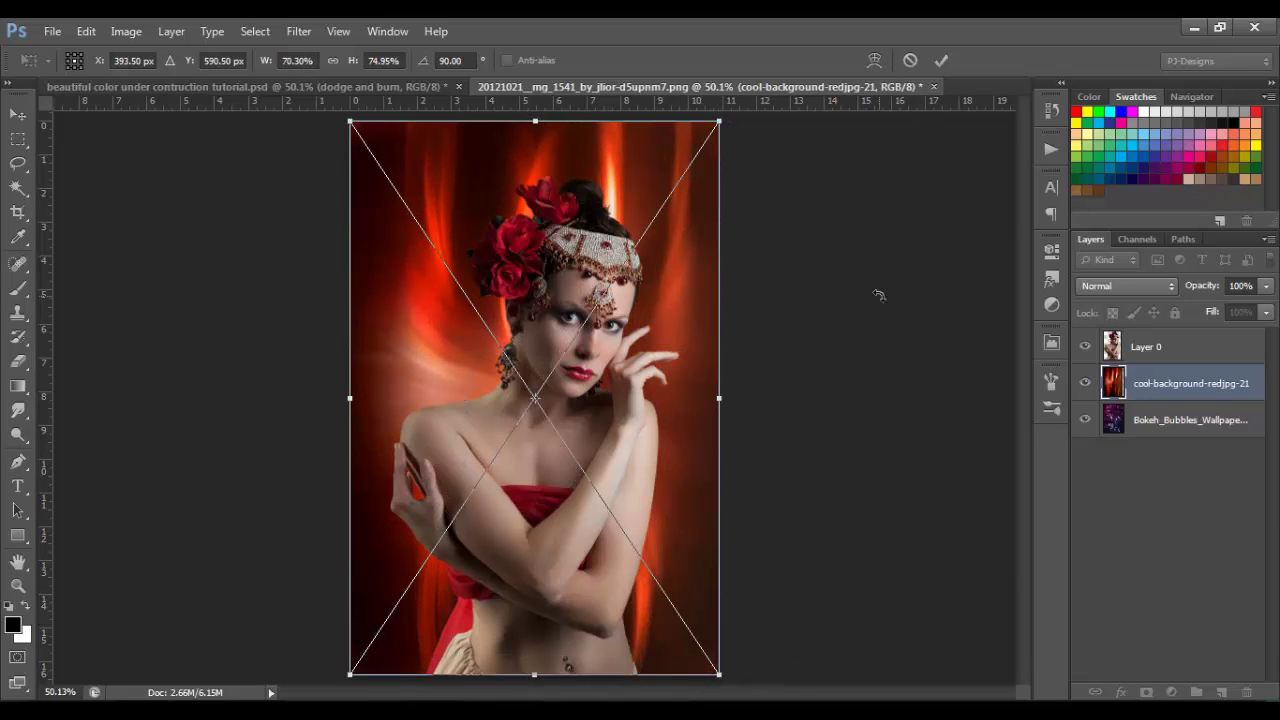
{"action": "left_click", "coordinate": [941, 60]}
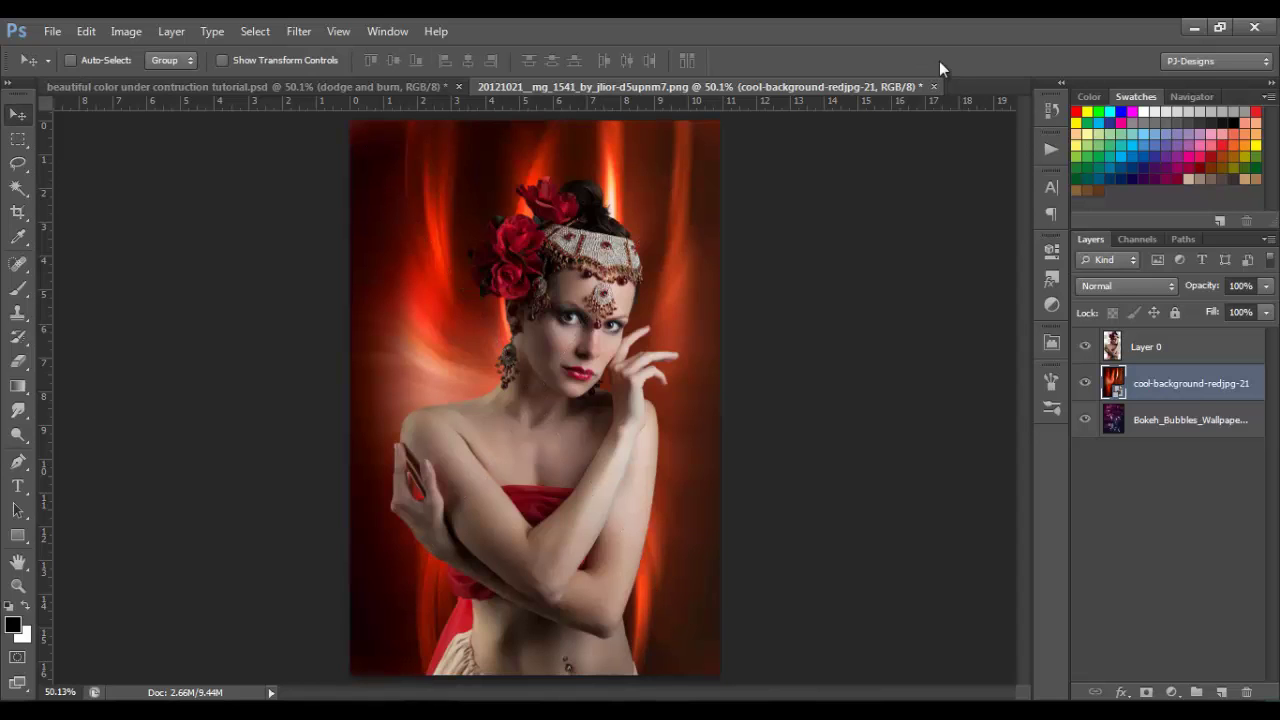
{"action": "left_click", "coordinate": [1159, 283]}
{"action": "left_click", "coordinate": [1131, 266]}
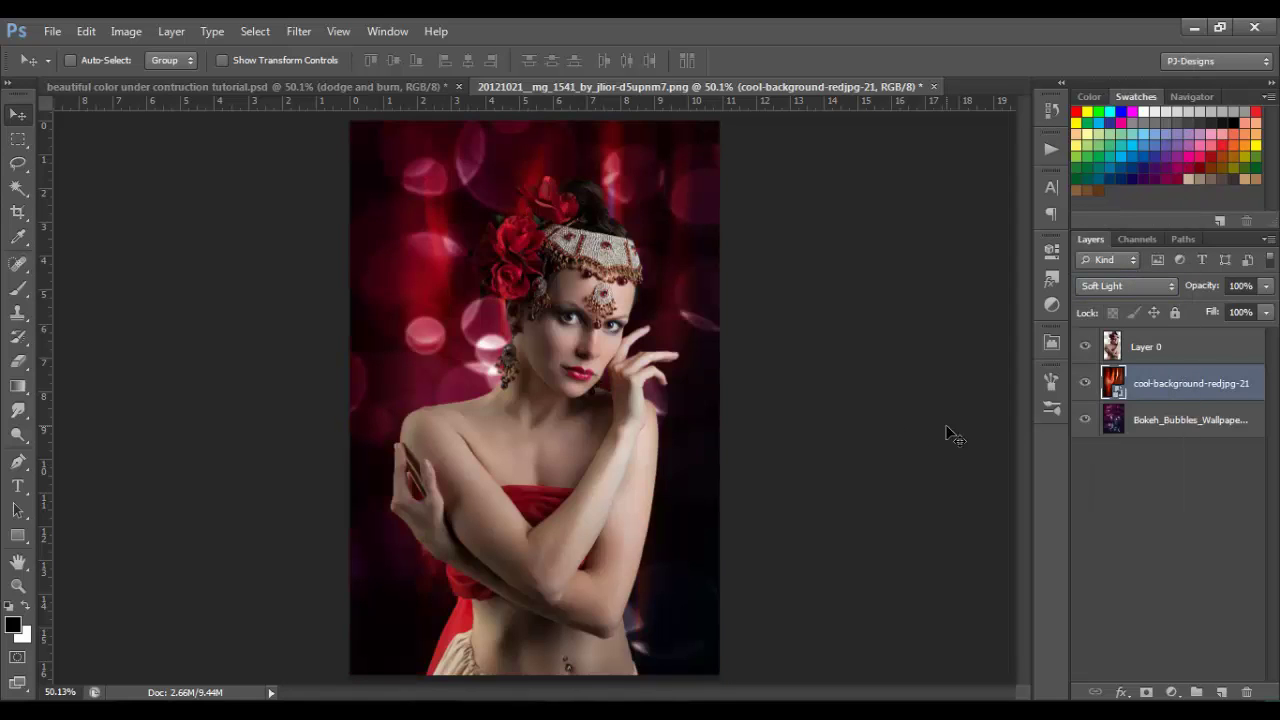
Add an Outer Glow layer style to Layer 0 with an opacity of 30%
{"action": "left_click", "coordinate": [1226, 349]}
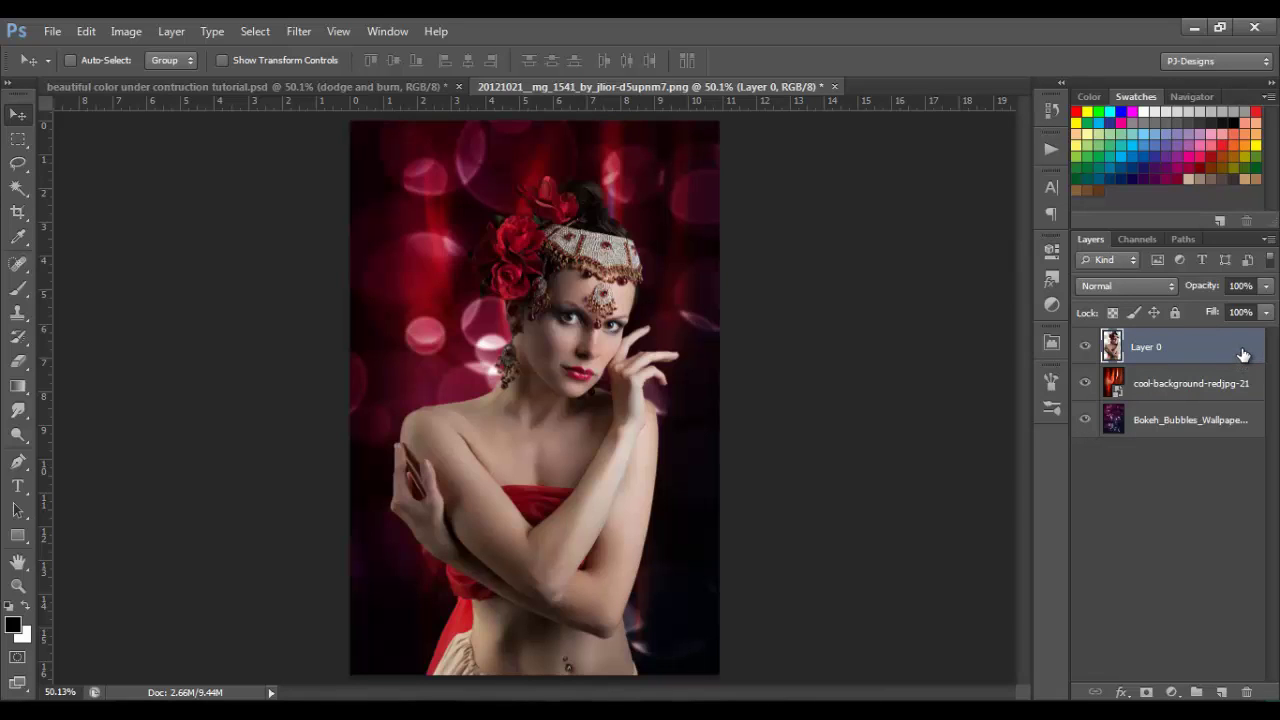
{"action": "double_click", "coordinate": [1245, 350]}
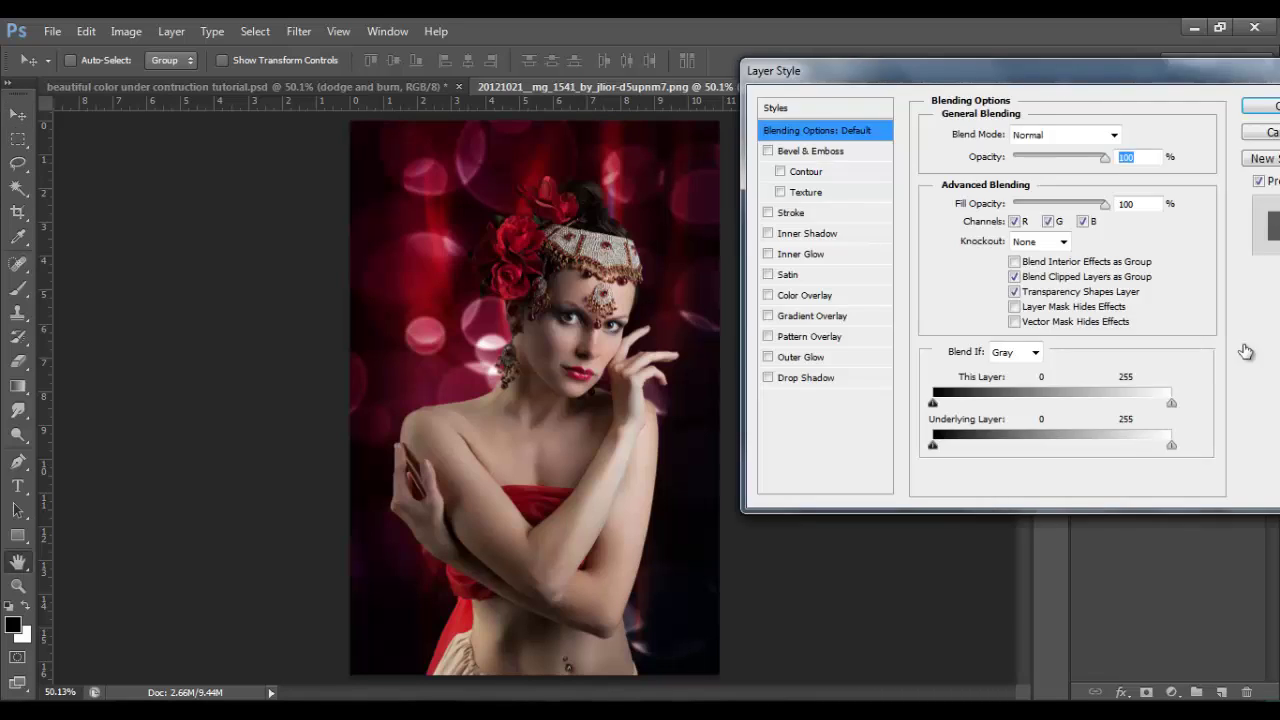
{"action": "left_click", "coordinate": [784, 360]}
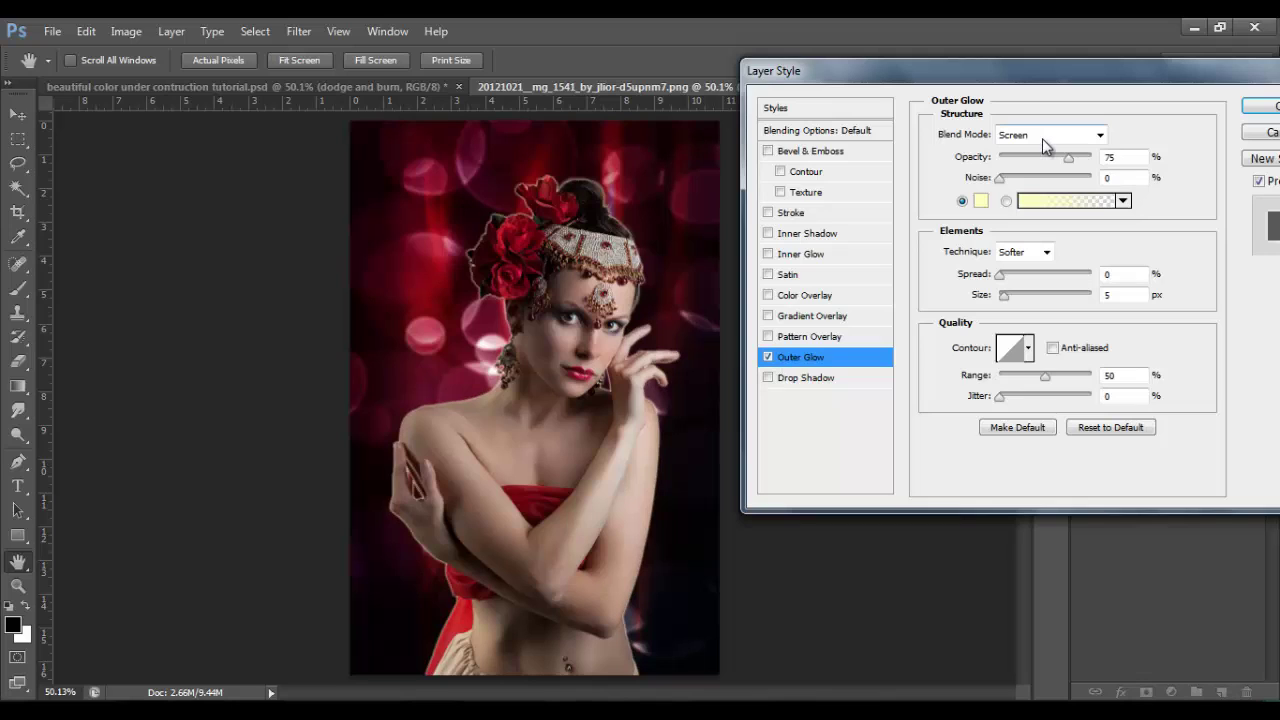
{"action": "left_click", "coordinate": [1129, 157]}
{"action": "type", "text": "30"}
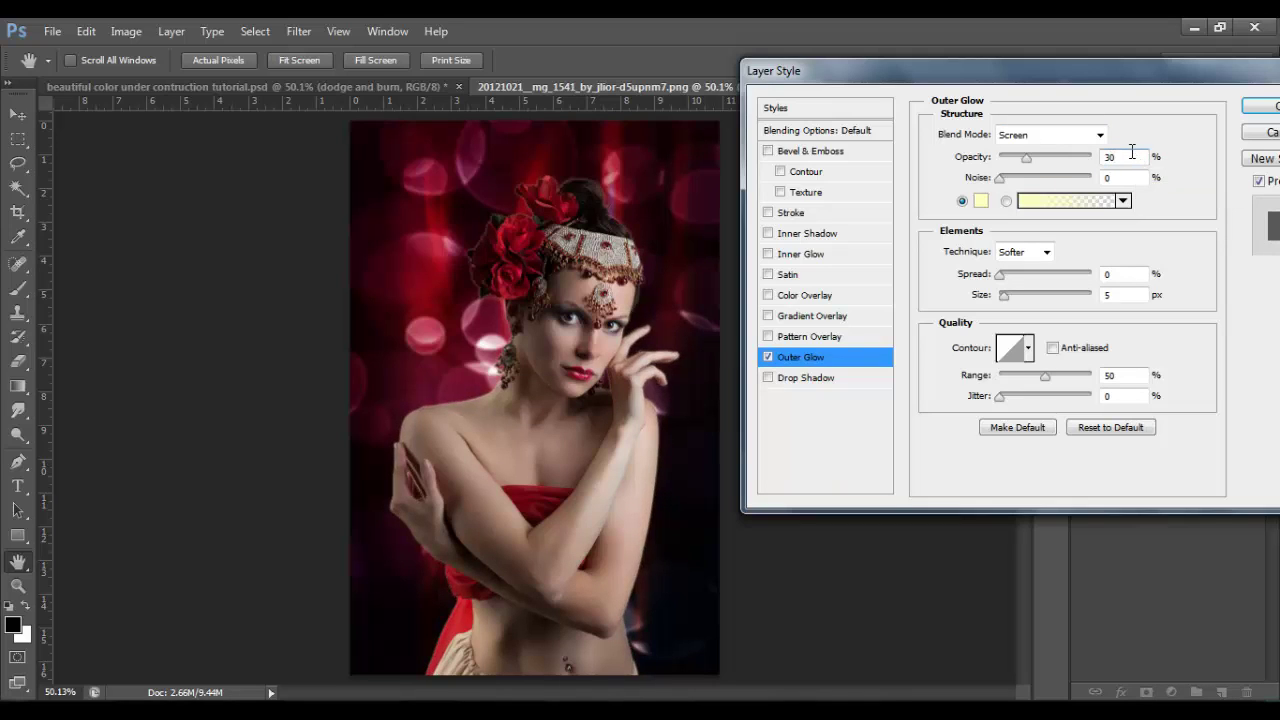
Set the outer glow color to dark red 8d0511, sampled from the red background beside the woman
{"action": "left_click", "coordinate": [985, 200]}
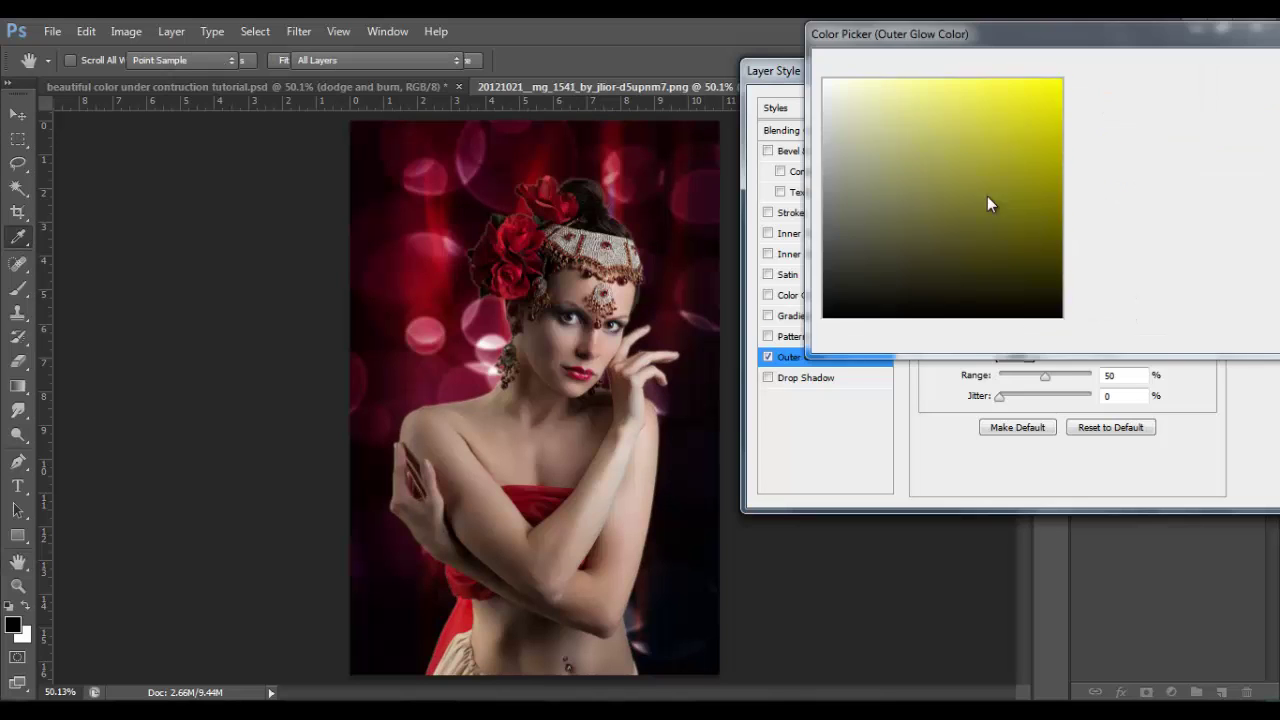
{"action": "left_click_drag", "start_coordinate": [1083, 106], "coordinate": [1084, 60]}
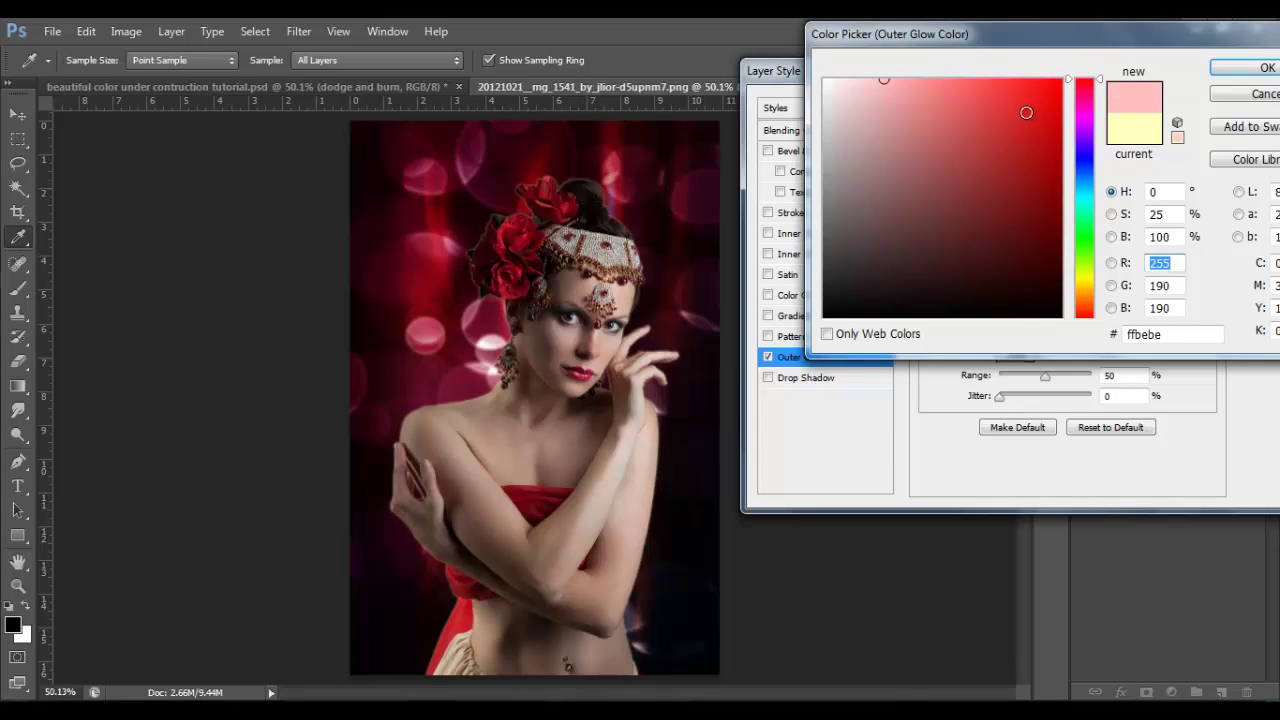
{"action": "left_click_drag", "start_coordinate": [1025, 110], "coordinate": [1070, 76]}
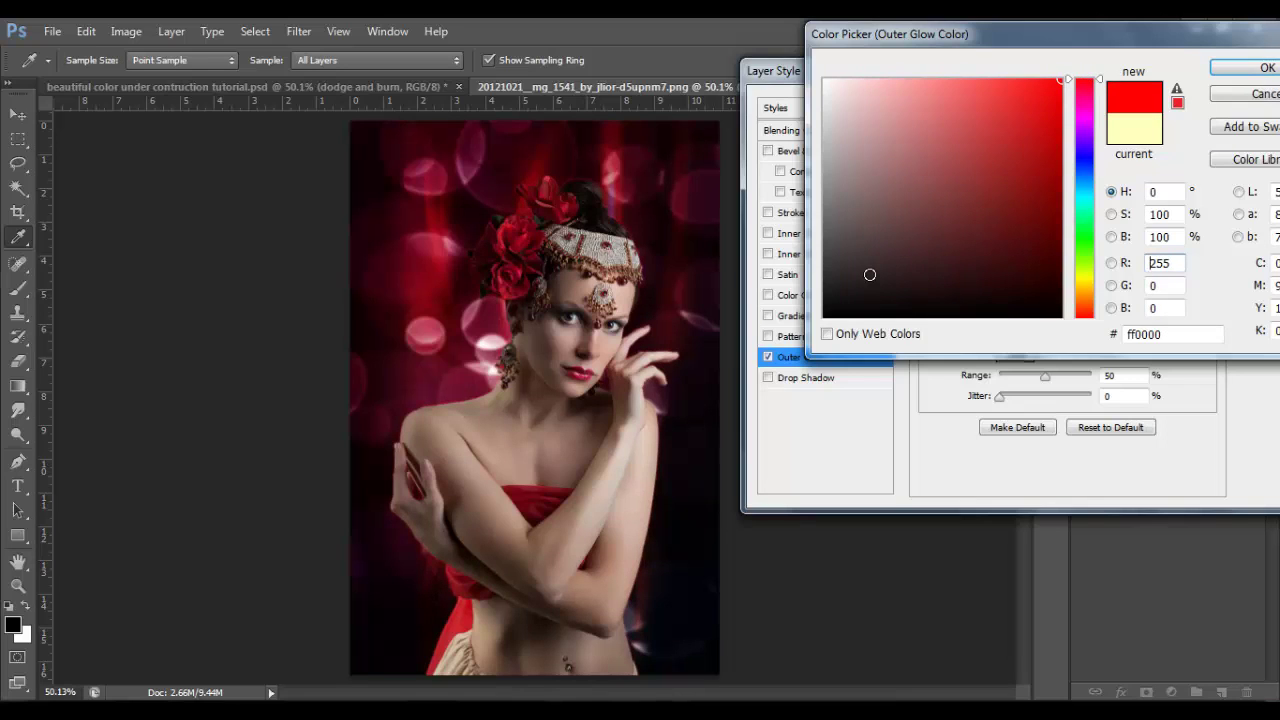
{"action": "left_click", "coordinate": [448, 272]}
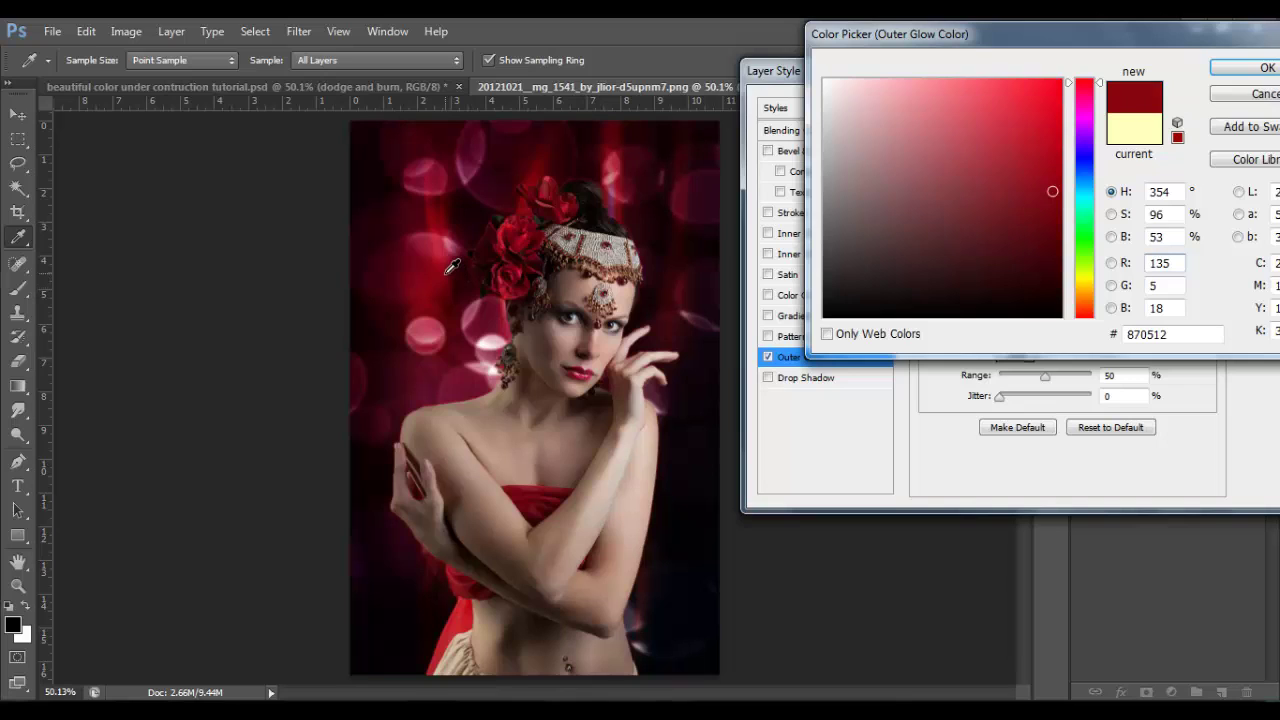
{"action": "left_click", "coordinate": [443, 268]}
{"action": "left_click", "coordinate": [434, 222]}
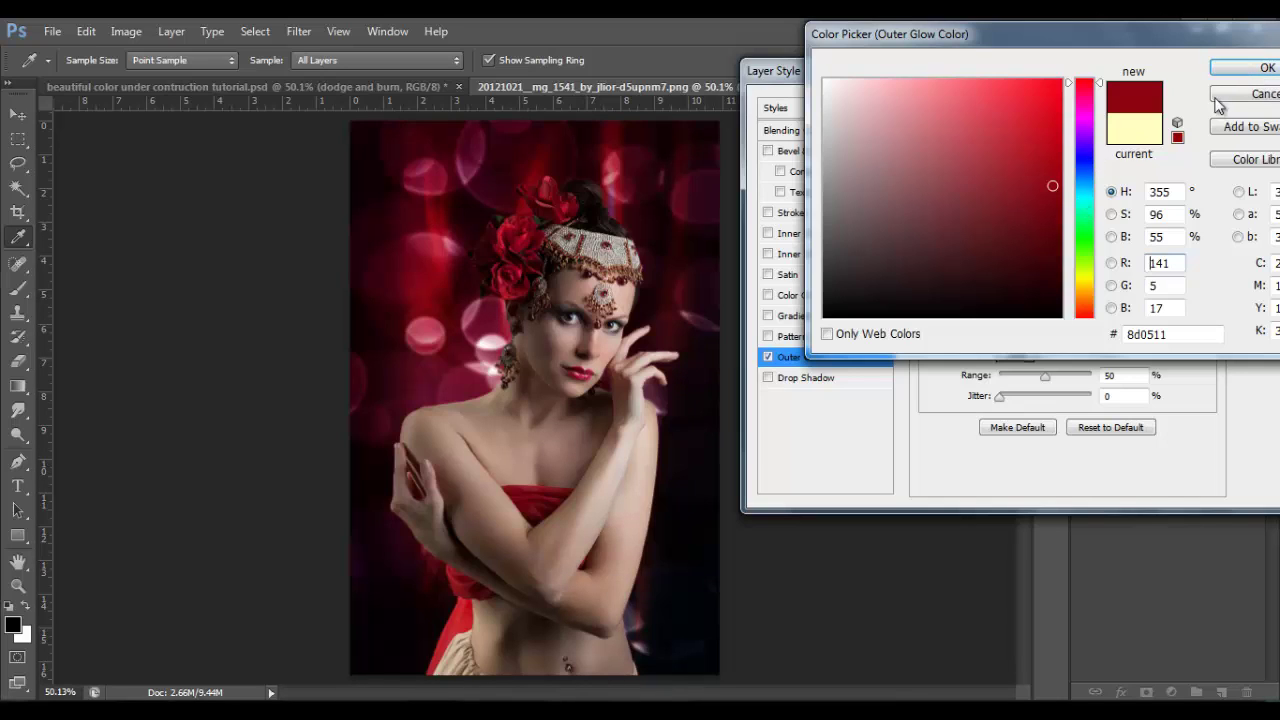
{"action": "left_click", "coordinate": [1262, 68]}
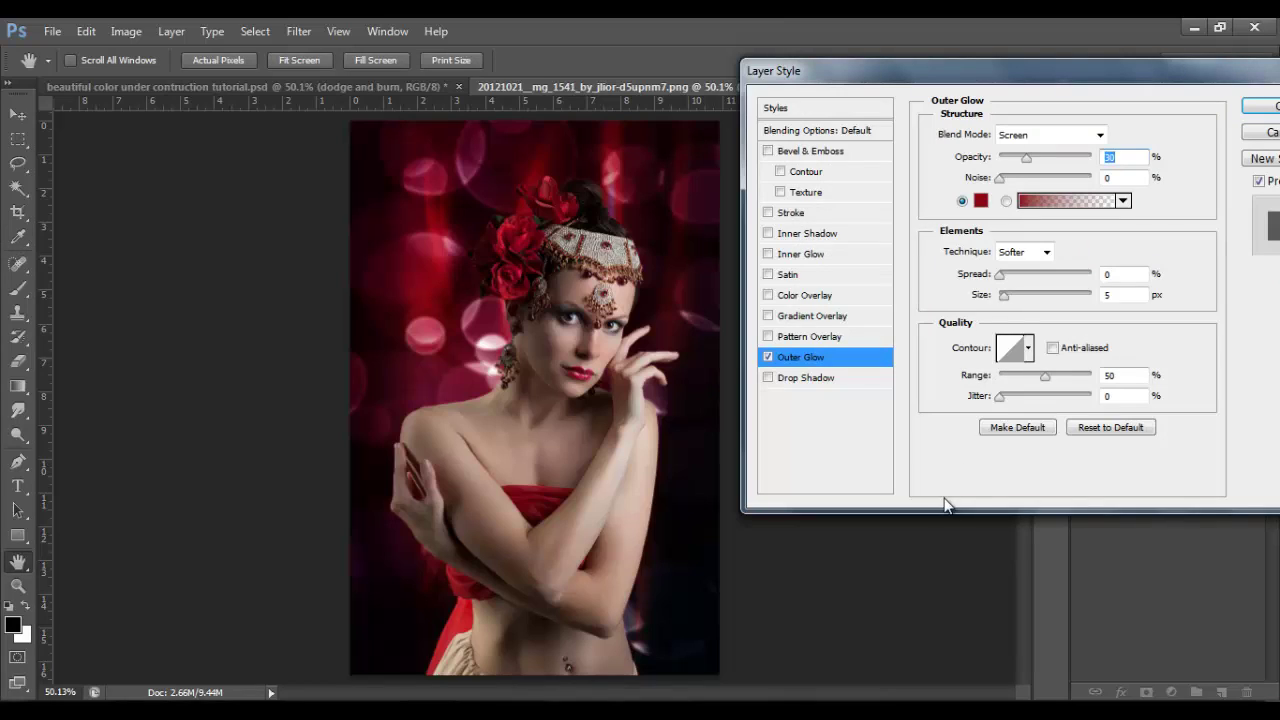
Set the outer glow size to 60 px and its color to brighter red de1d2e, copying the hex code
{"action": "left_click", "coordinate": [1138, 295]}
{"action": "type", "text": "60"}
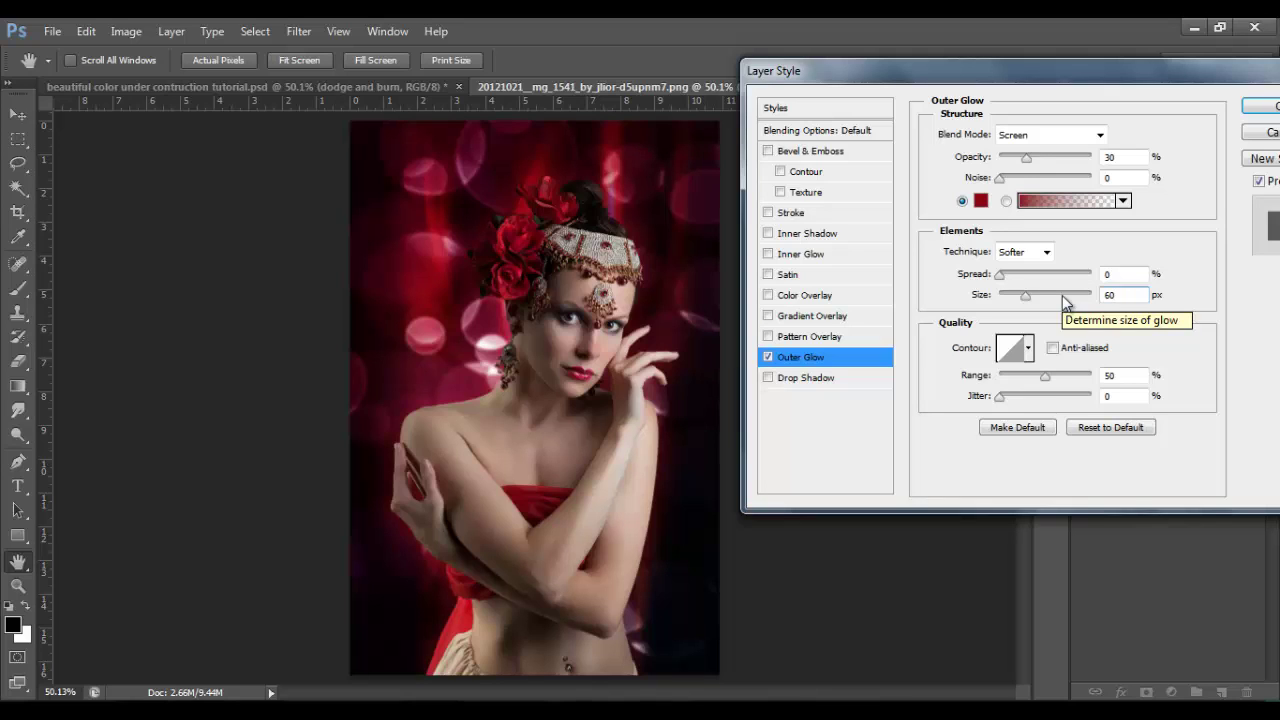
{"action": "left_click", "coordinate": [982, 203]}
{"action": "left_click_drag", "start_coordinate": [984, 208], "coordinate": [1080, 78]}
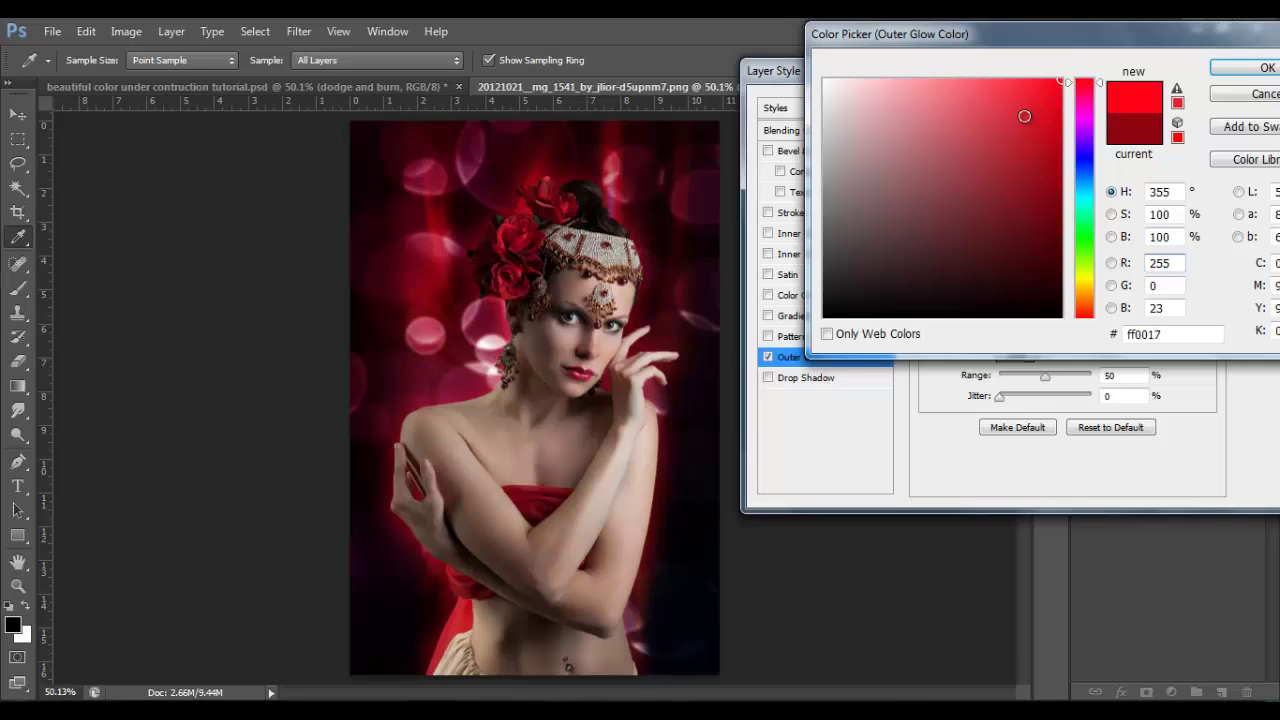
{"action": "left_click", "coordinate": [1033, 113]}
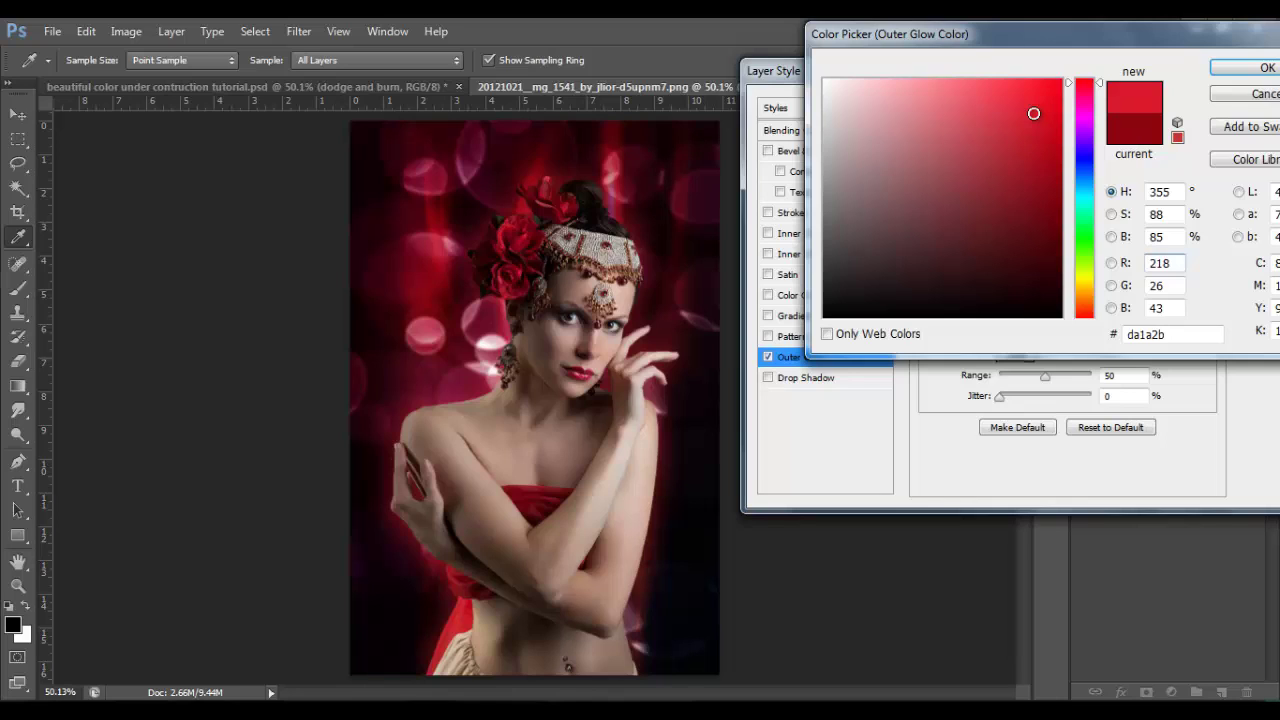
{"action": "left_click_drag", "start_coordinate": [1033, 113], "coordinate": [1030, 109]}
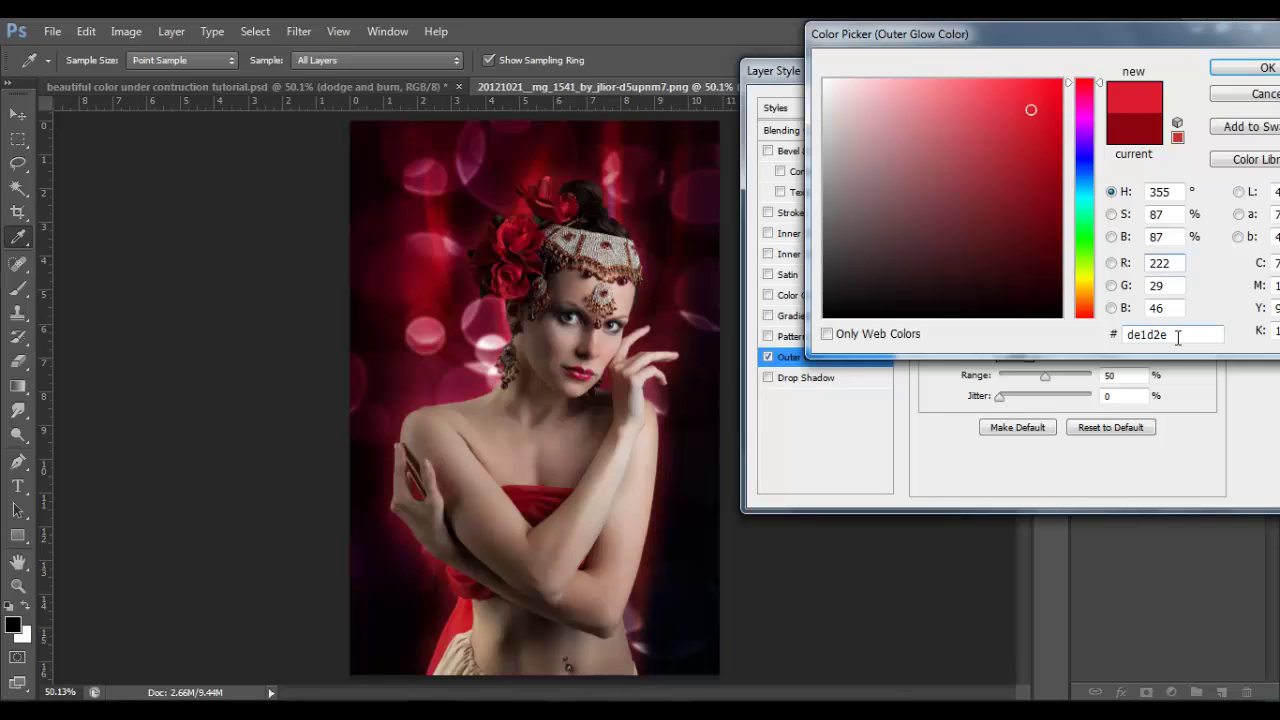
{"action": "left_click_drag", "start_coordinate": [1180, 336], "coordinate": [1079, 352]}
{"action": "key", "text": "ctrl+c"}
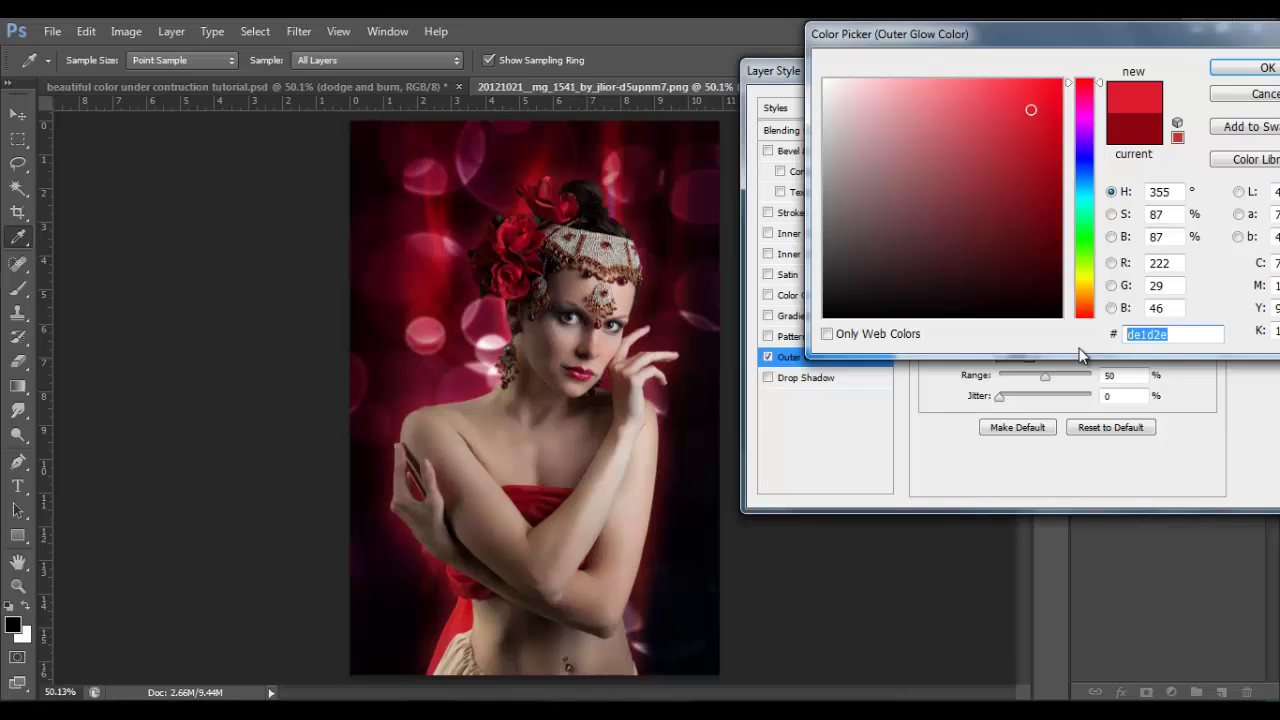
{"action": "key", "text": "Return"}
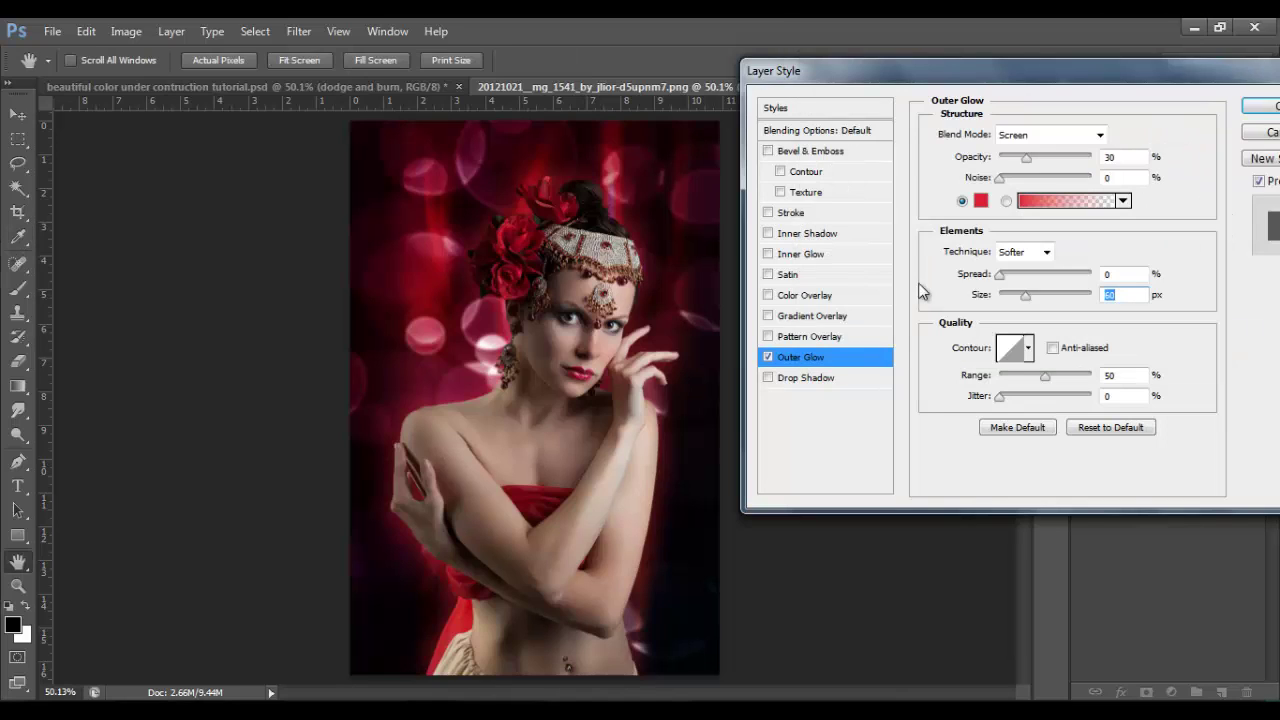
Add an Inner Glow to the layer style with 30% opacity and the copied red color de1d2e
{"action": "left_click", "coordinate": [812, 254]}
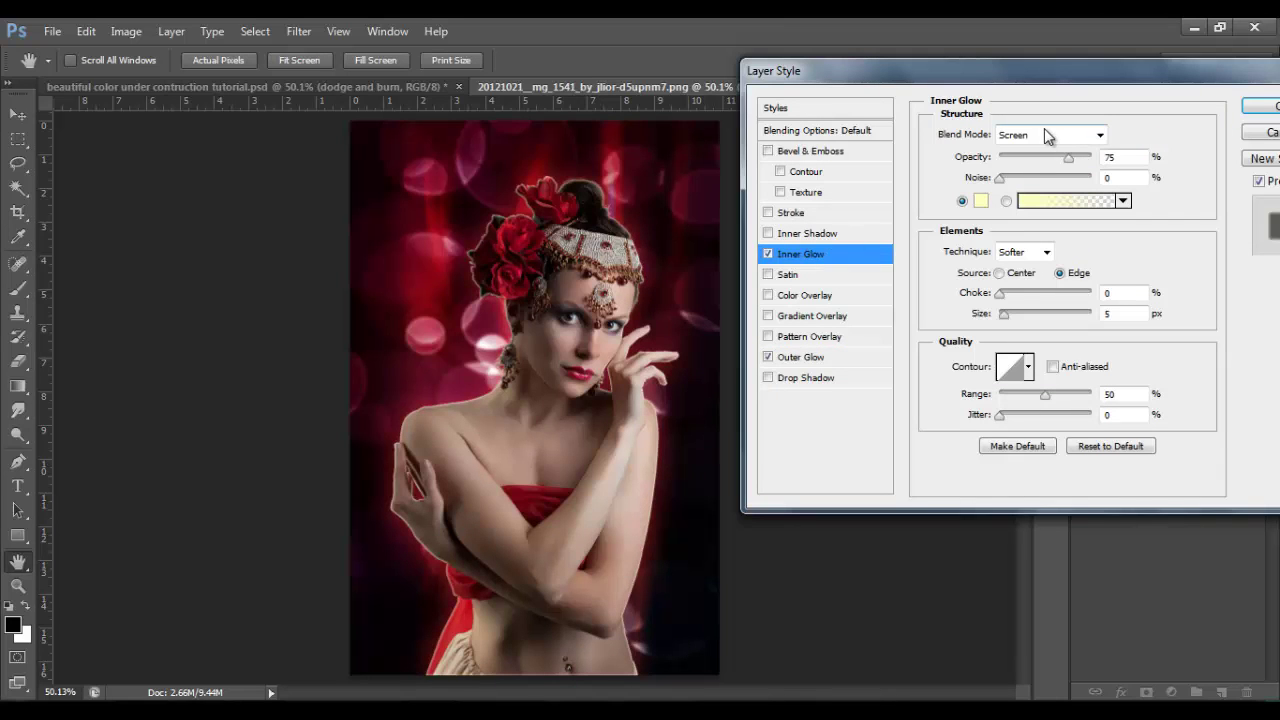
{"action": "double_click", "coordinate": [1100, 157]}
{"action": "type", "text": "35"}
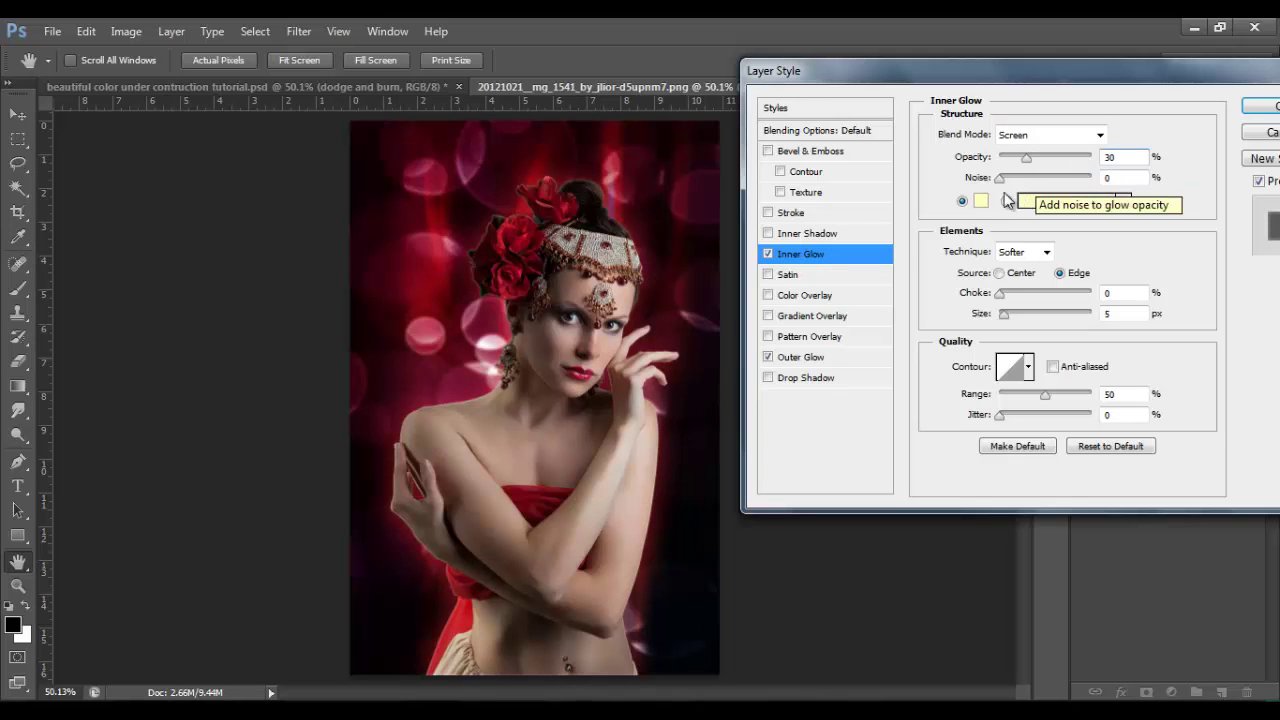
{"action": "left_click", "coordinate": [981, 200]}
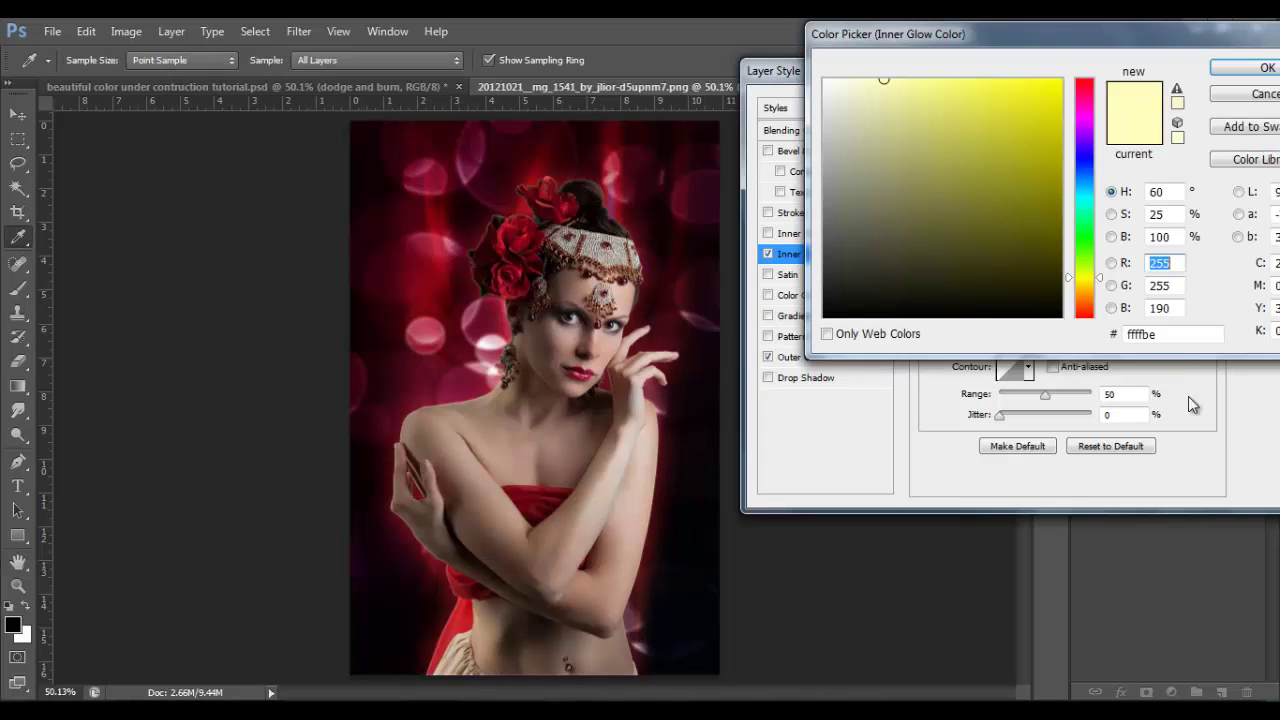
{"action": "left_click_drag", "start_coordinate": [1166, 337], "coordinate": [1076, 344]}
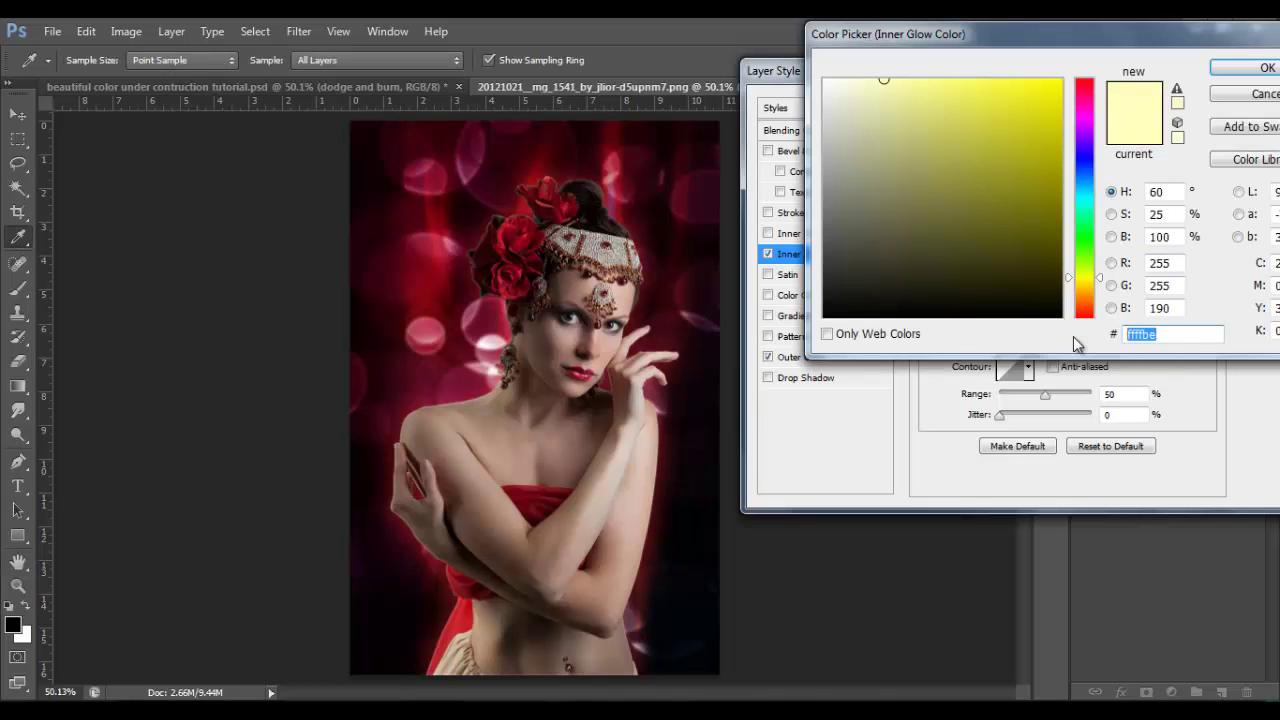
{"action": "key", "text": "ctrl+v"}
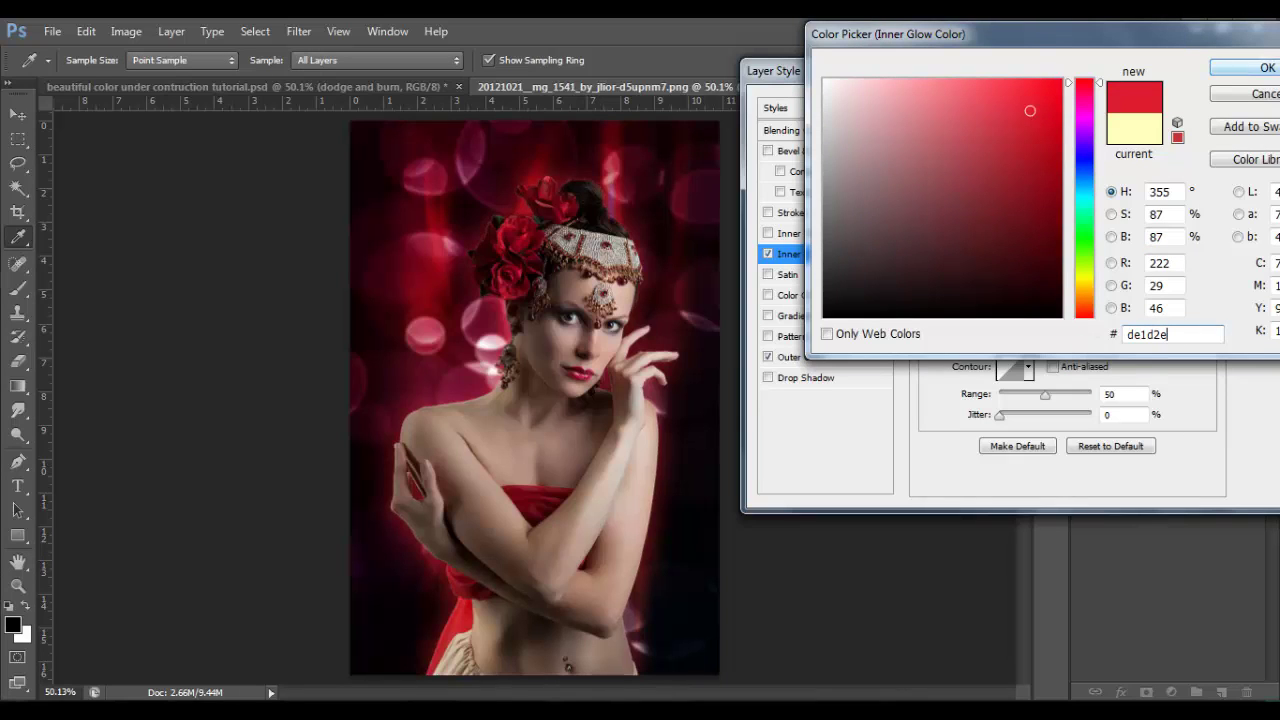
{"action": "left_click", "coordinate": [1240, 68]}
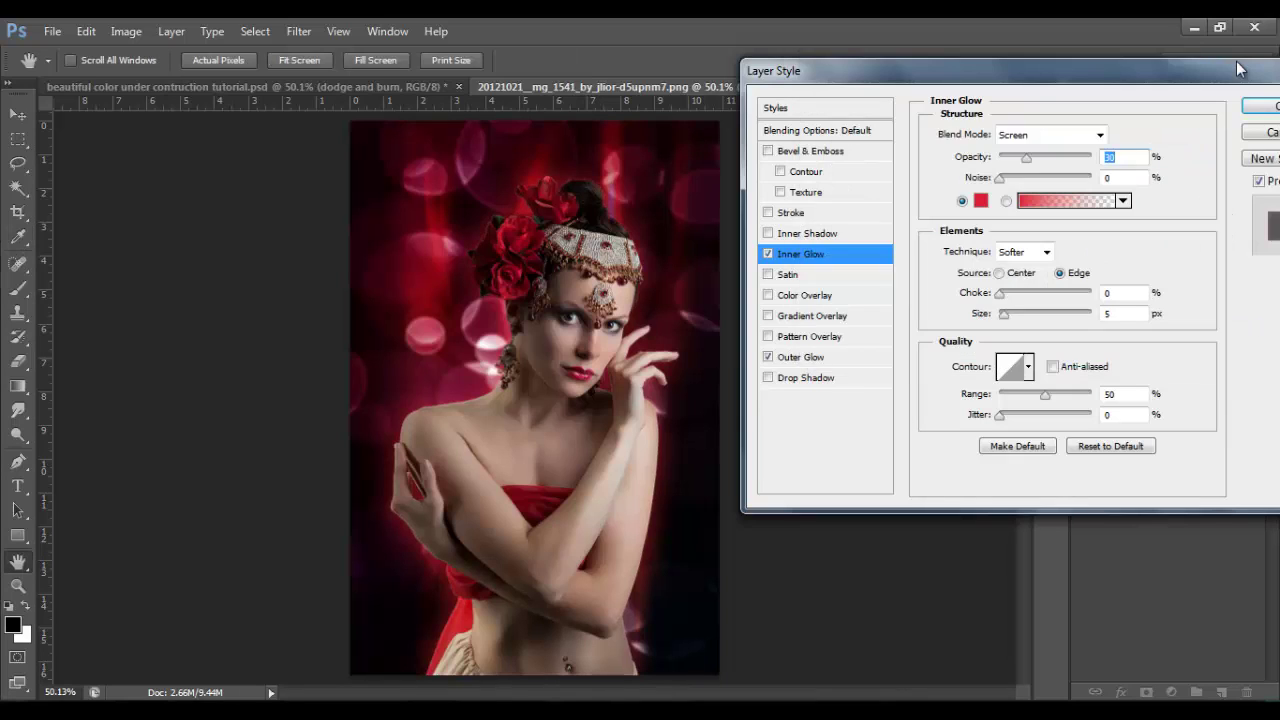
Set the inner glow size to 24 px and apply the layer style
{"action": "double_click", "coordinate": [1112, 313]}
{"action": "type", "text": "24"}
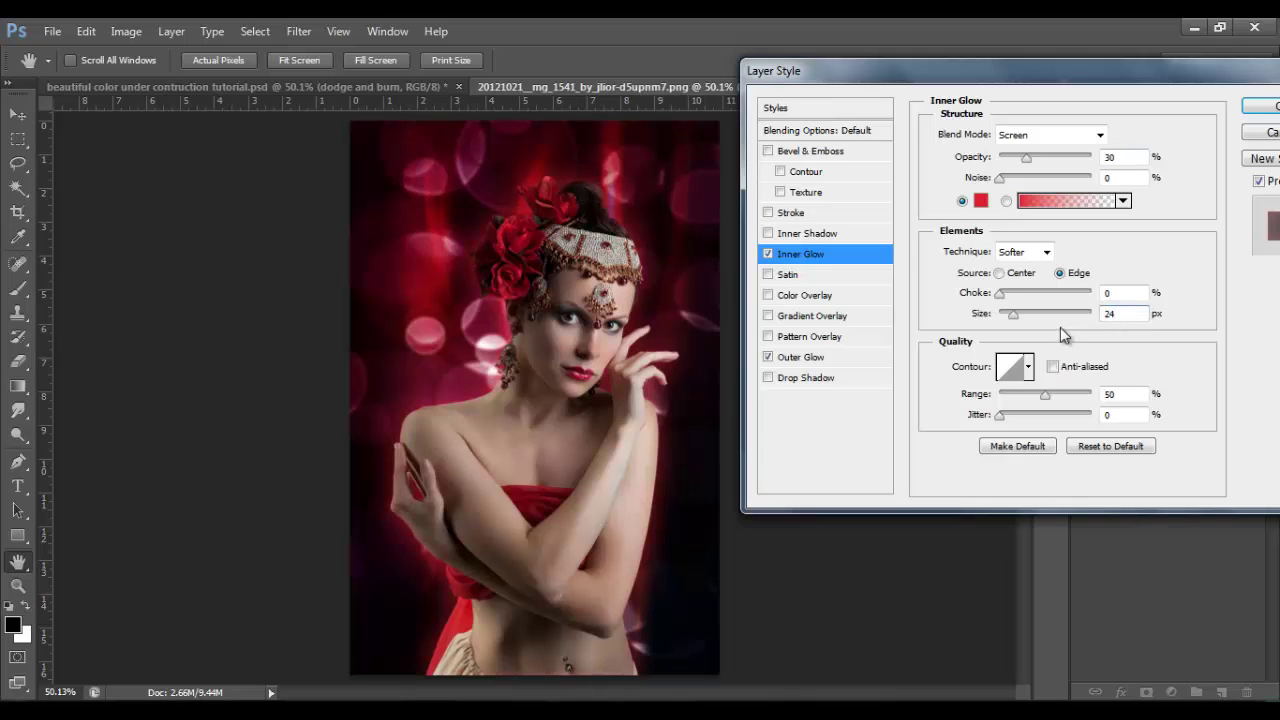
{"action": "left_click", "coordinate": [1262, 108]}
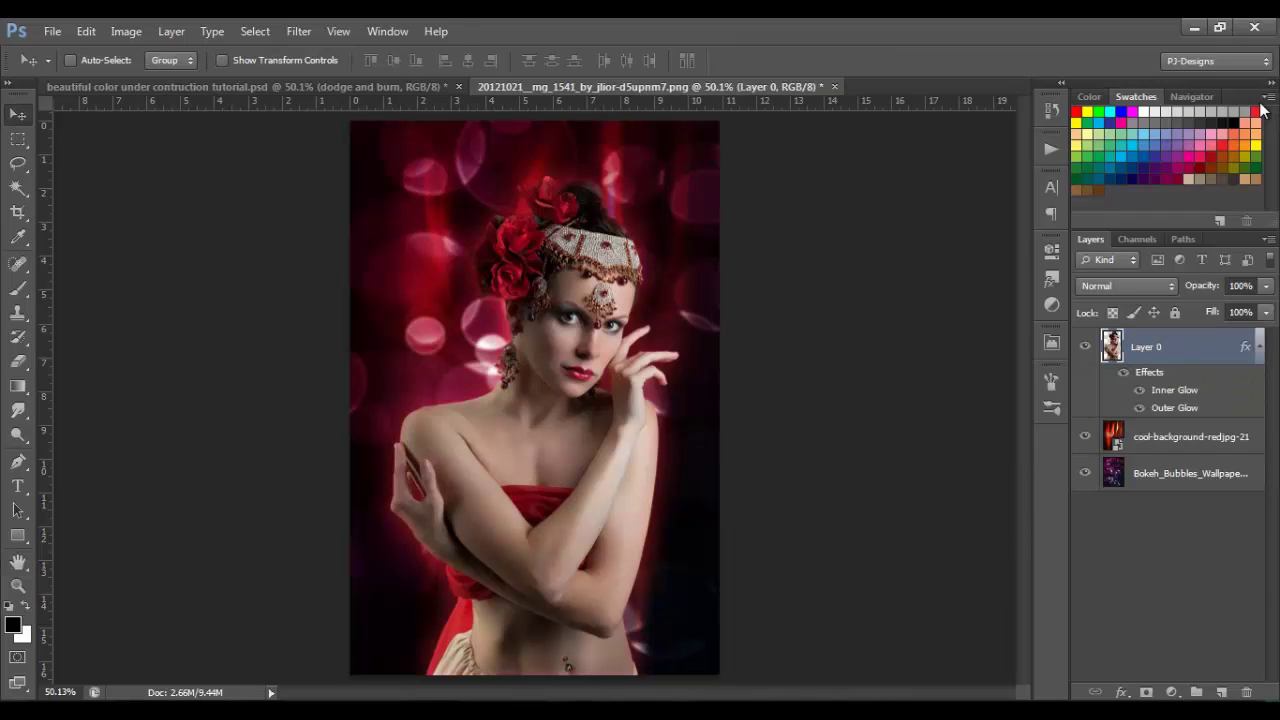
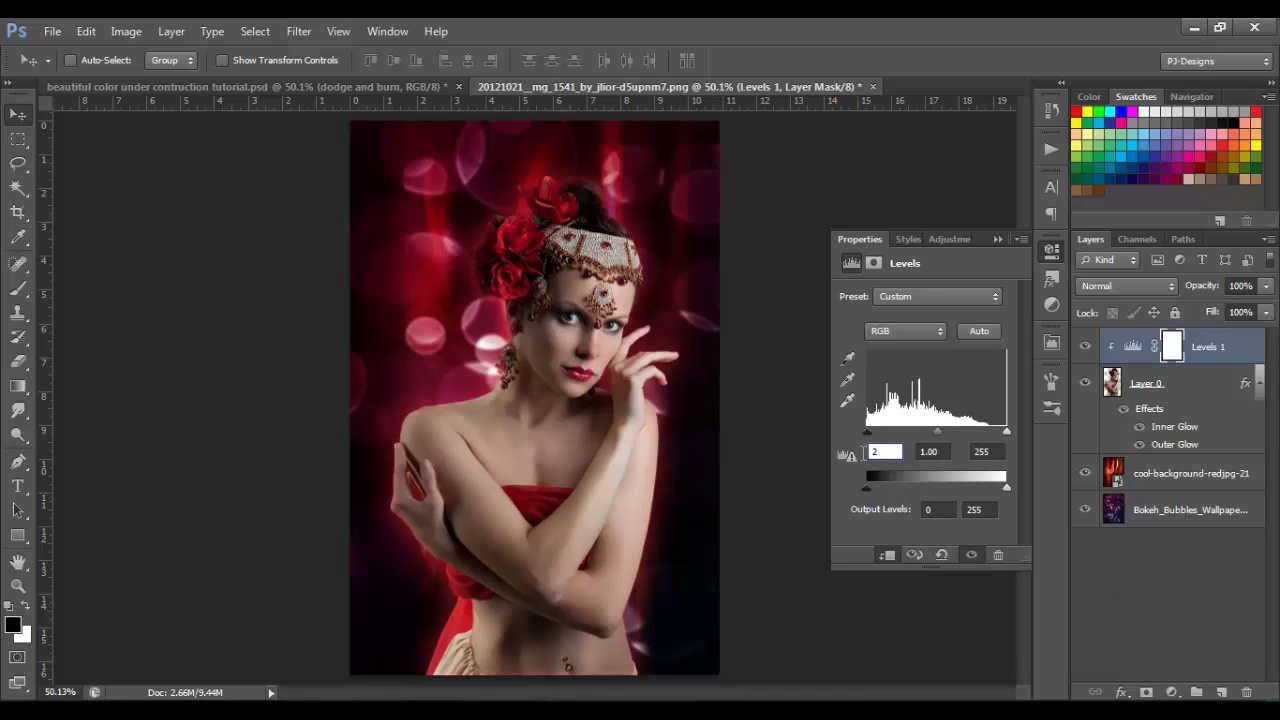
Set the midtone input of the Levels 1 adjustment to 0.98 and compare the image with and without it
{"action": "key", "text": "Tab"}
{"action": "type", "text": "1"}
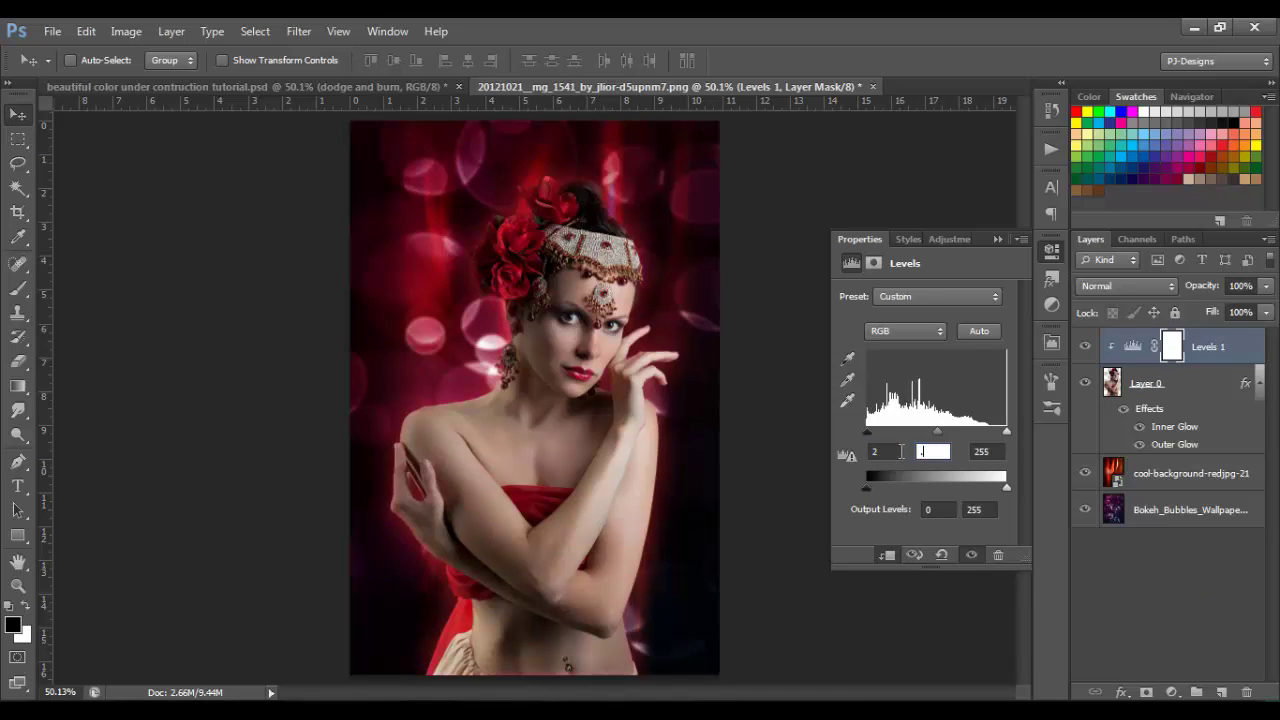
{"action": "type", "text": "98"}
{"action": "left_click", "coordinate": [1086, 347]}
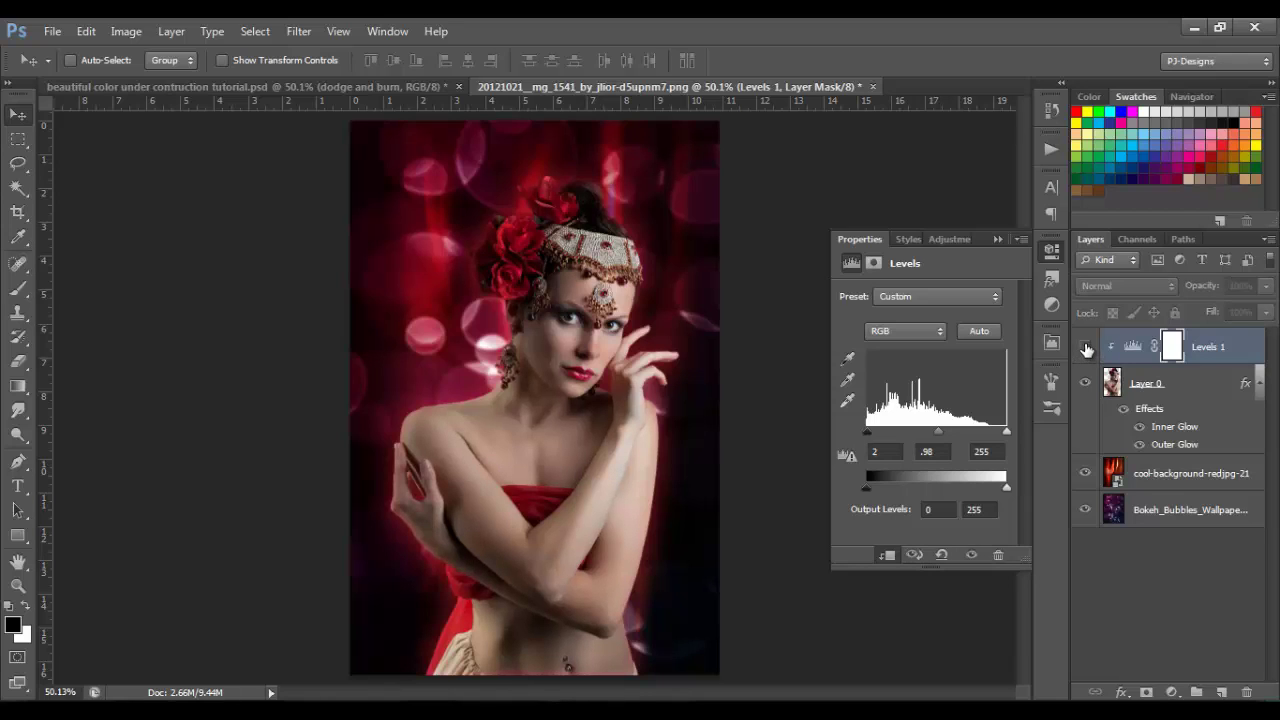
{"action": "left_click", "coordinate": [1086, 347]}
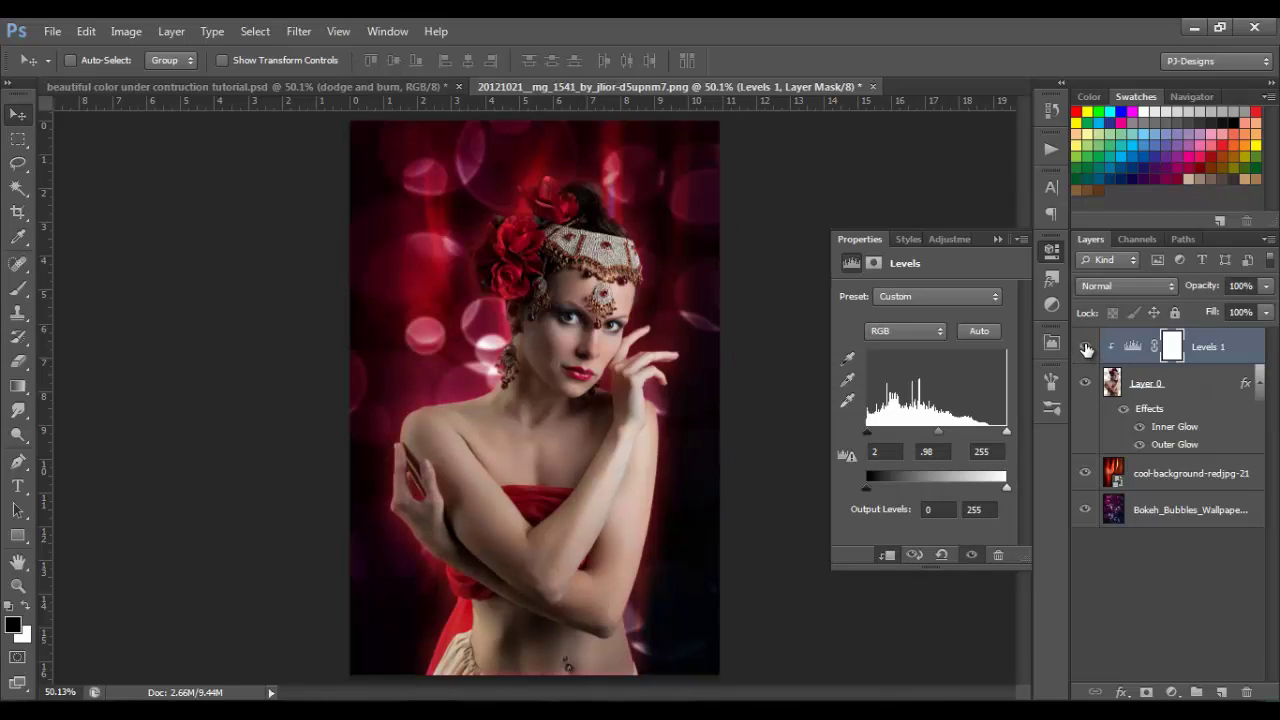
{"action": "left_click", "coordinate": [991, 240]}
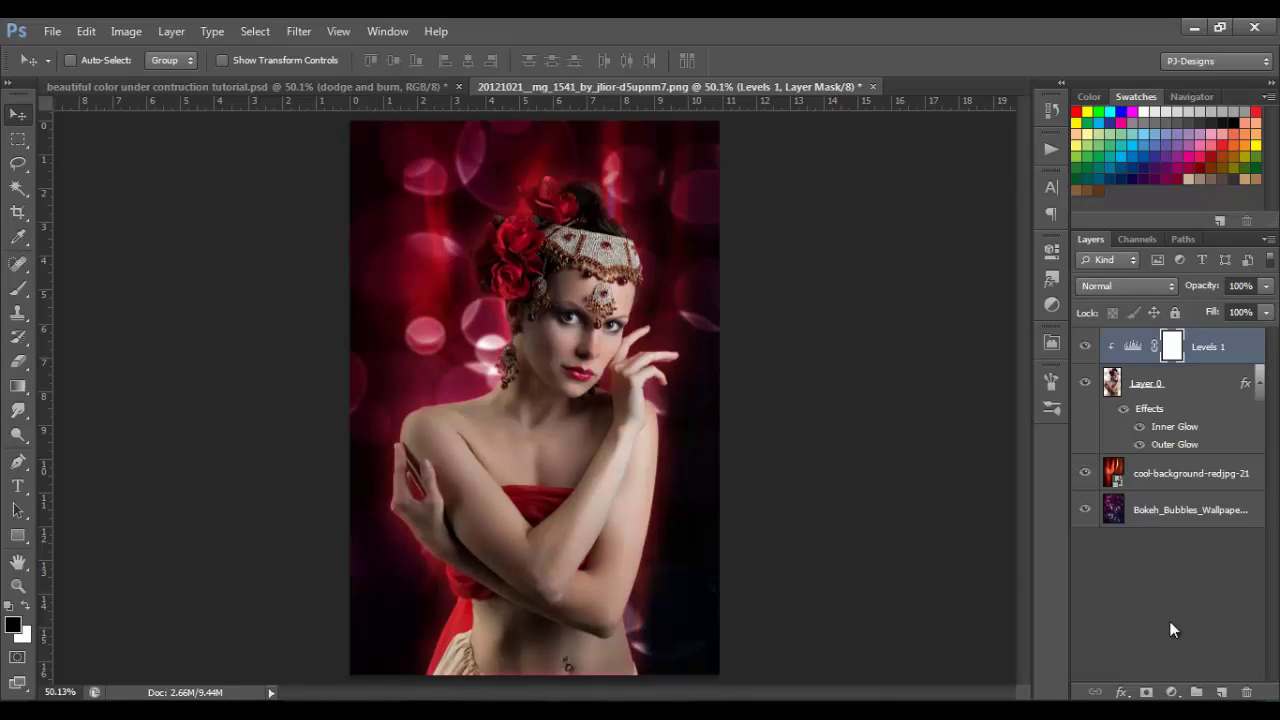
Add a Curves adjustment layer above Levels 1 and clip it to the portrait layer
{"action": "left_click", "coordinate": [1172, 692]}
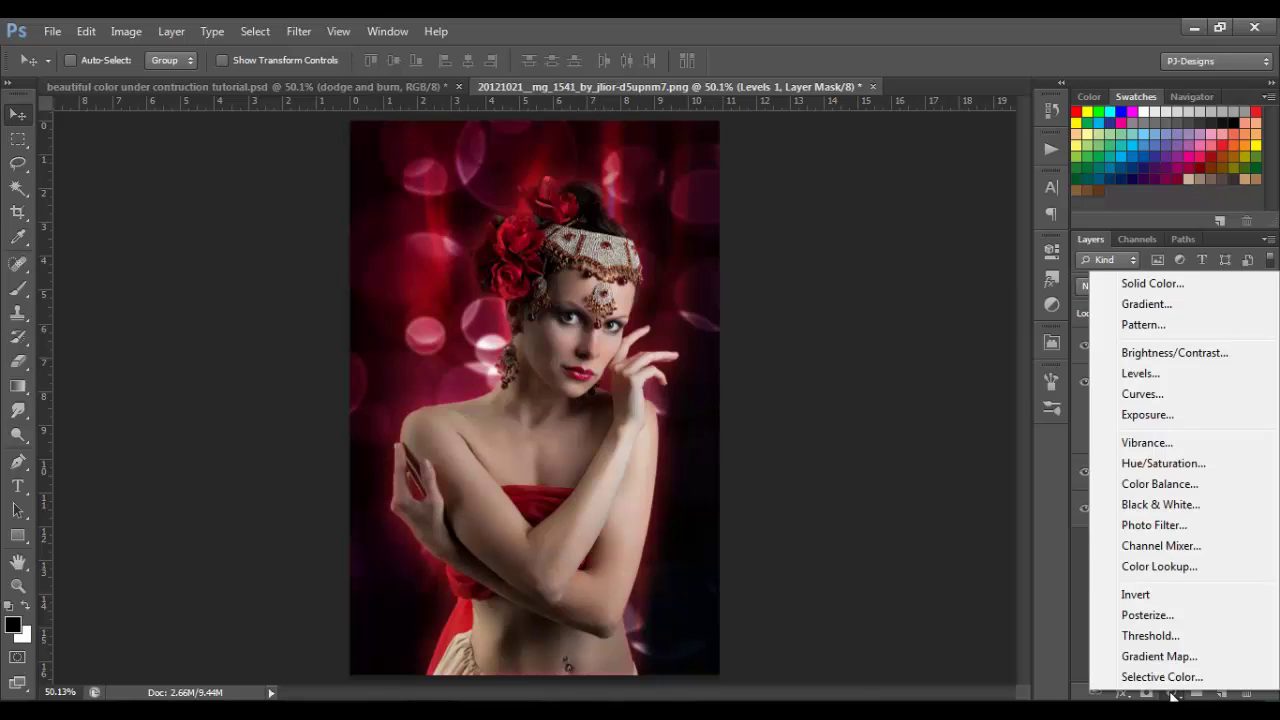
{"action": "left_click", "coordinate": [1155, 396]}
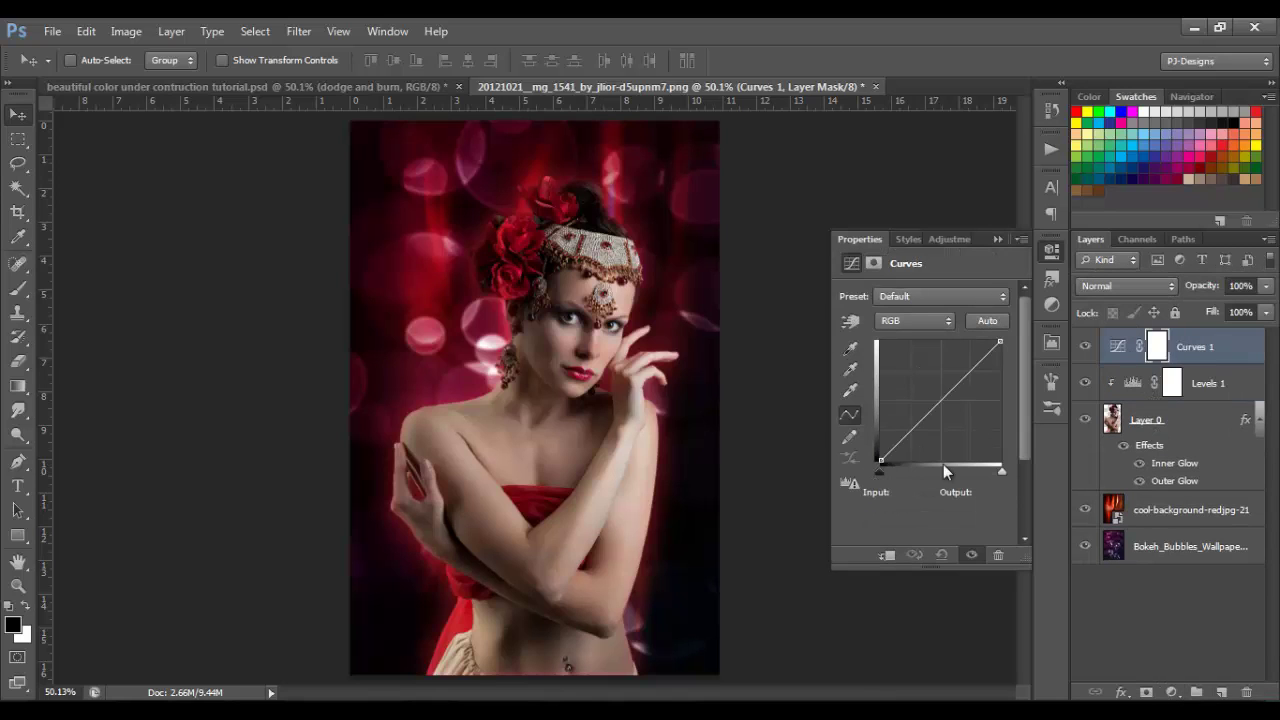
{"action": "left_click", "coordinate": [886, 556]}
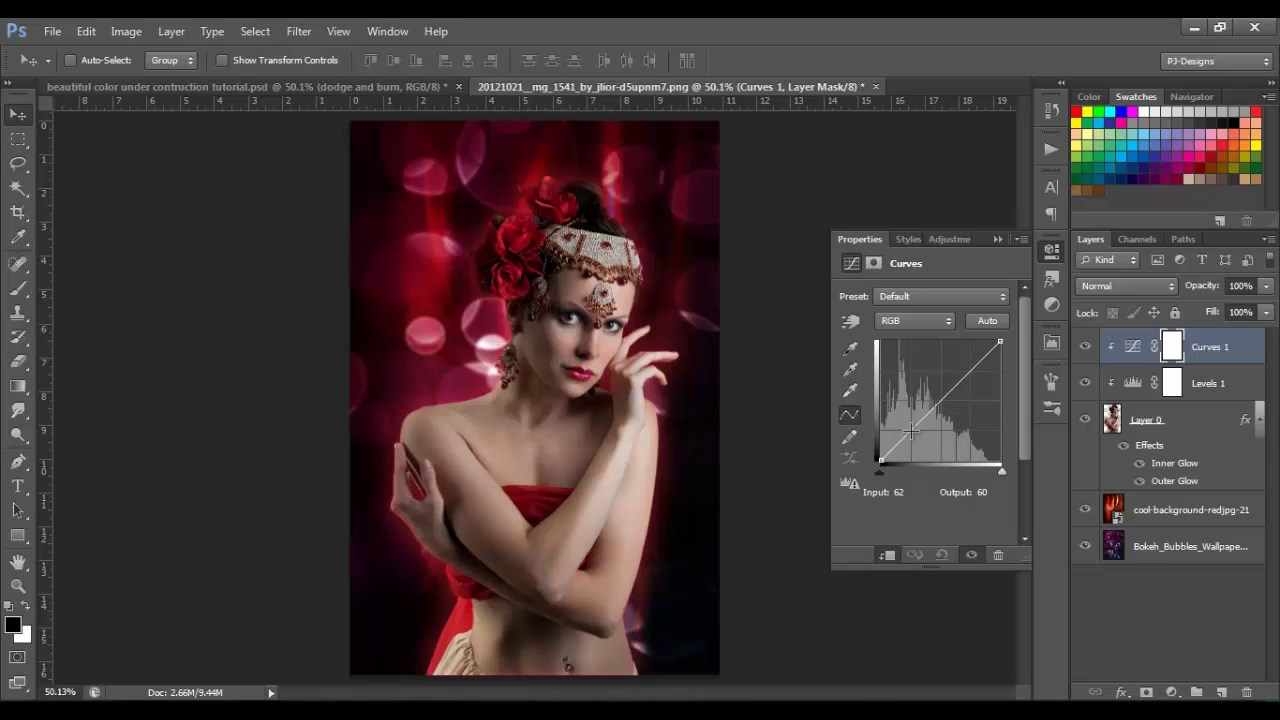
Darken the RGB curve with a shadow point near input 56, output 52 and a highlight point at input 181, output 165, then compare
{"action": "left_click", "coordinate": [911, 431]}
{"action": "left_click_drag", "start_coordinate": [911, 431], "coordinate": [906, 435]}
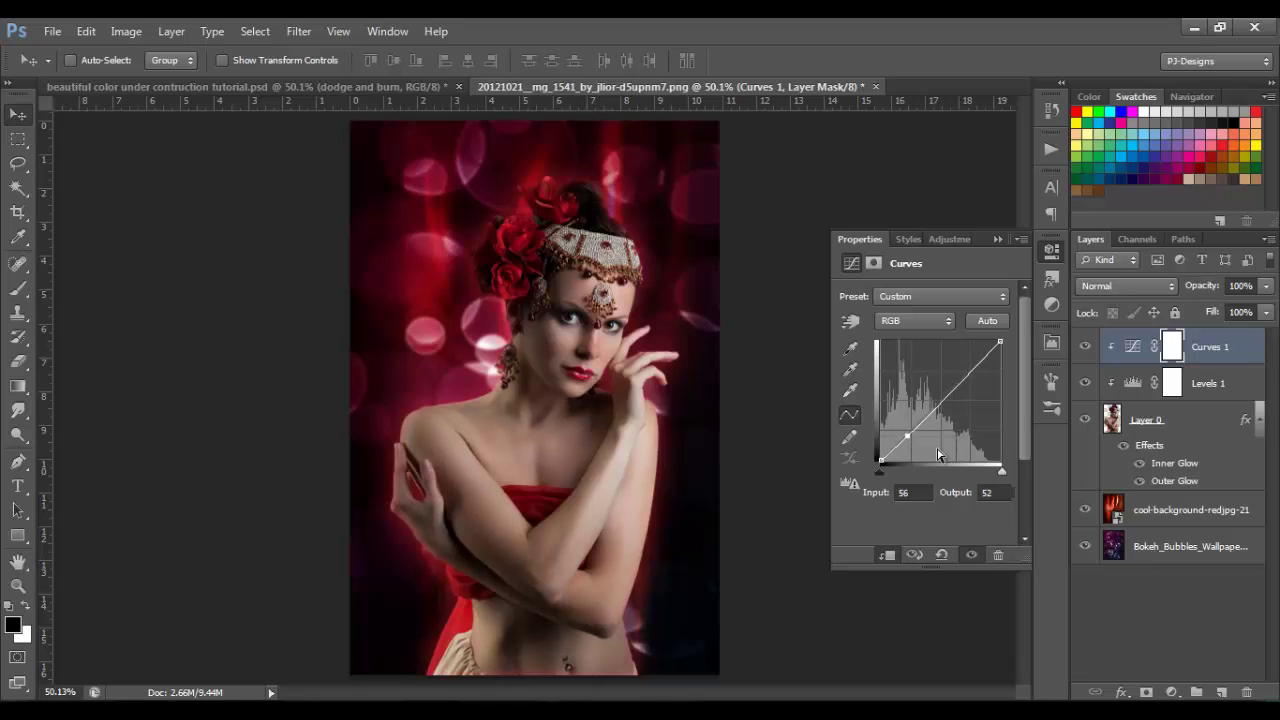
{"action": "left_click_drag", "start_coordinate": [906, 436], "coordinate": [908, 436]}
{"action": "left_click_drag", "start_coordinate": [969, 372], "coordinate": [965, 383]}
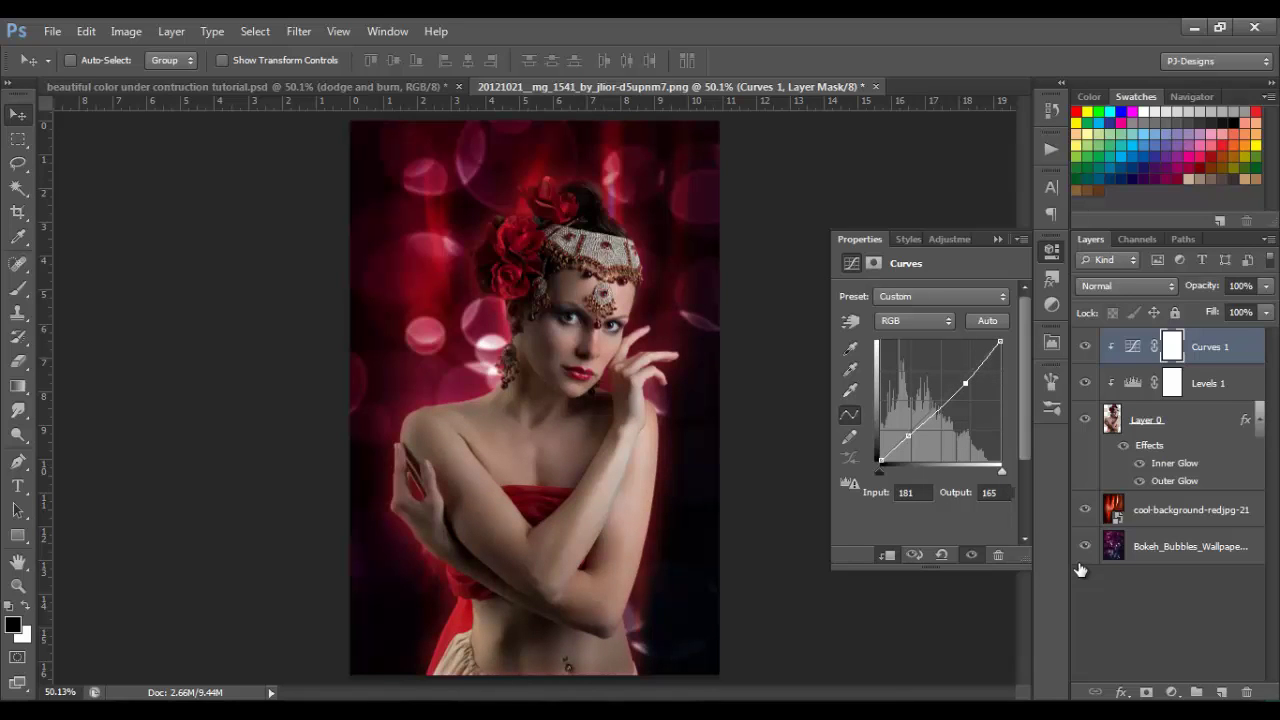
{"action": "left_click", "coordinate": [1085, 346]}
{"action": "left_click", "coordinate": [1085, 346]}
Reduce the opacity of the Curves 1 layer to 51%
{"action": "left_click", "coordinate": [1266, 286]}
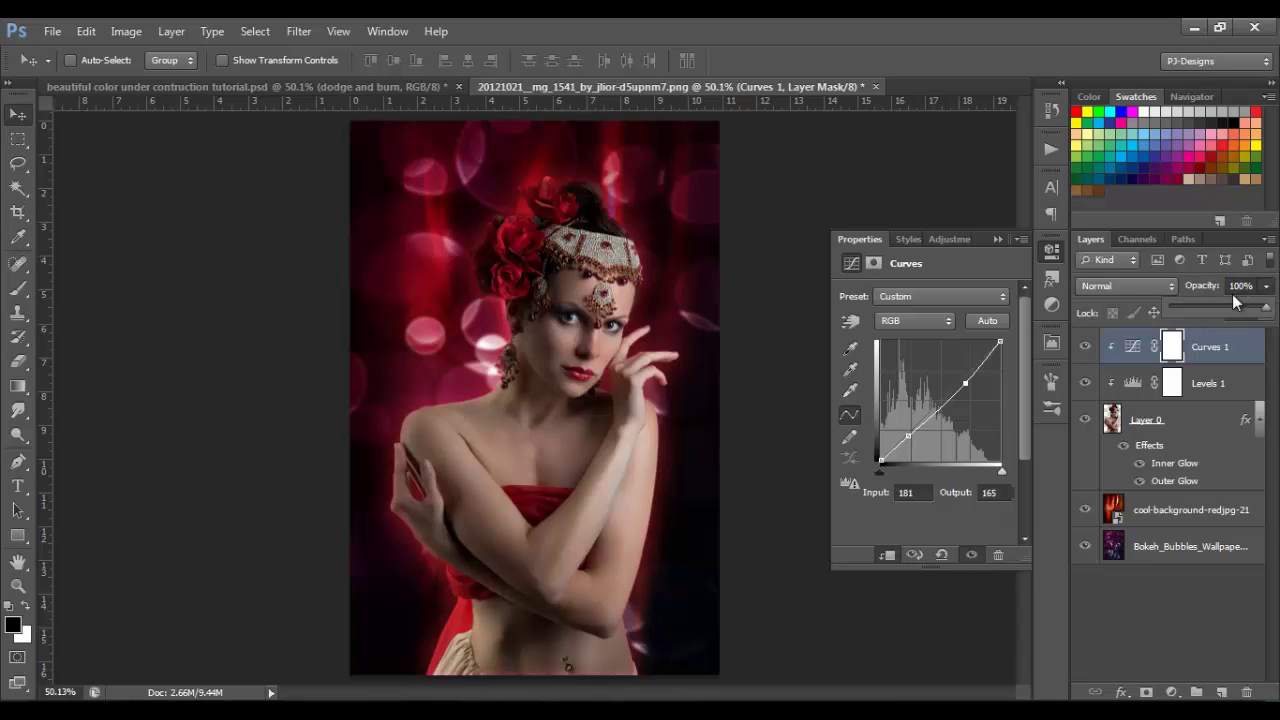
{"action": "left_click", "coordinate": [1224, 303]}
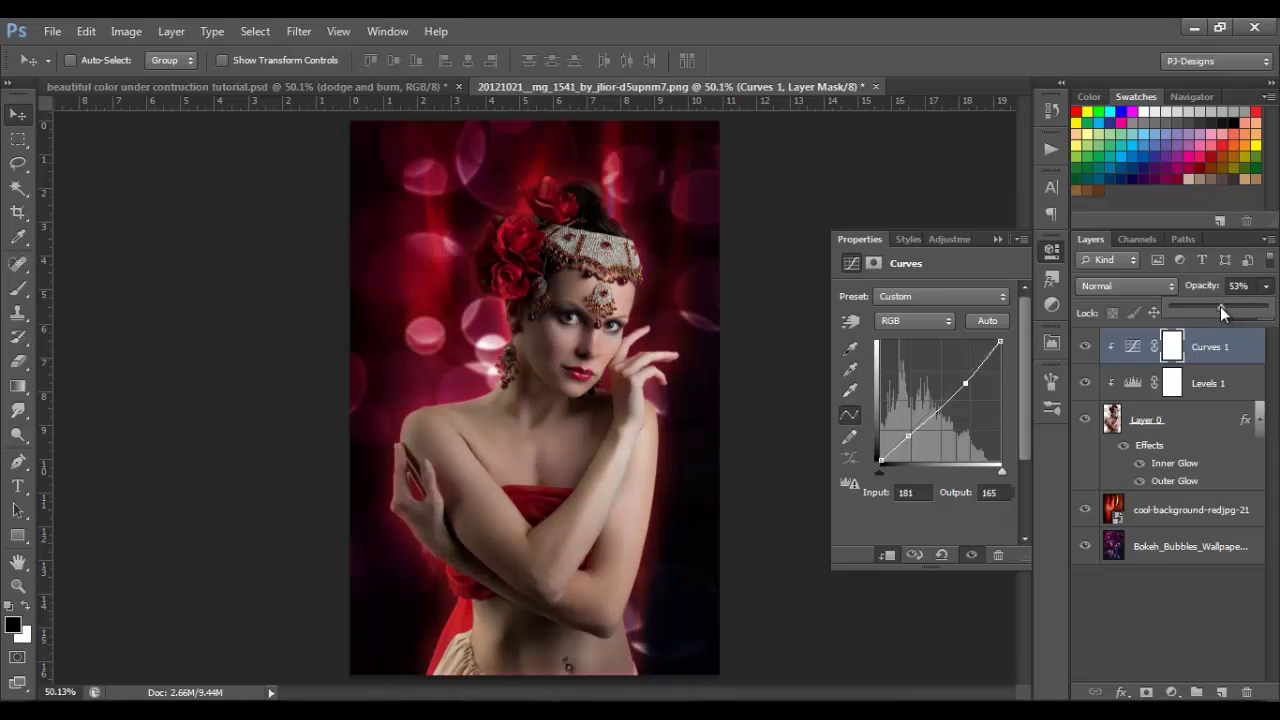
{"action": "left_click", "coordinate": [994, 239]}
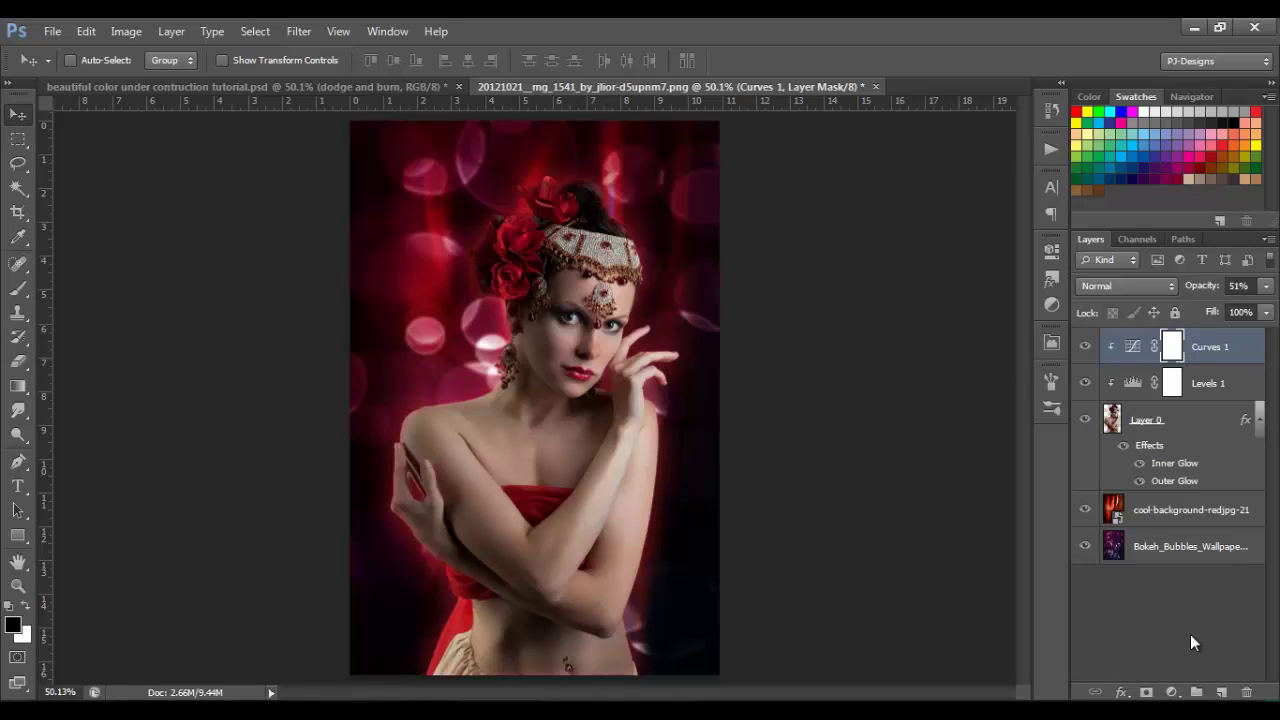
Add a new empty layer above Curves 1 and name it "white"
{"action": "left_click", "coordinate": [1221, 692]}
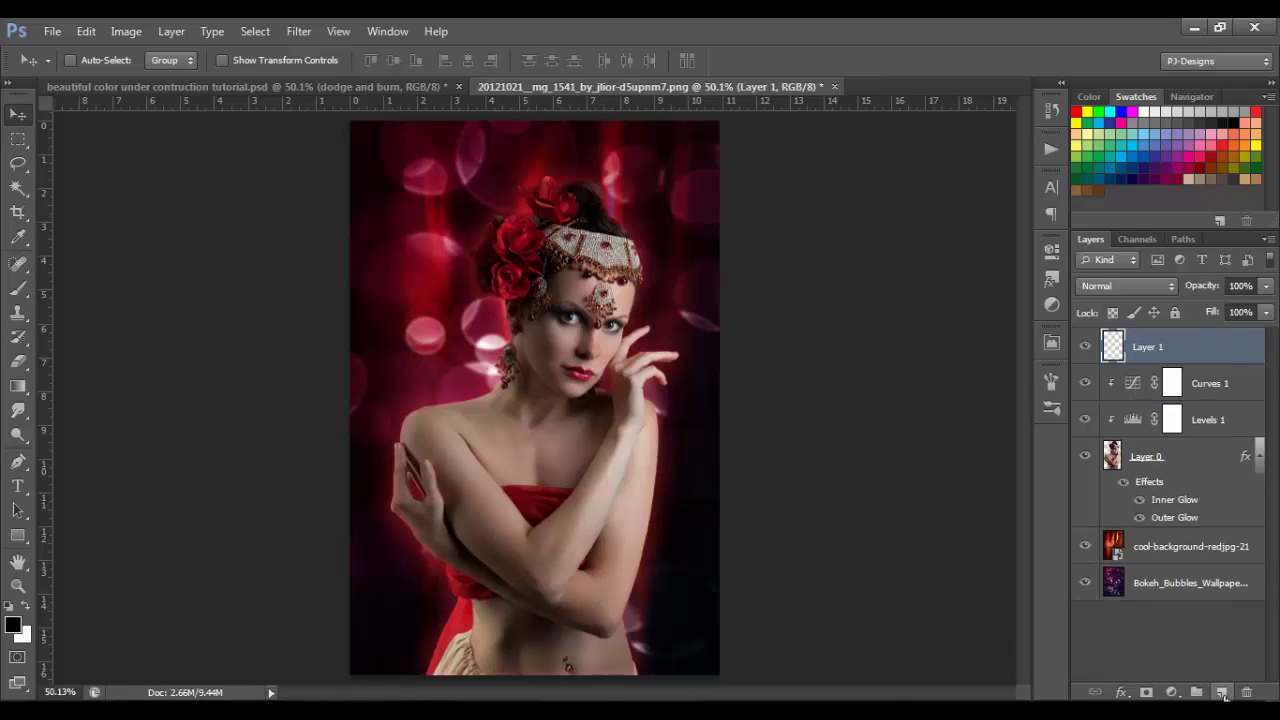
{"action": "double_click", "coordinate": [1149, 347]}
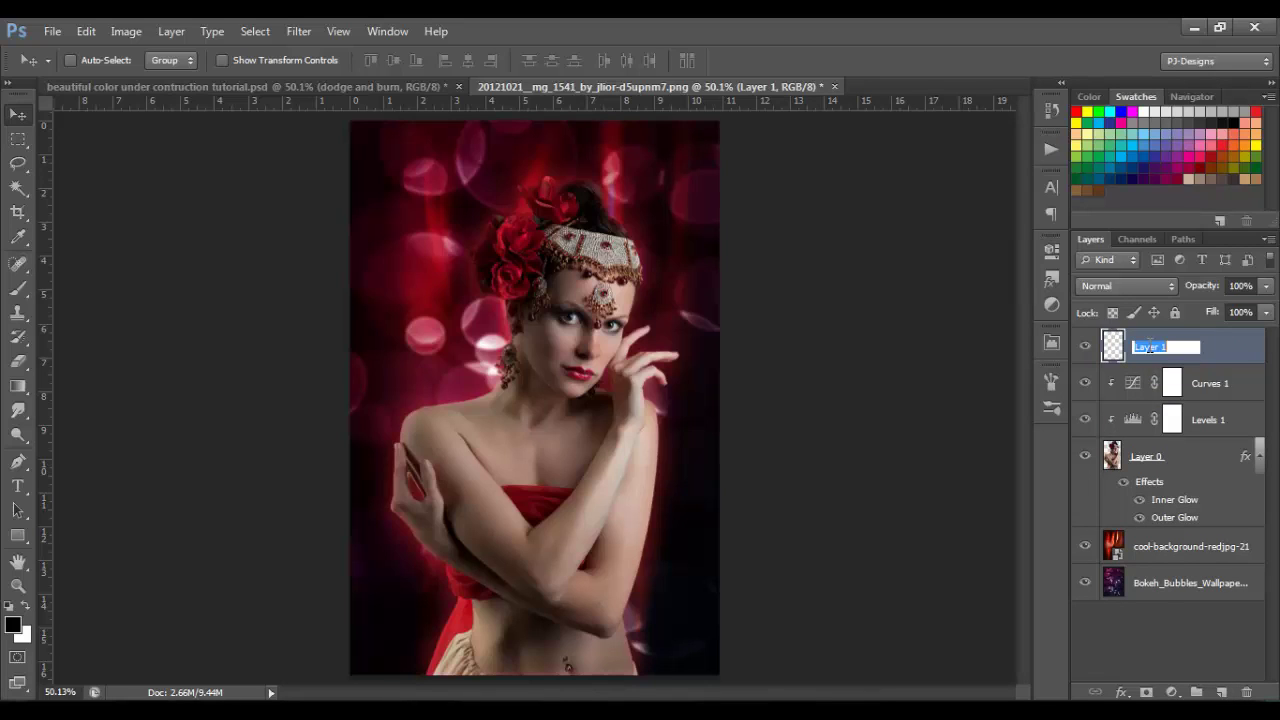
{"action": "type", "text": "white"}
{"action": "key", "text": "Return"}
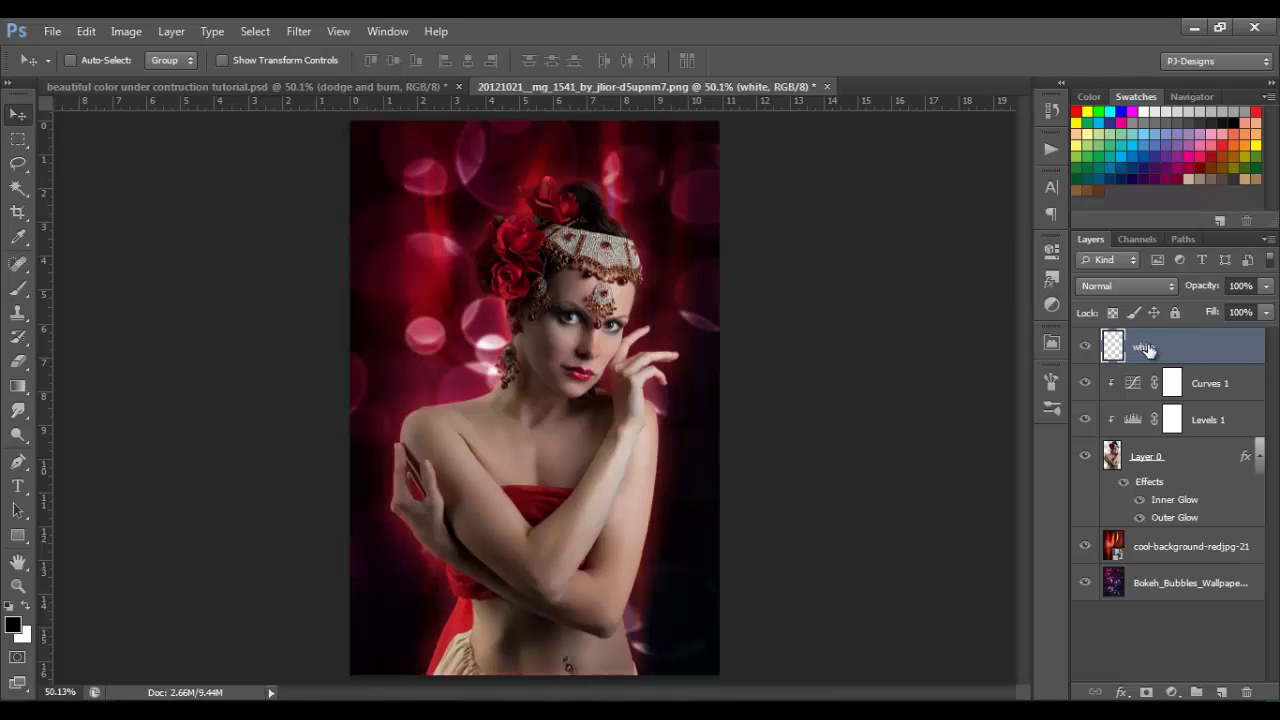
Set up a soft round brush with 0% hardness, 164 px size and white as the foreground color
{"action": "left_click", "coordinate": [19, 289]}
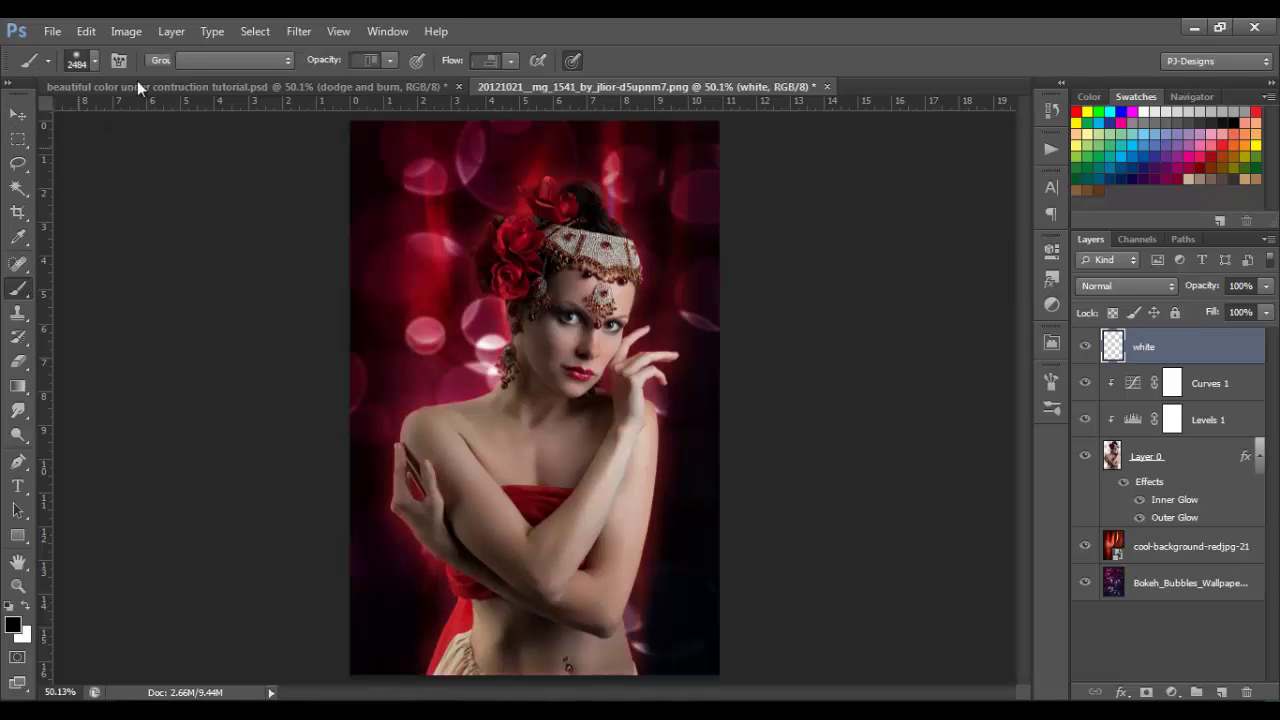
{"action": "left_click", "coordinate": [26, 607]}
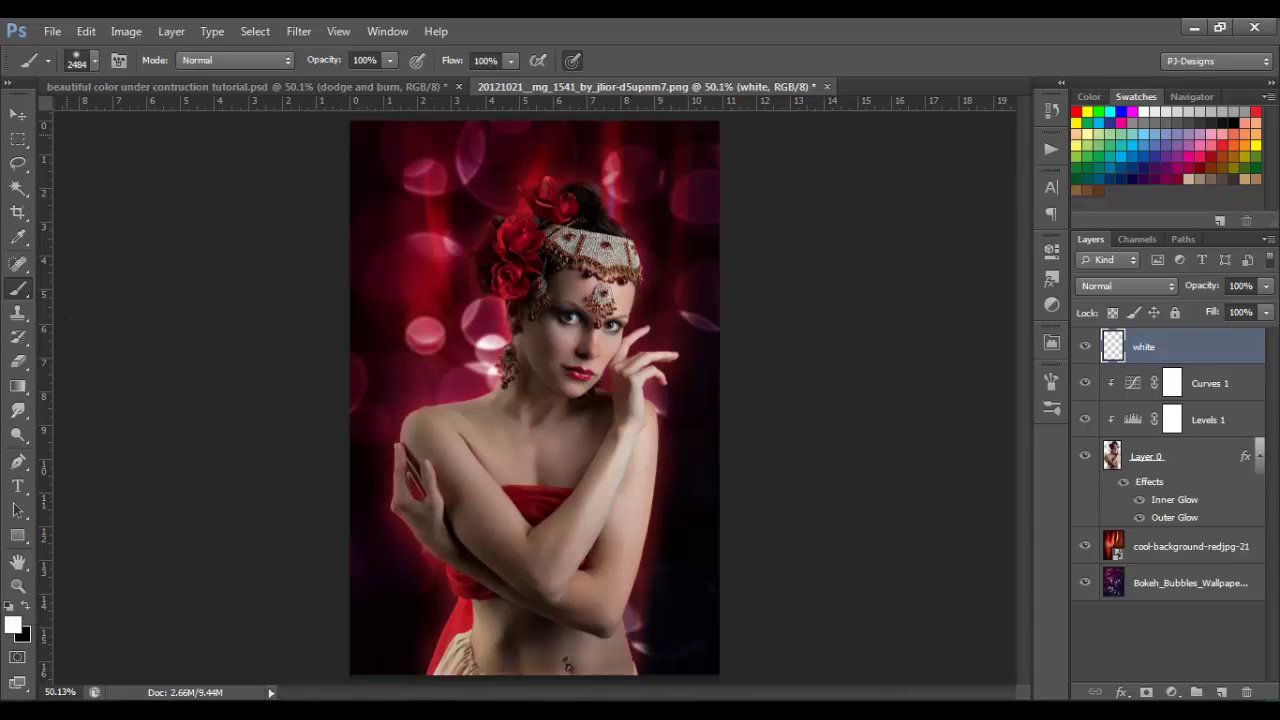
{"action": "left_click", "coordinate": [95, 60]}
{"action": "left_click", "coordinate": [55, 228]}
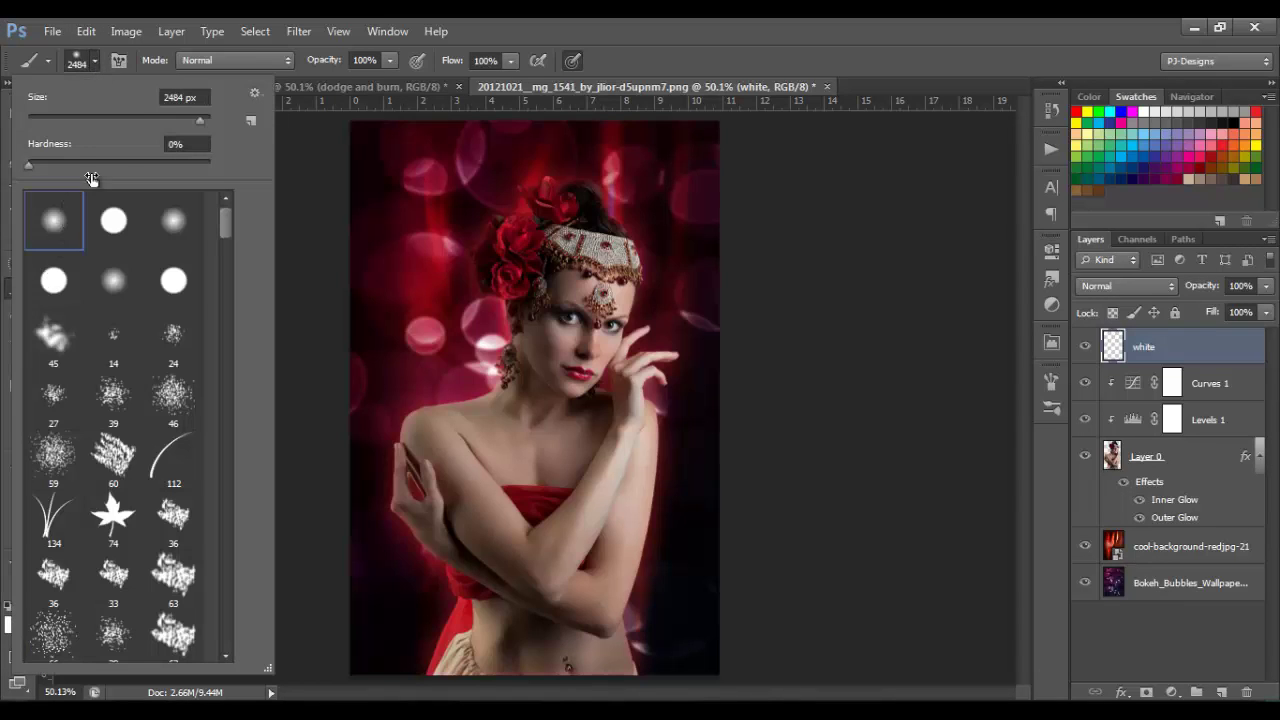
{"action": "left_click_drag", "start_coordinate": [200, 120], "coordinate": [148, 115]}
{"action": "left_click", "coordinate": [93, 60]}
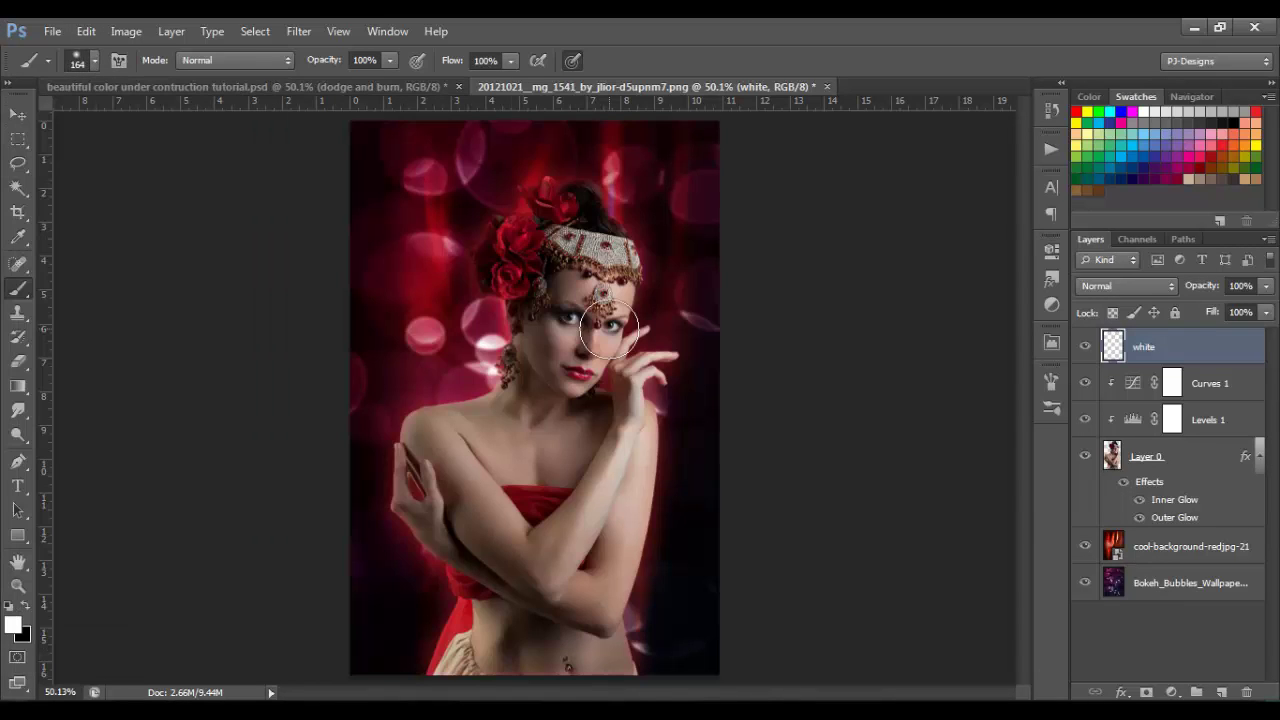
Reduce the brush size to 45 px to fit the round jewel on the woman's forehead
{"action": "scroll", "coordinate": [592, 292], "scroll_direction": "up", "scroll_amount": 2}
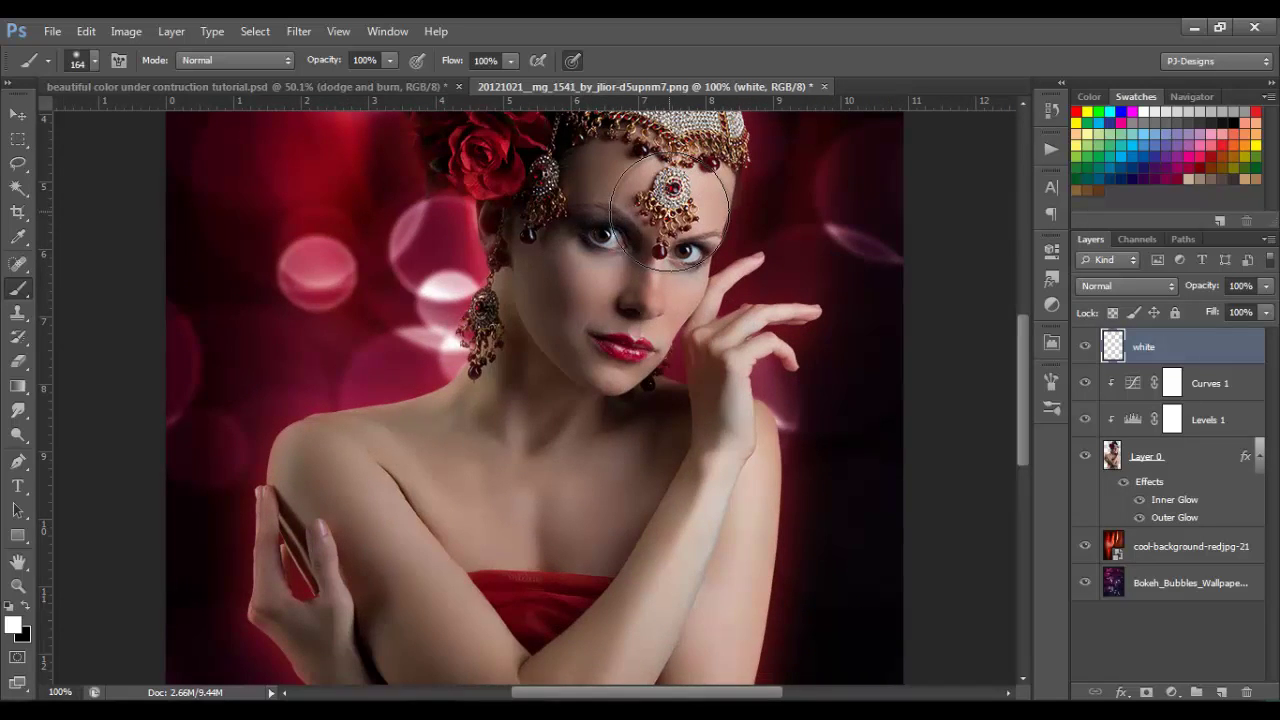
{"action": "key", "text": "bracketleft"}
{"action": "key", "text": "bracketleft"}
{"action": "key", "text": "bracketleft"}
{"action": "key", "text": "bracketleft"}
{"action": "key", "text": "bracketleft"}
{"action": "key", "text": "bracketleft"}
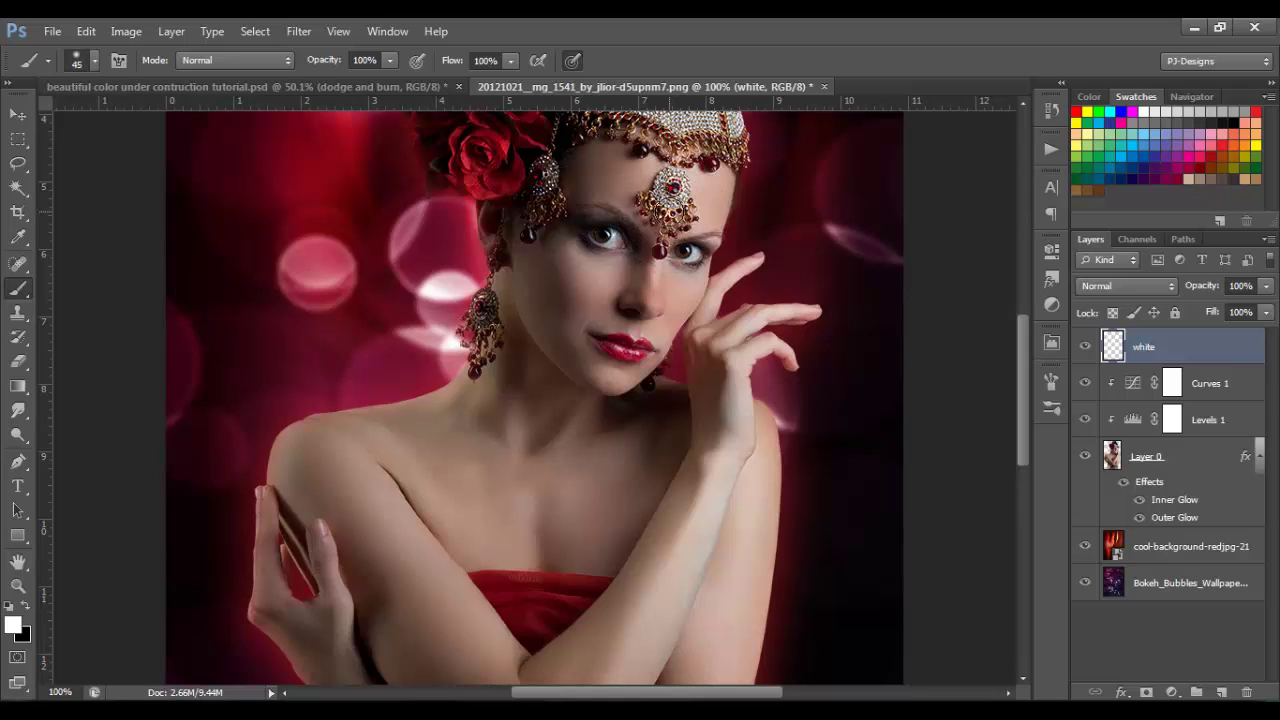
{"action": "key", "text": "bracketleft"}
{"action": "key", "text": "bracketleft"}
{"action": "key", "text": "bracketleft"}
{"action": "key", "text": "bracketleft"}
{"action": "key", "text": "bracketright"}
{"action": "key", "text": "bracketright"}
{"action": "key", "text": "bracketright"}
{"action": "key", "text": "bracketright"}
Undo a 45 px test dab and paint one white 50 px dab over the round forehead jewel
{"action": "left_click", "coordinate": [672, 187]}
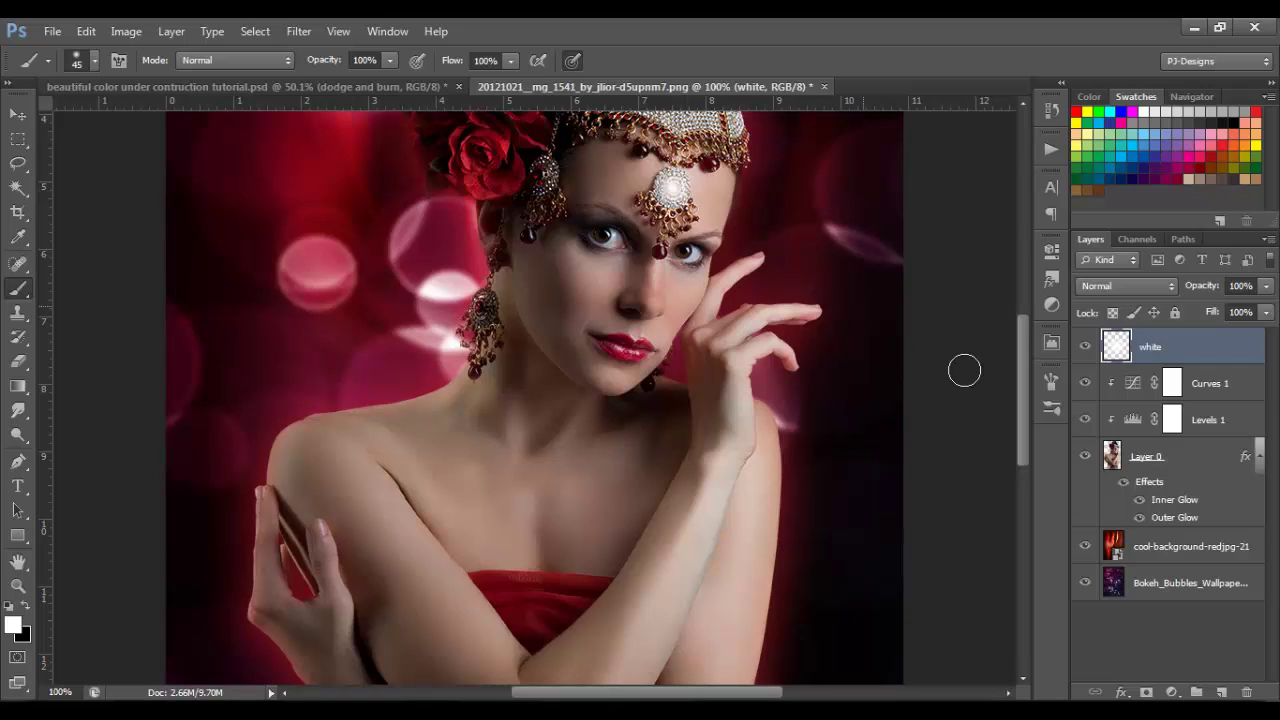
{"action": "key", "text": "ctrl+z"}
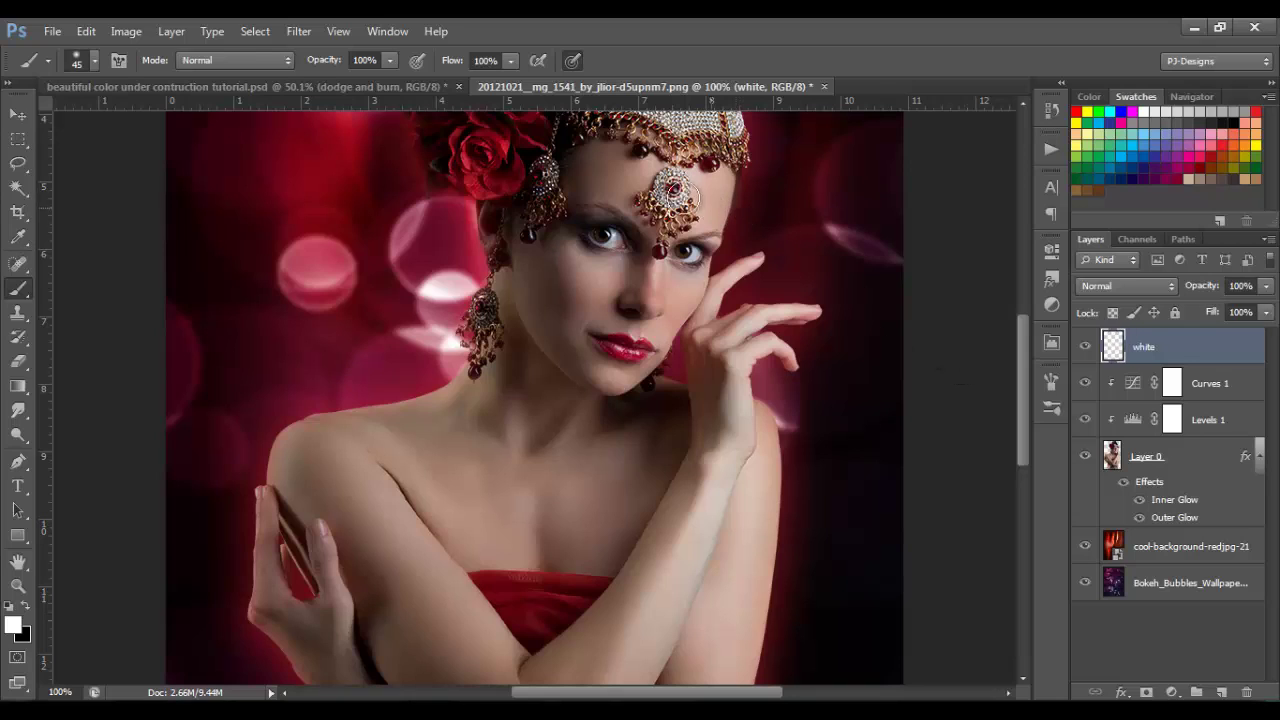
{"action": "key", "text": "bracketright"}
{"action": "left_click", "coordinate": [672, 187]}
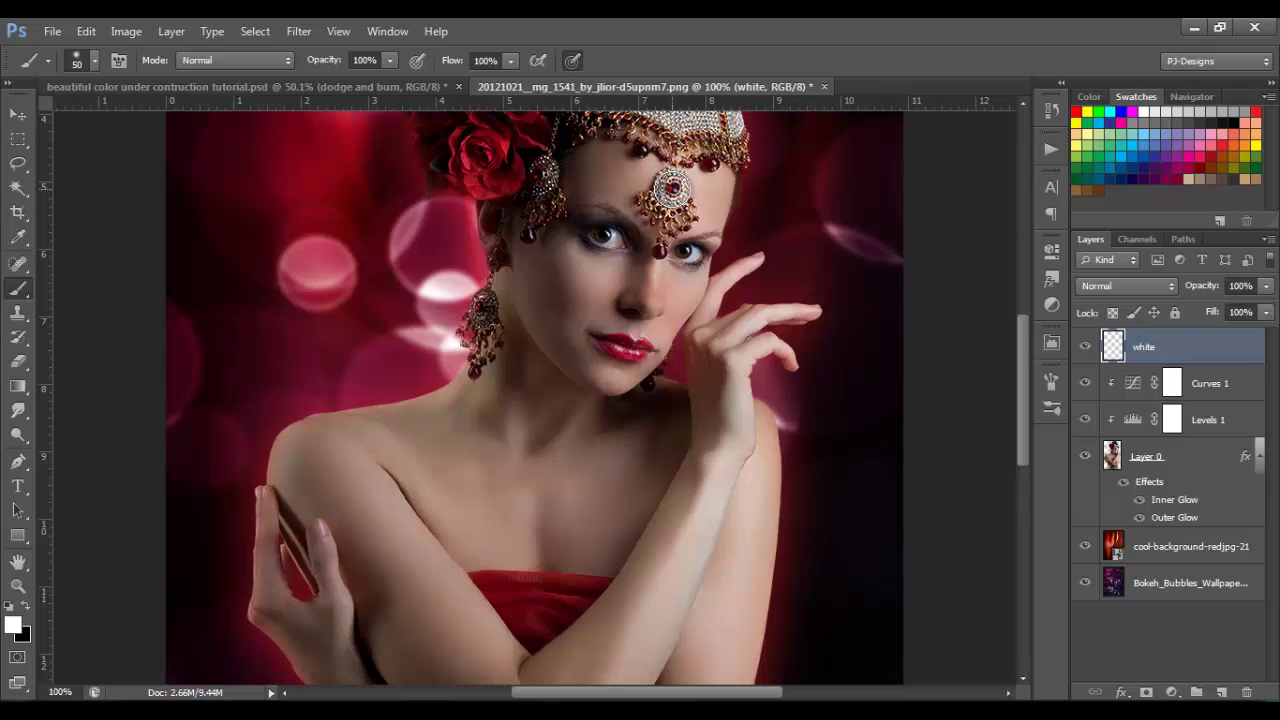
{"action": "left_click", "coordinate": [672, 188]}
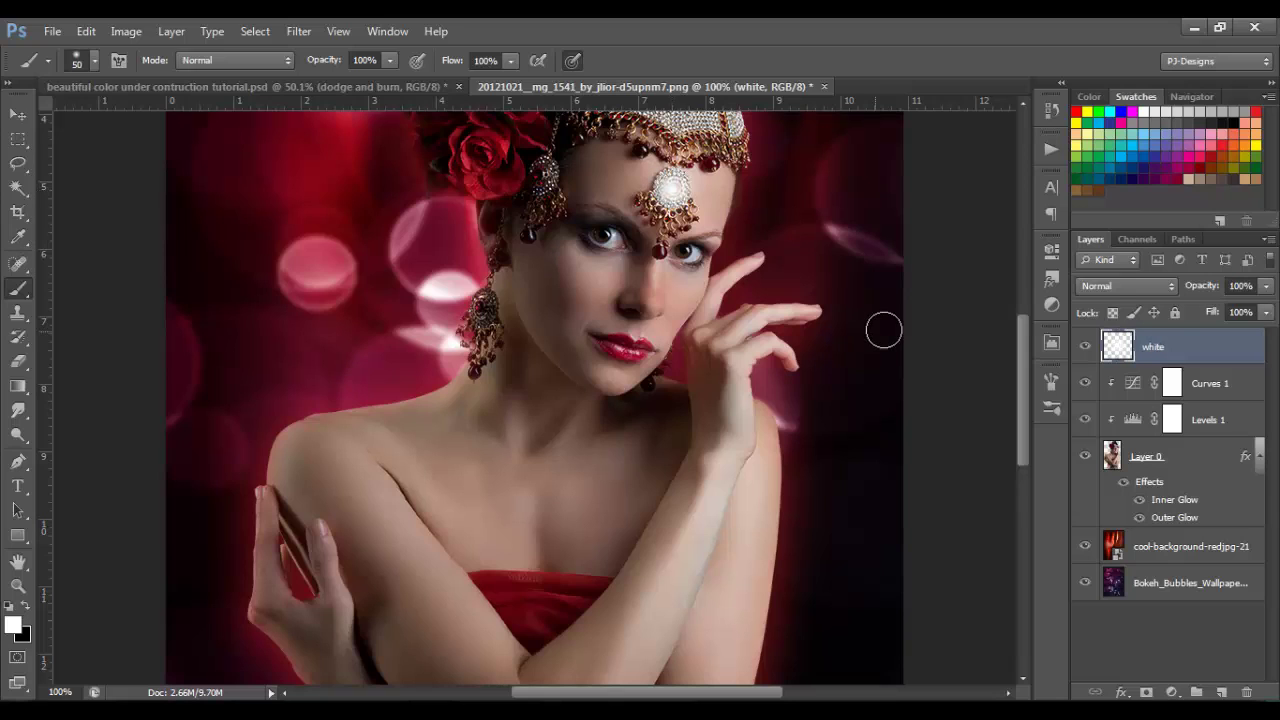
Set the white layer's blend mode to Soft Light and compare the image with and without it
{"action": "left_click", "coordinate": [1114, 283]}
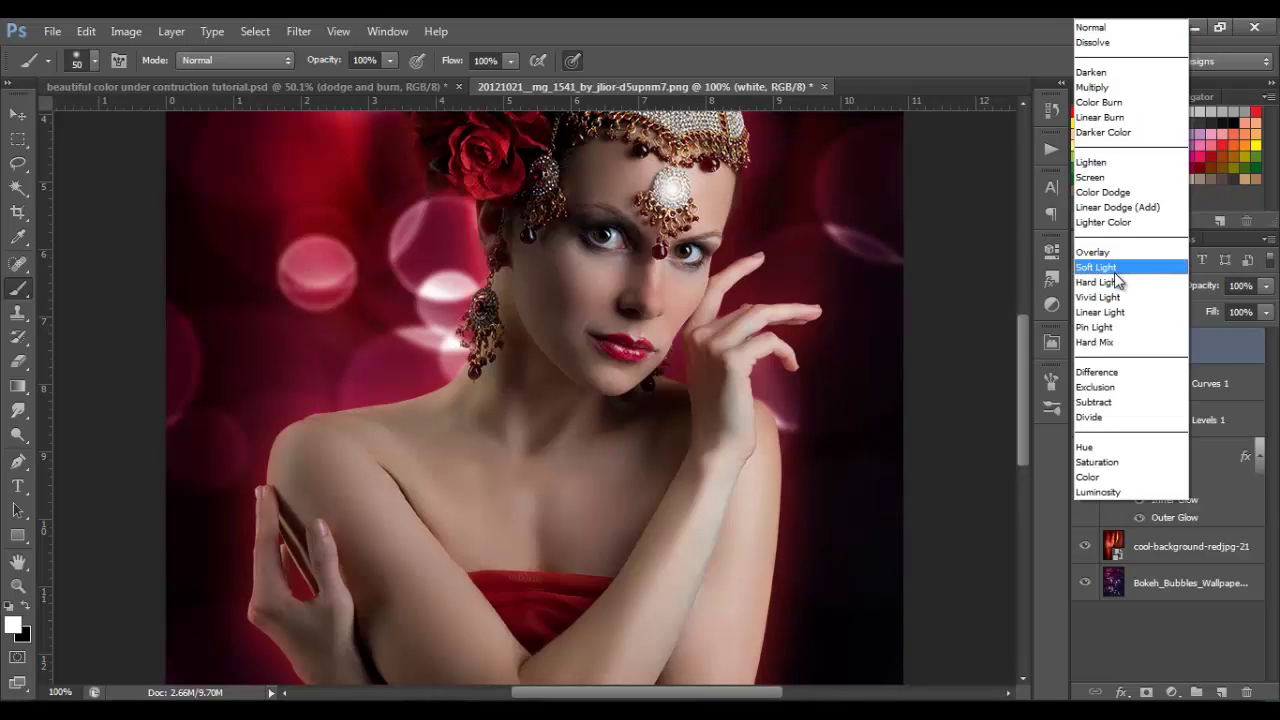
{"action": "left_click", "coordinate": [1114, 272]}
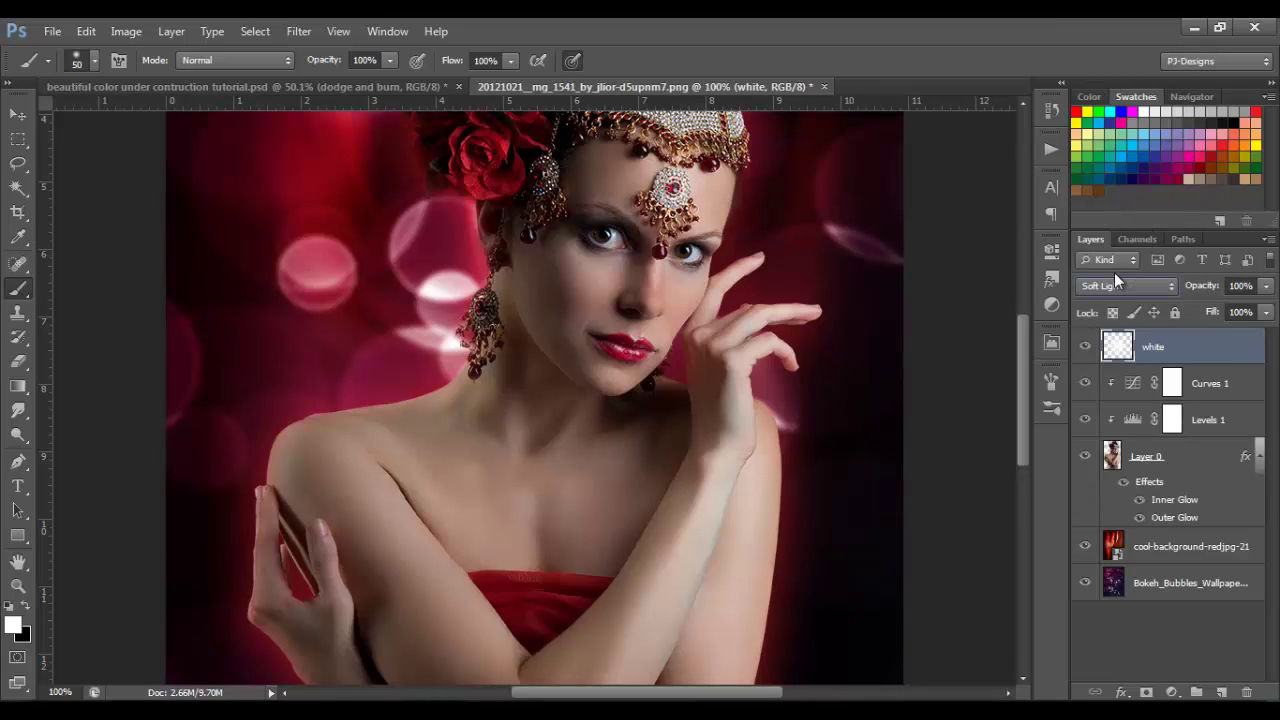
{"action": "left_click", "coordinate": [1086, 347]}
{"action": "left_click", "coordinate": [1087, 349]}
Add a new layer above the white layer and paint one RGB Red dab over the forehead jewel
{"action": "left_click", "coordinate": [1221, 693]}
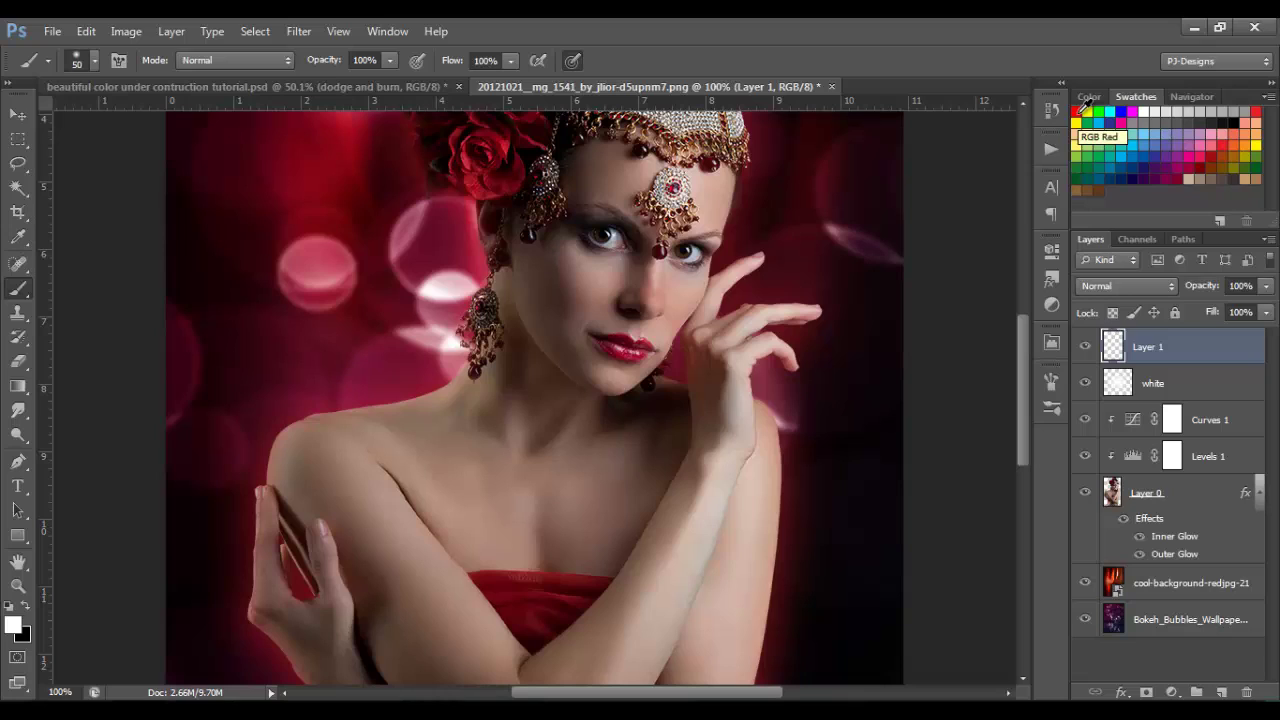
{"action": "left_click", "coordinate": [1080, 110]}
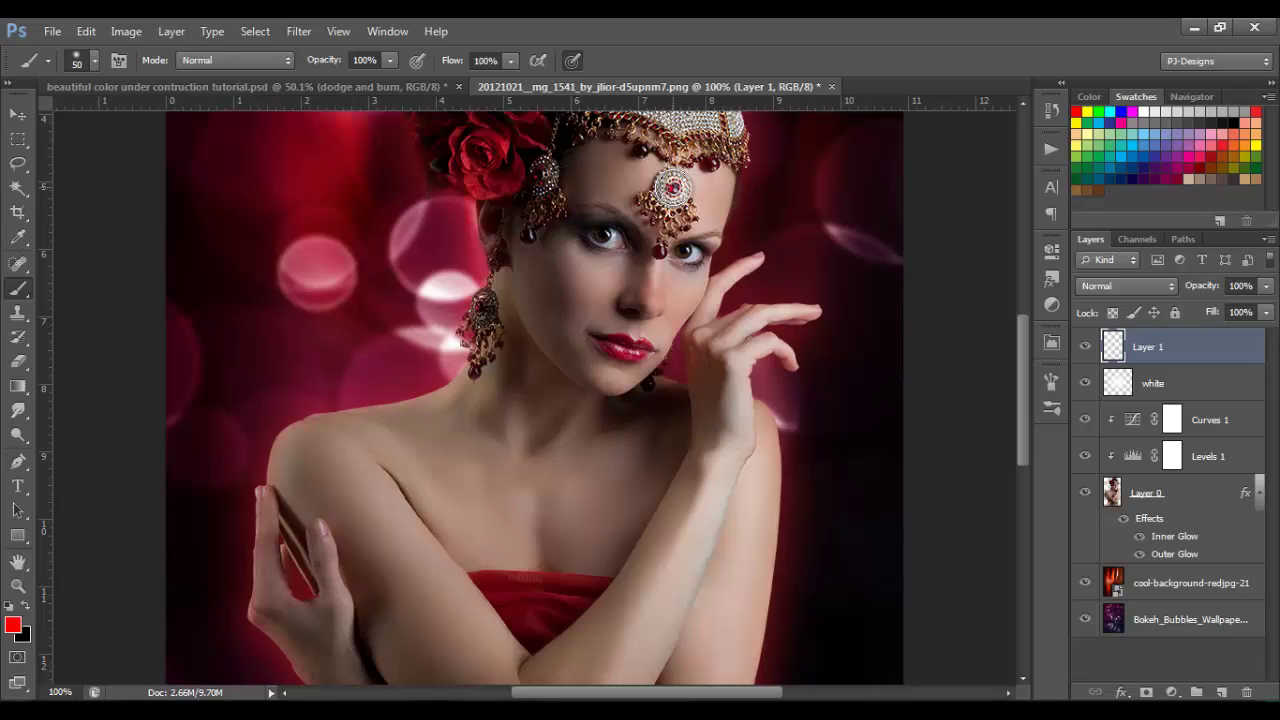
{"action": "left_click", "coordinate": [673, 187]}
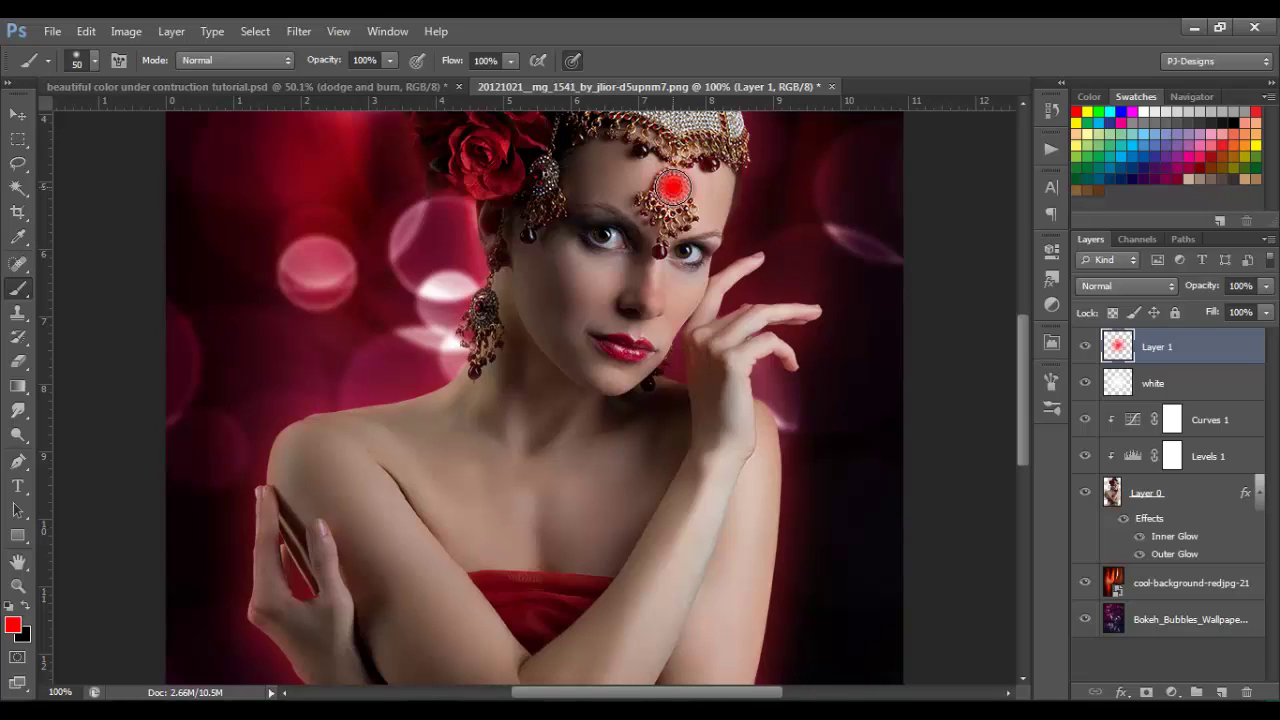
Set the red dab layer's blend mode to Color and rename the layer "red"
{"action": "left_click", "coordinate": [1117, 286]}
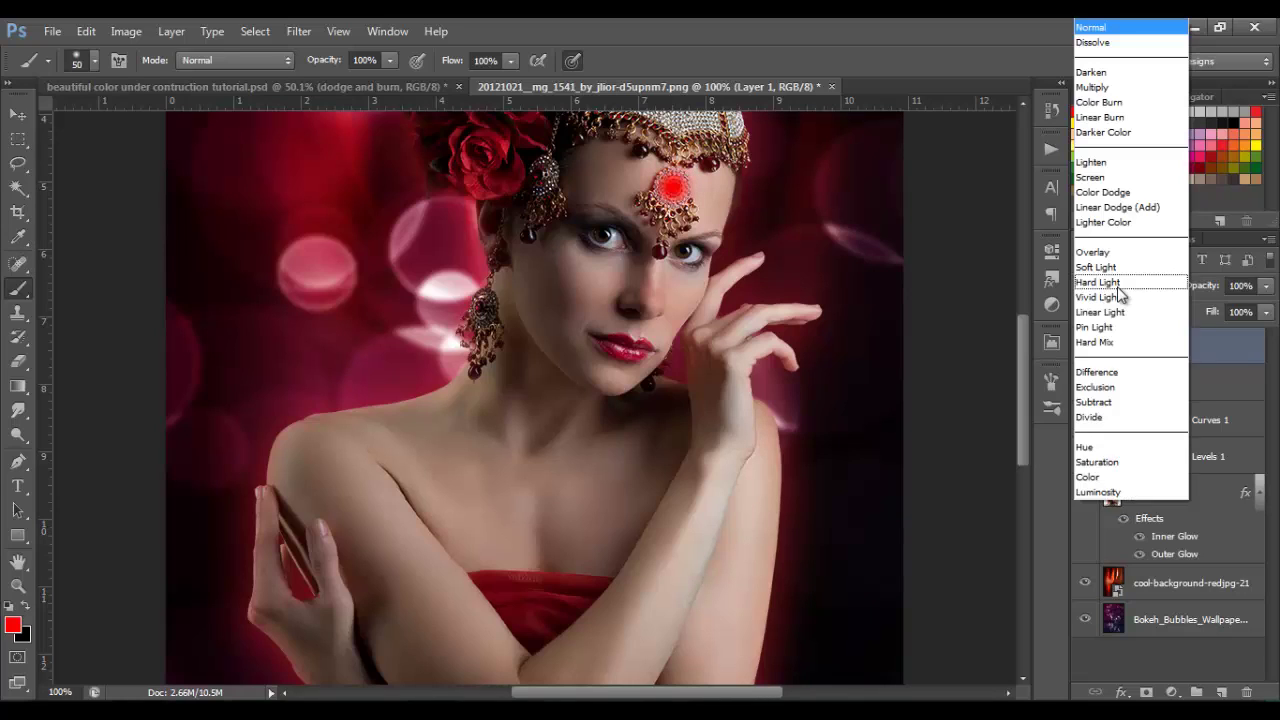
{"action": "left_click", "coordinate": [1088, 477]}
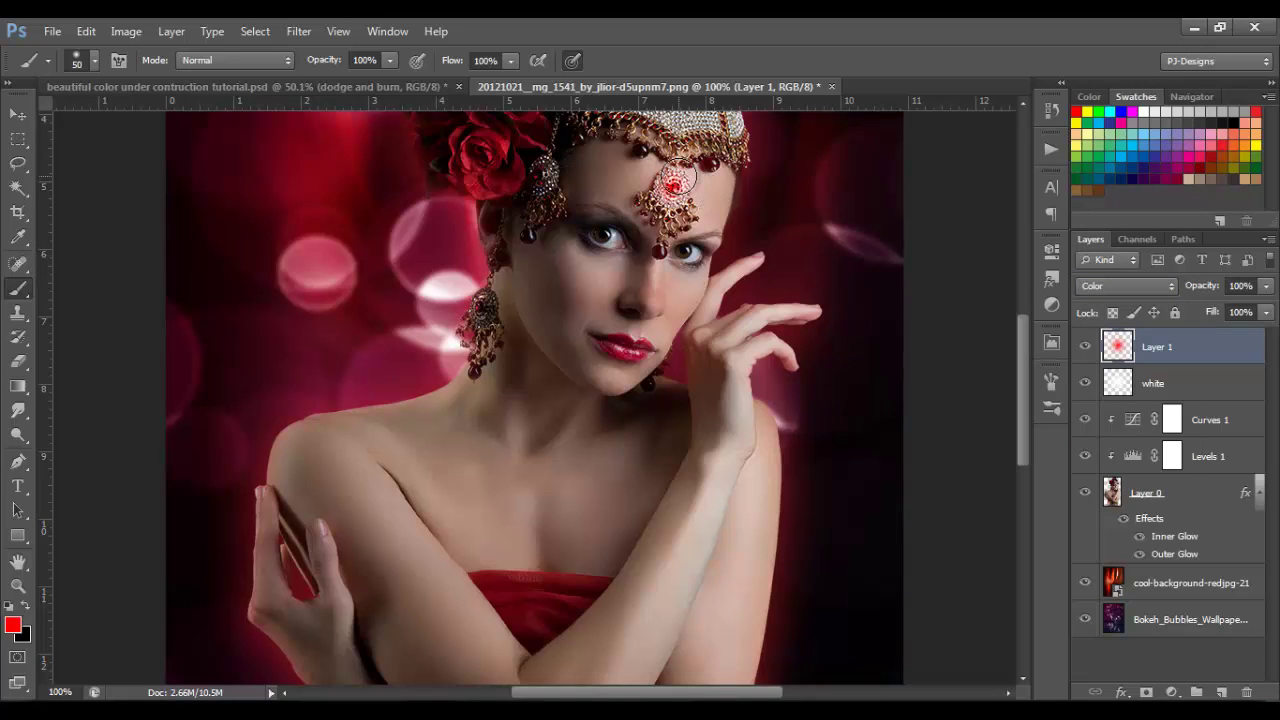
{"action": "double_click", "coordinate": [1157, 348]}
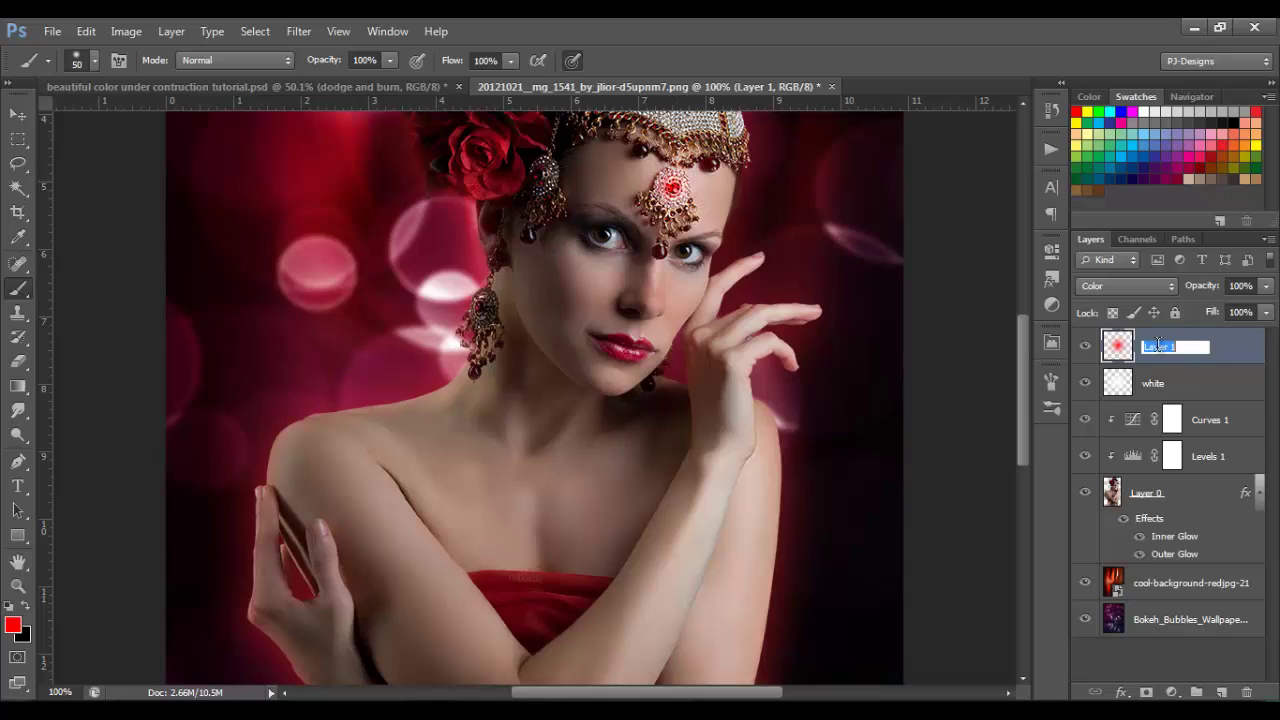
{"action": "type", "text": "red"}
{"action": "key", "text": "Return"}
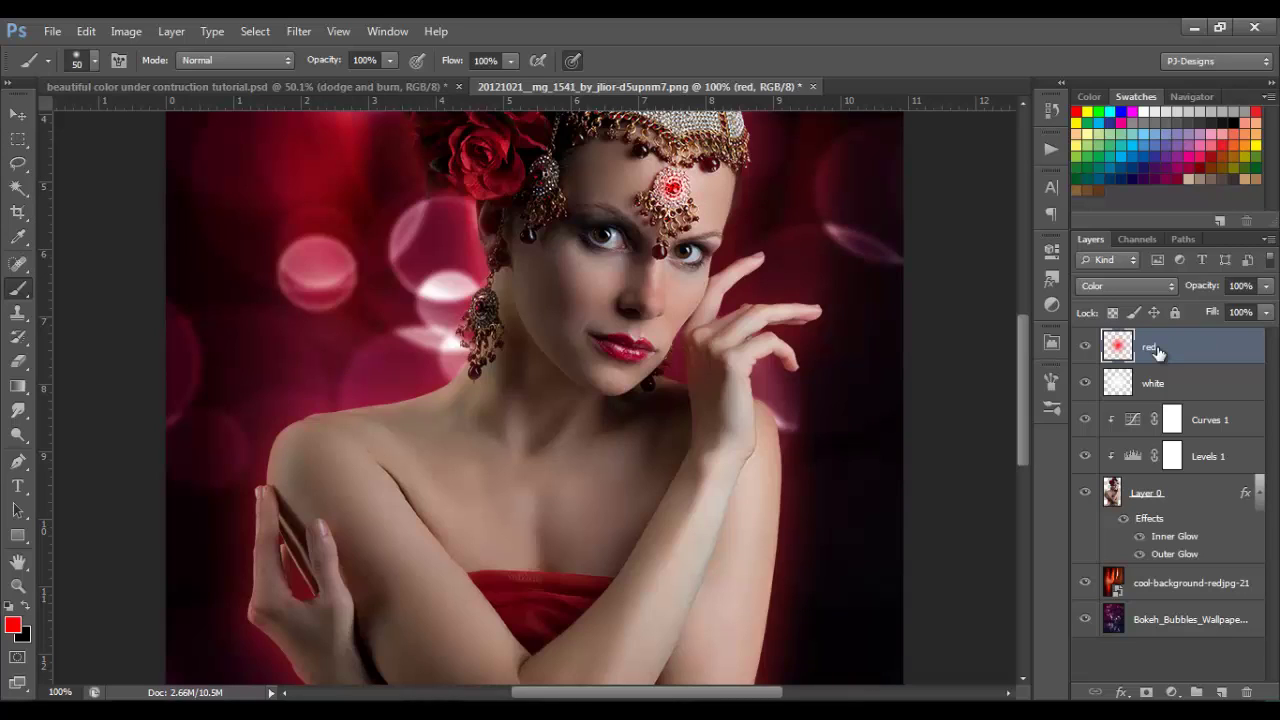
Switch to the tutorial folder in Windows Explorer and place the 4-4 image into the portrait document
{"action": "key", "text": "ctrl+0"}
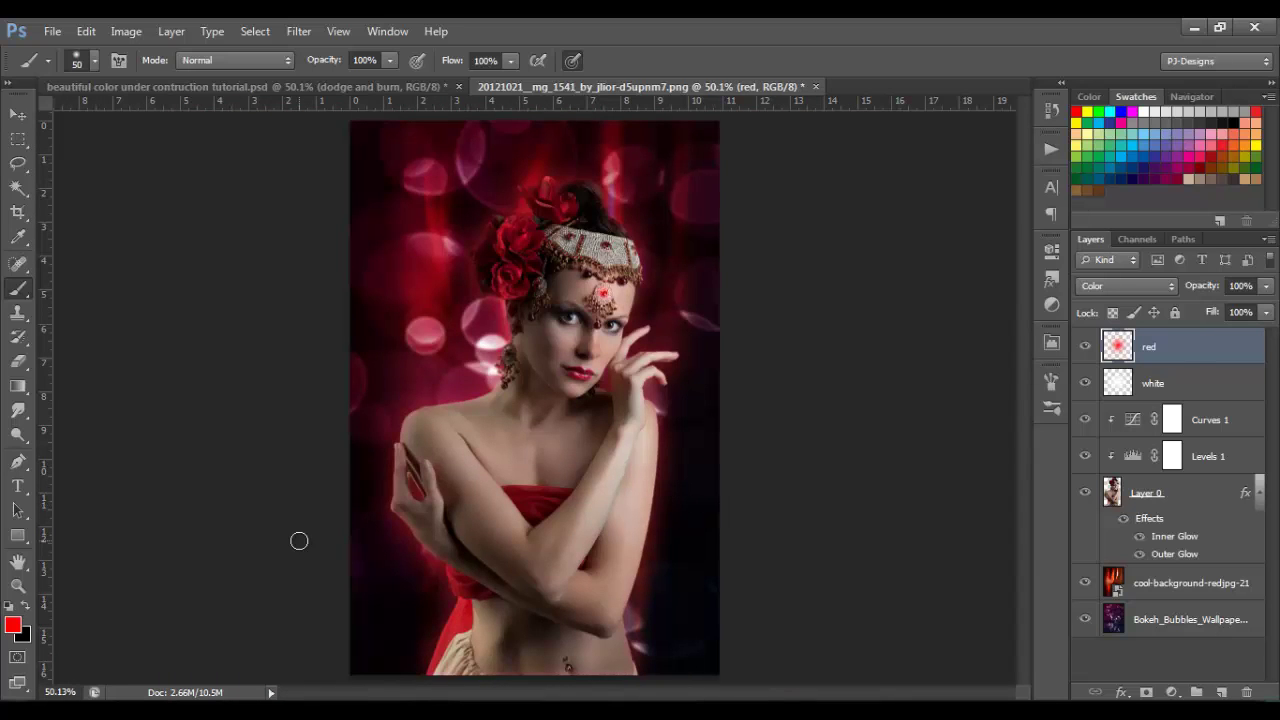
{"action": "key", "text": "alt+Tab"}
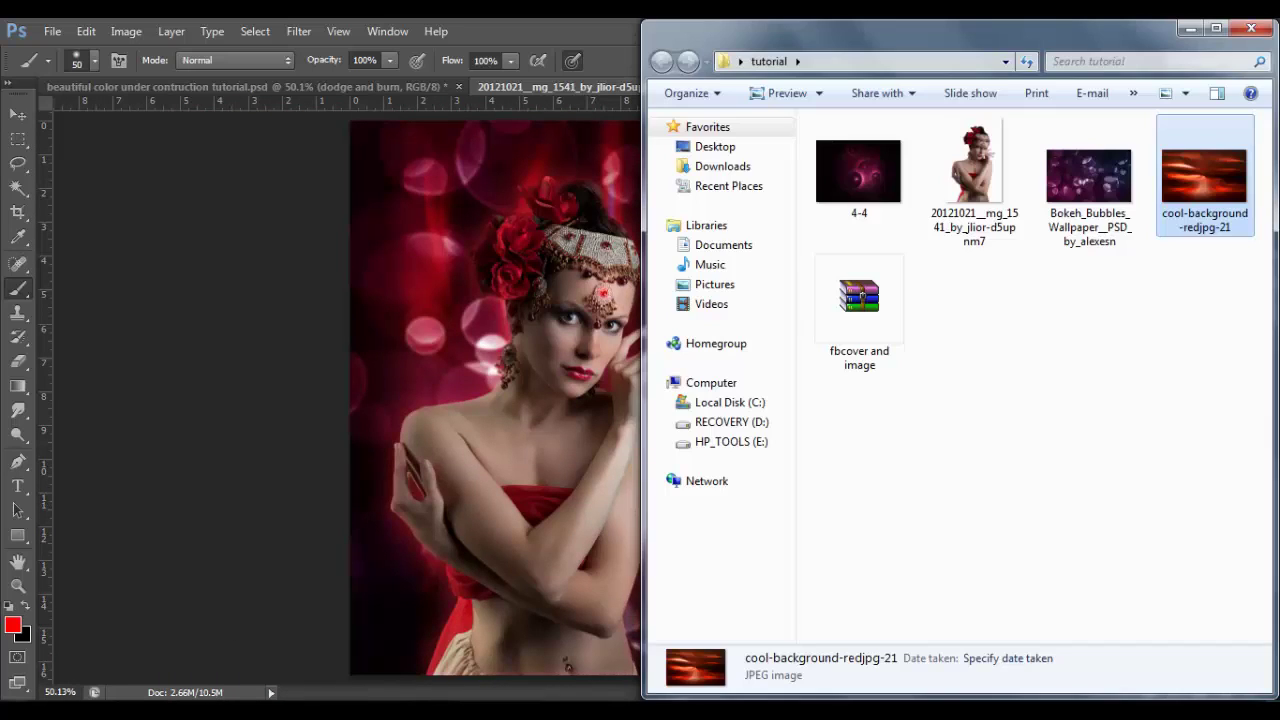
{"action": "left_click", "coordinate": [1029, 334]}
{"action": "left_click", "coordinate": [893, 190]}
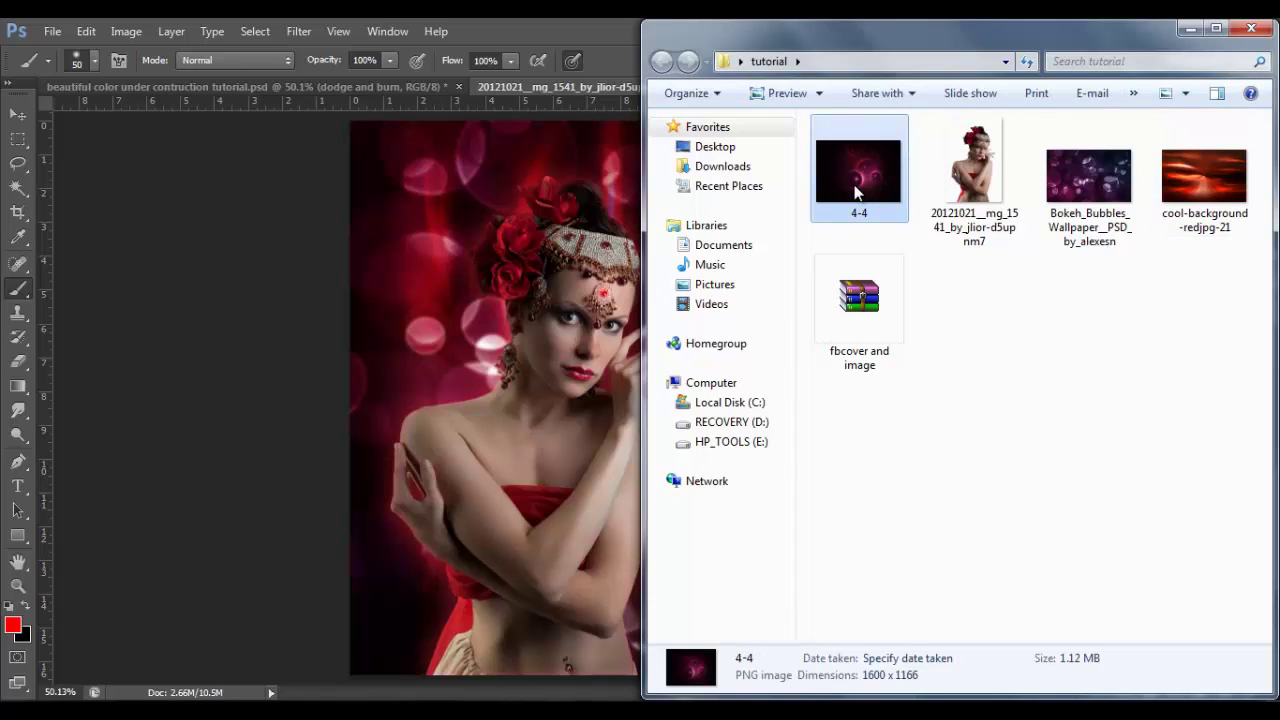
{"action": "left_click_drag", "start_coordinate": [855, 192], "coordinate": [508, 398]}
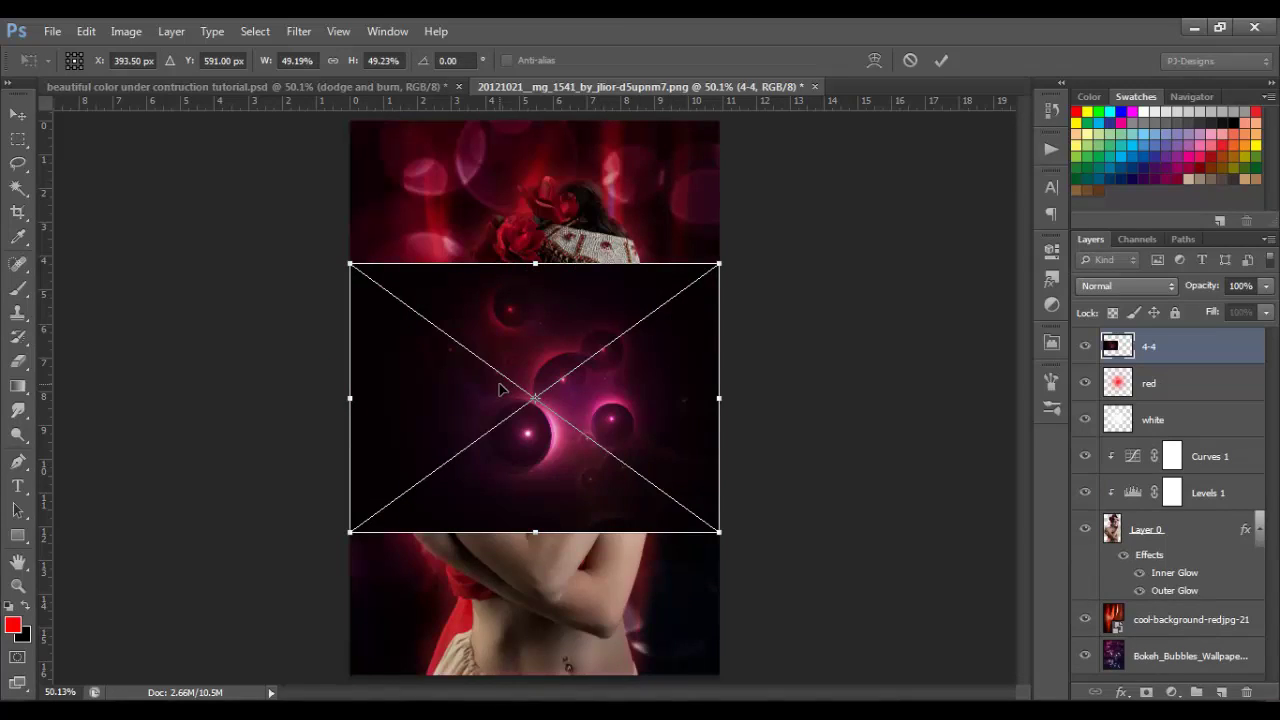
Rotate the placed 4-4 image 90° clockwise and stretch it to cover the whole canvas
{"action": "right_click", "coordinate": [501, 388]}
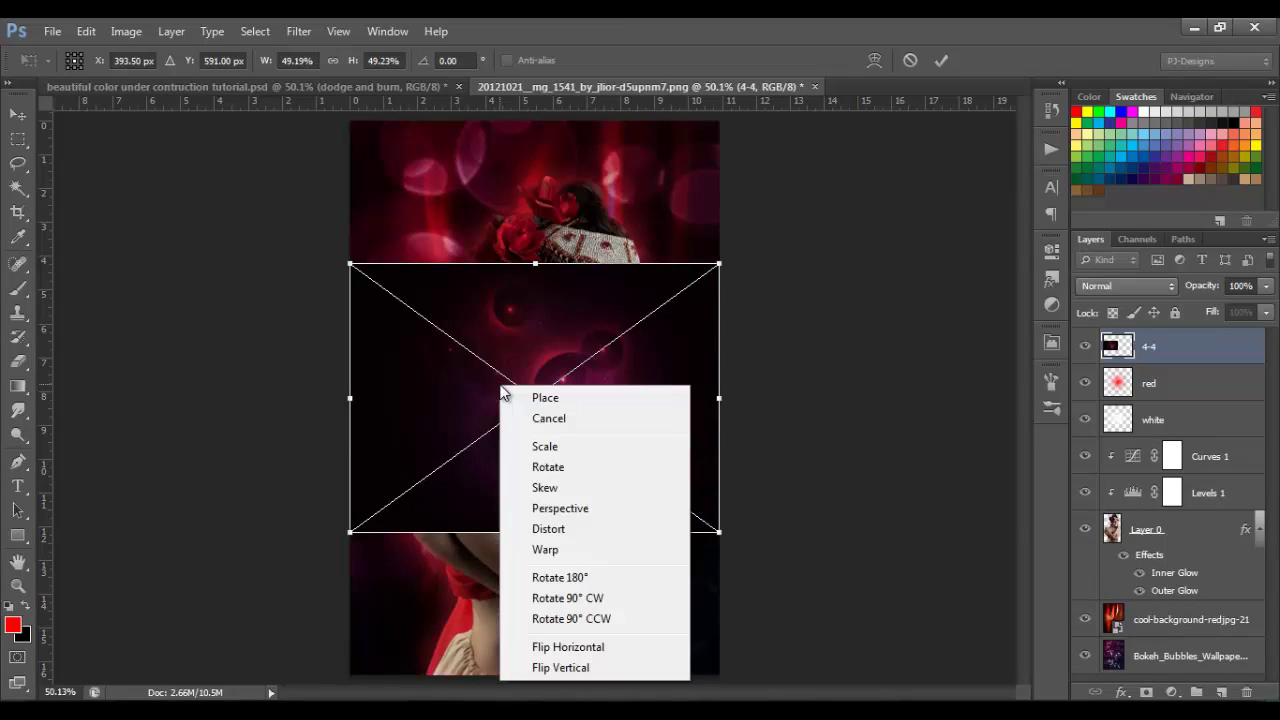
{"action": "left_click", "coordinate": [583, 599]}
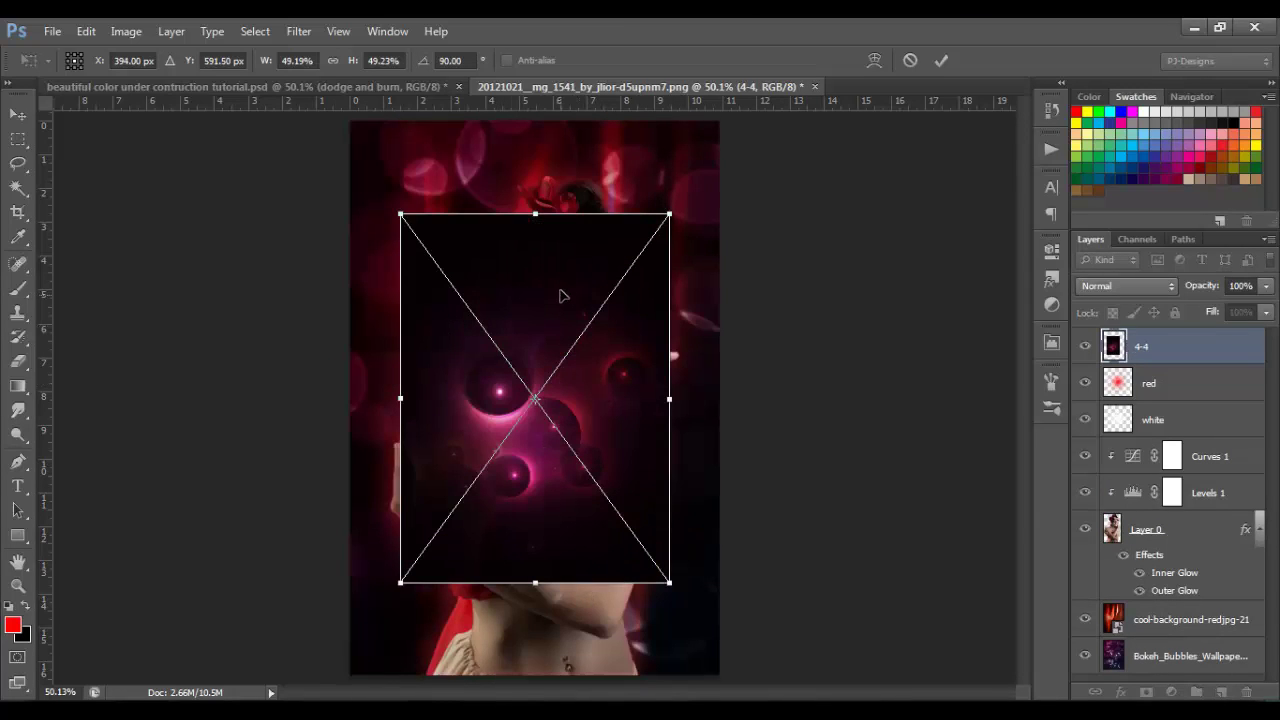
{"action": "left_click_drag", "start_coordinate": [400, 214], "coordinate": [351, 121]}
{"action": "left_click_drag", "start_coordinate": [667, 577], "coordinate": [720, 677]}
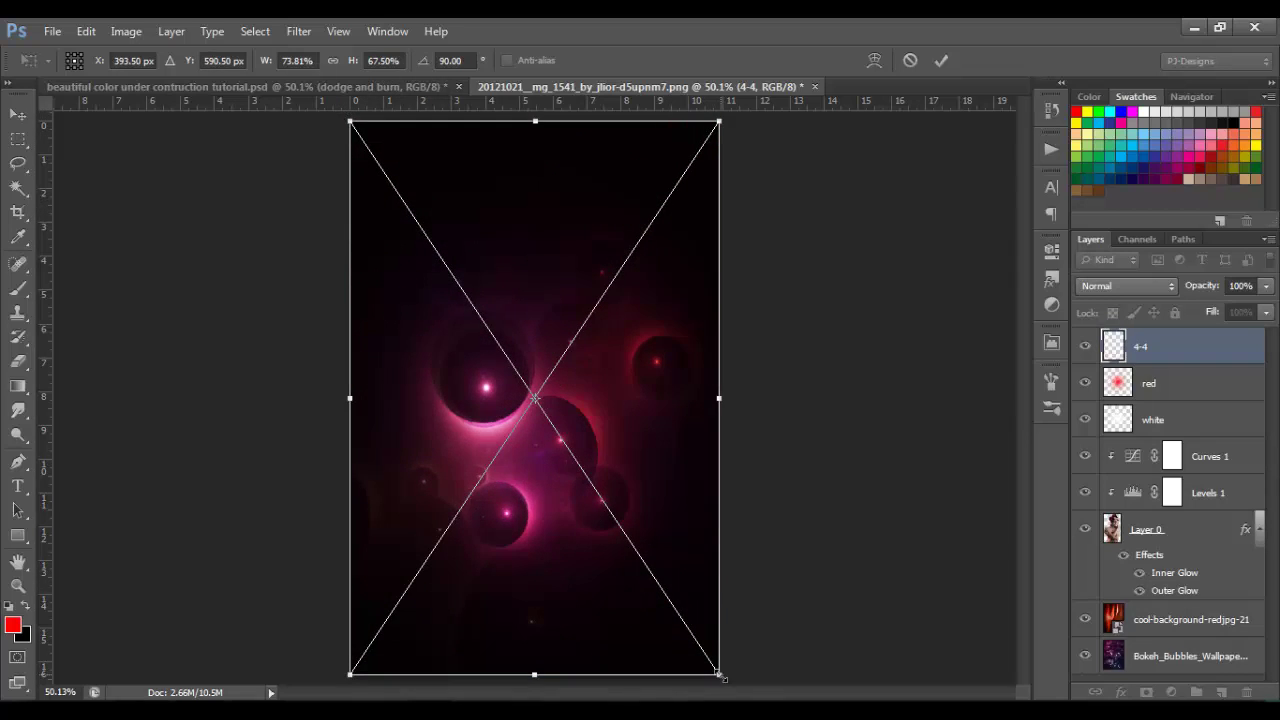
Set the 4-4 layer's blend mode to Color Dodge and commit its placement
{"action": "left_click", "coordinate": [1153, 293]}
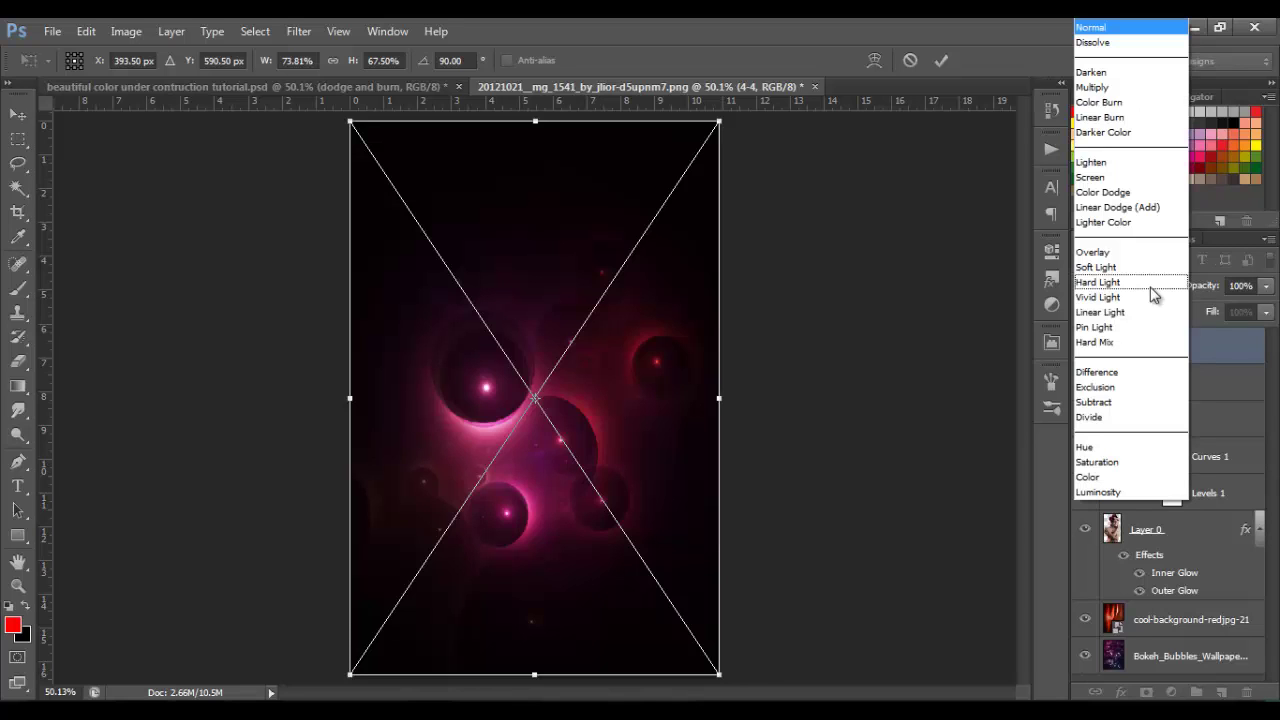
{"action": "left_click", "coordinate": [1133, 195]}
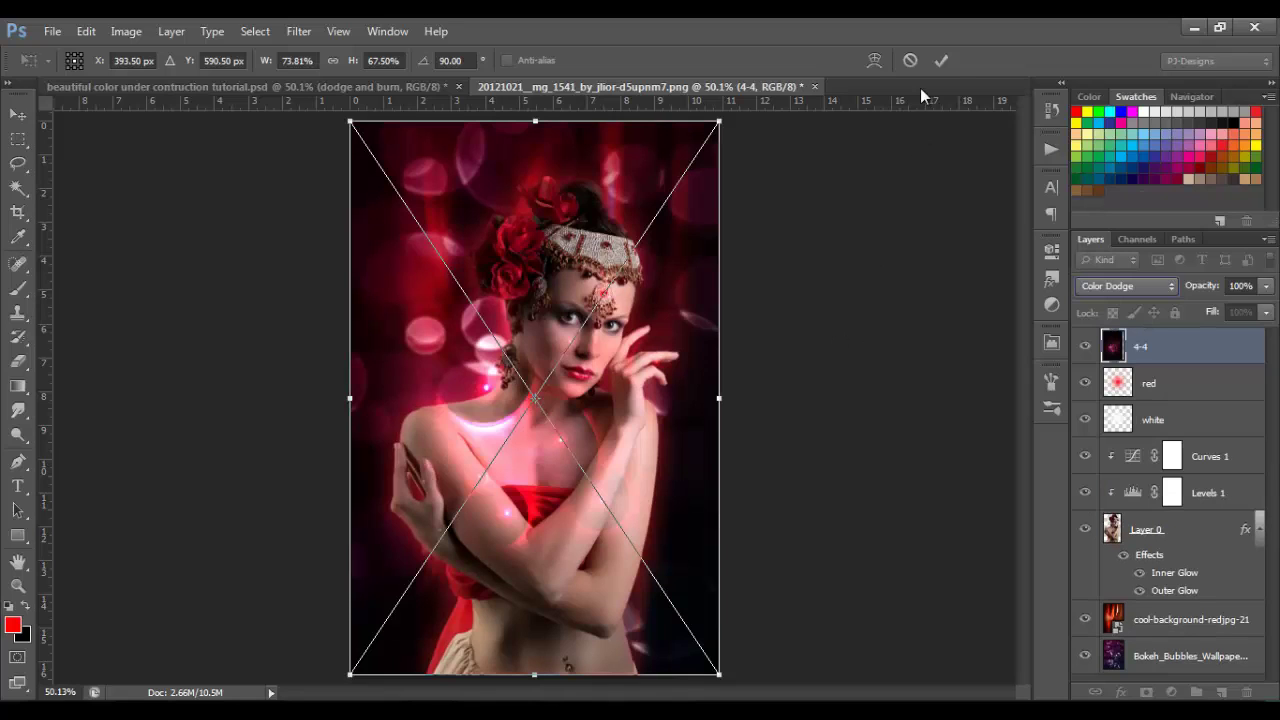
{"action": "left_click", "coordinate": [943, 60]}
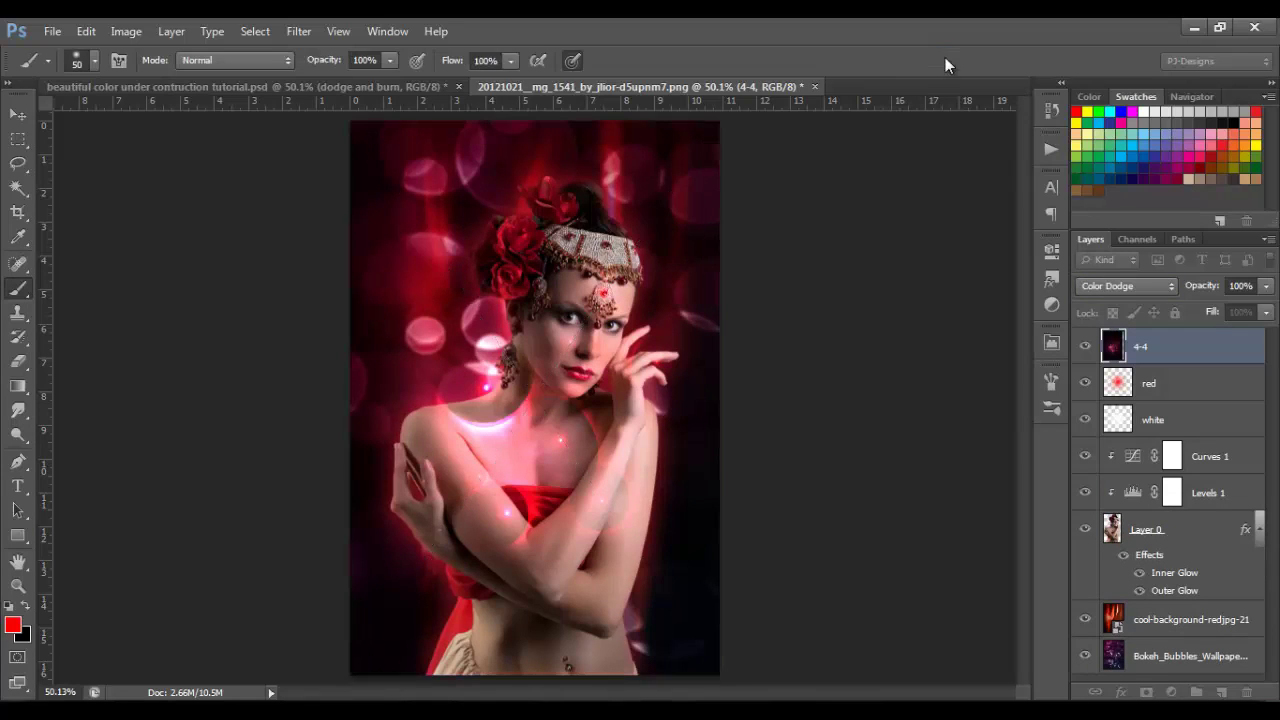
Add a new layer above 4-4, fill it with the red foreground colour and set its blend mode to Soft Light
{"action": "left_click", "coordinate": [1221, 692]}
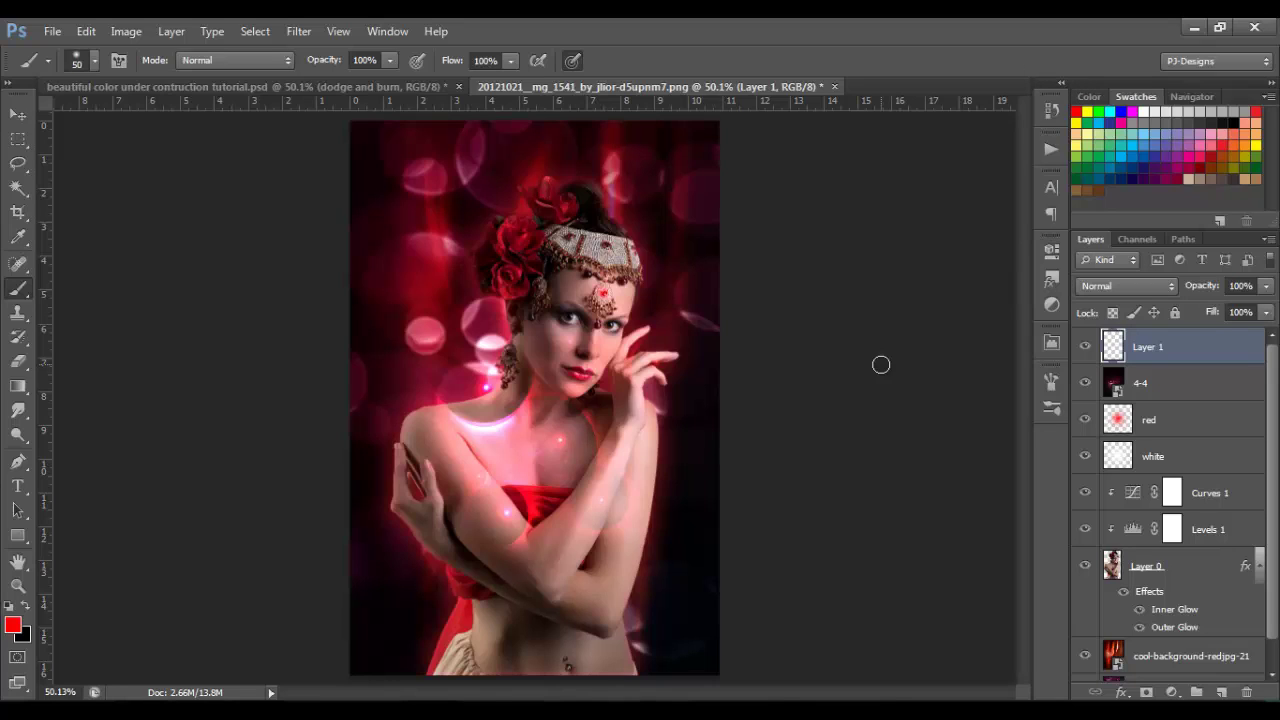
{"action": "key", "text": "alt+BackSpace"}
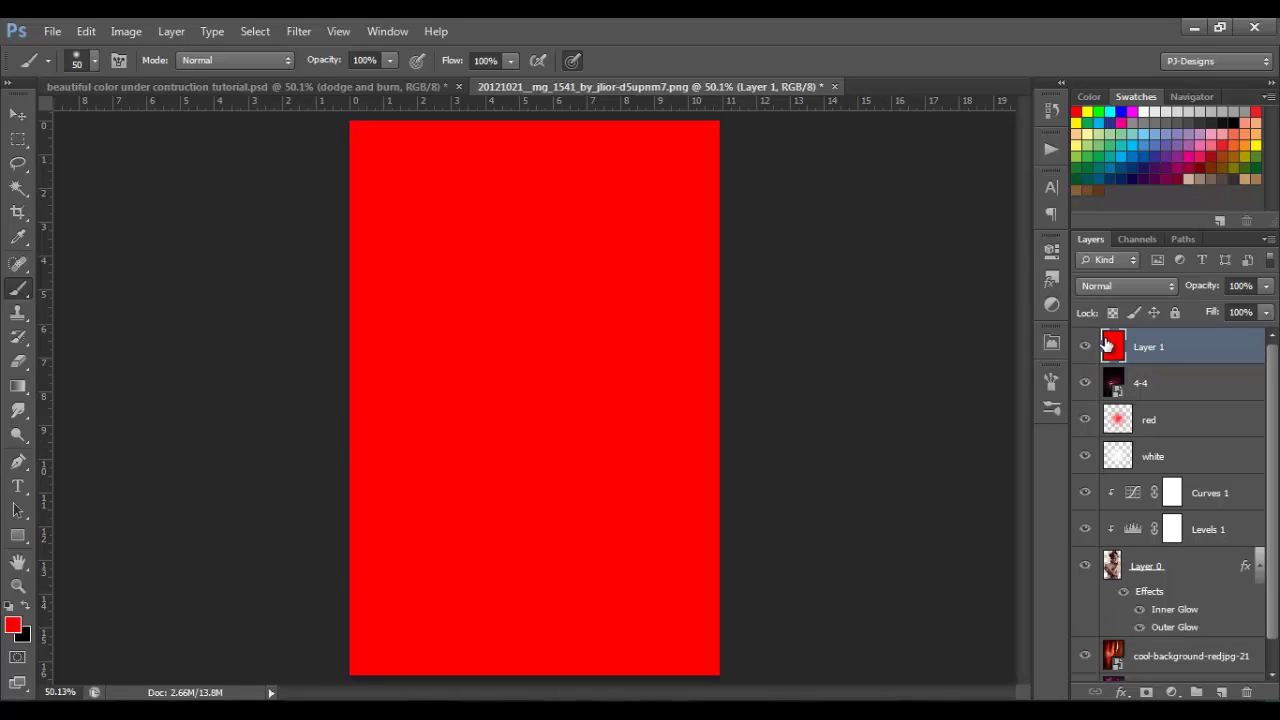
{"action": "left_click", "coordinate": [1132, 287]}
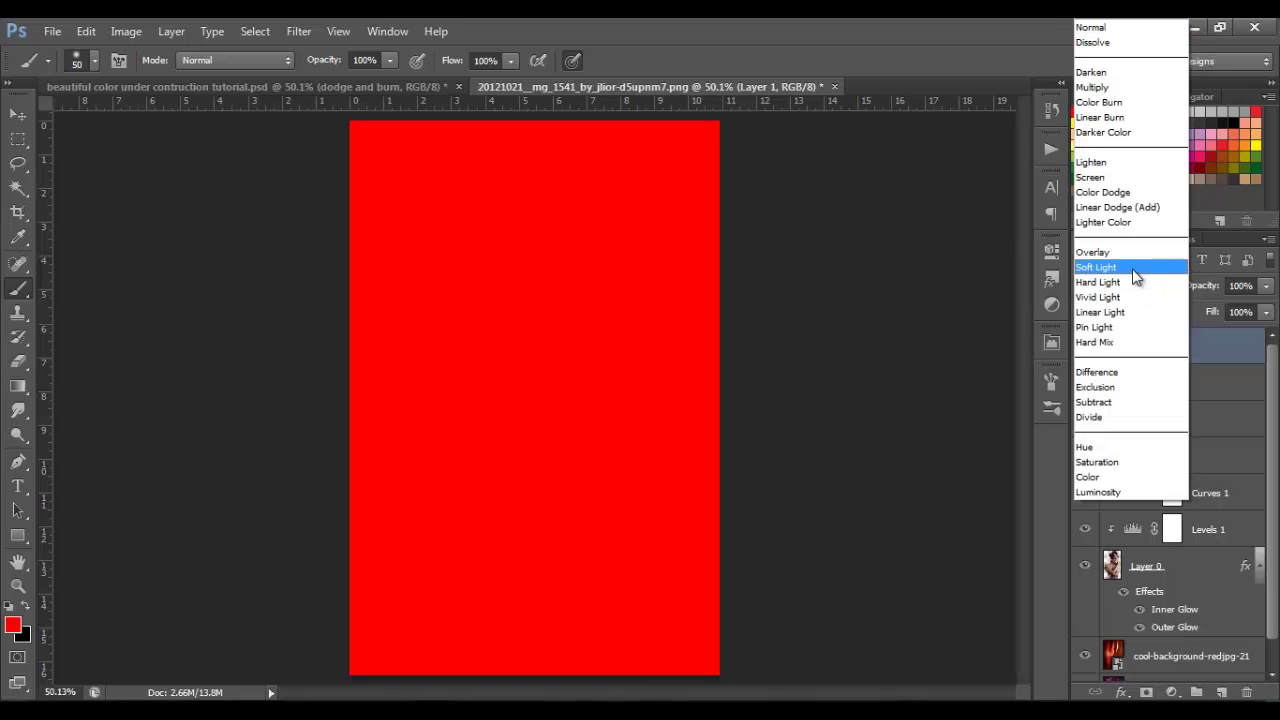
{"action": "left_click", "coordinate": [1132, 268]}
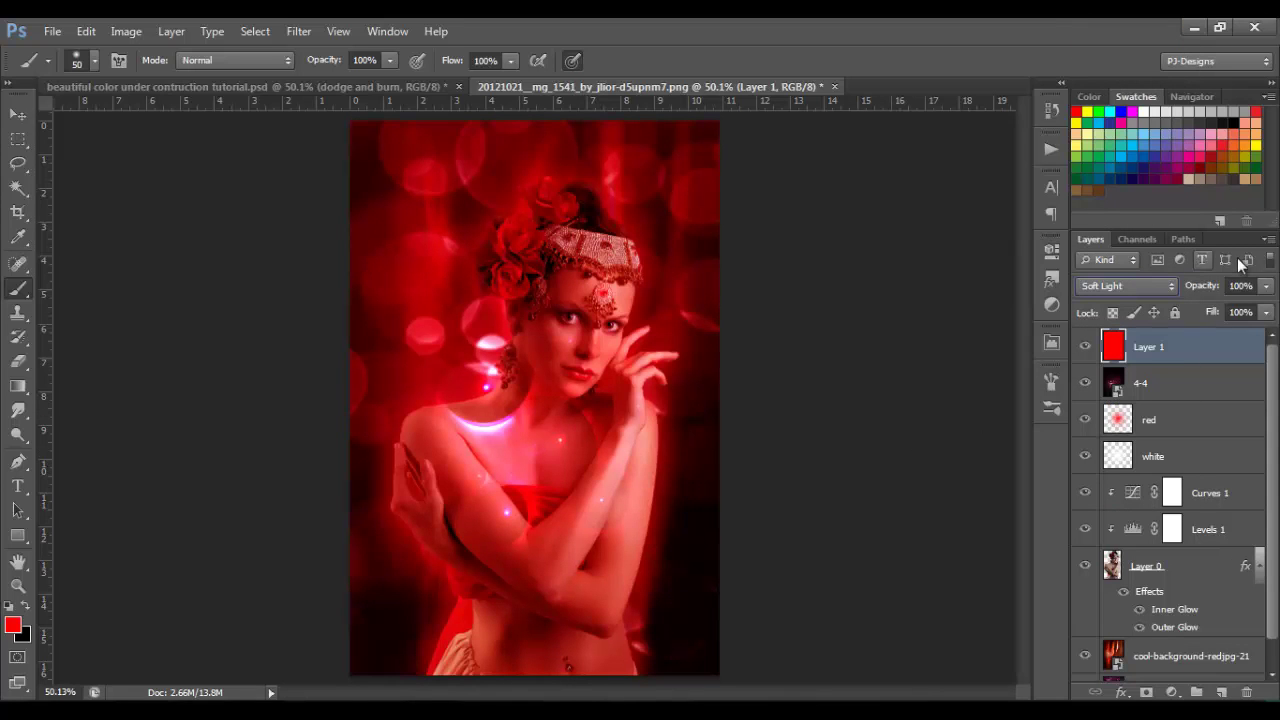
Lower the red fill layer's opacity to 15% and toggle its visibility to compare the effect
{"action": "left_click", "coordinate": [1266, 286]}
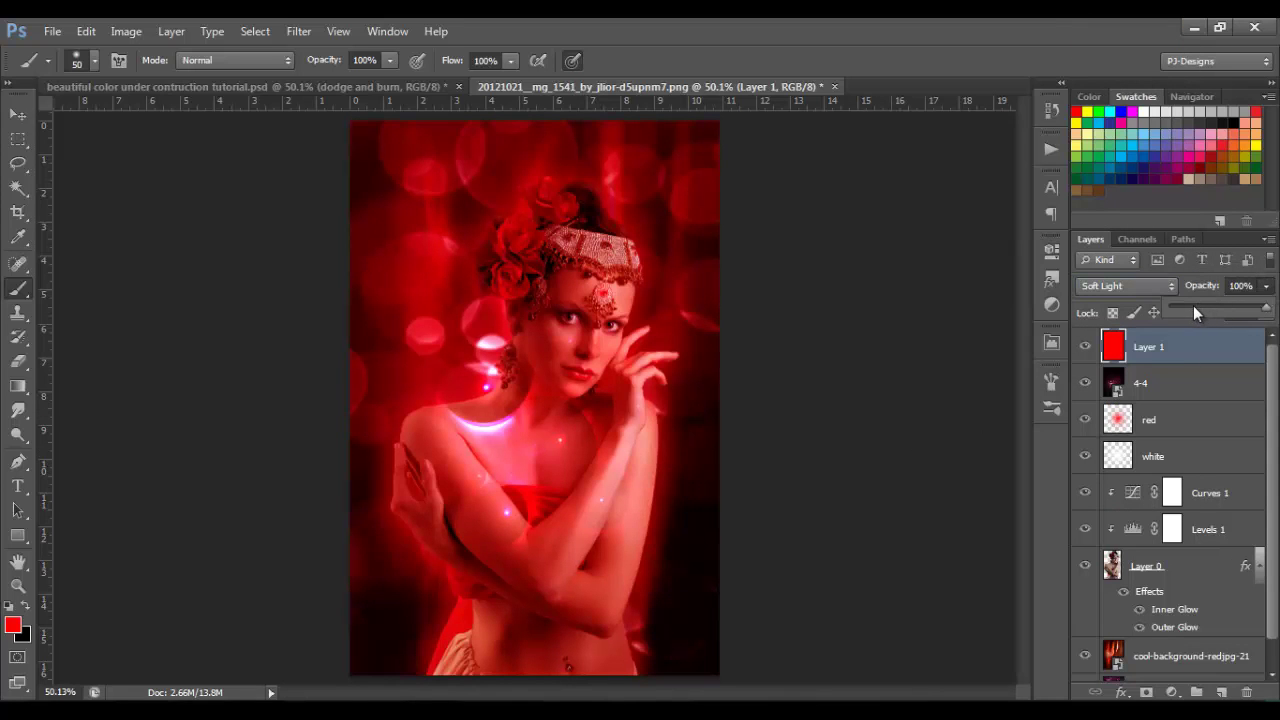
{"action": "left_click_drag", "start_coordinate": [1193, 305], "coordinate": [1186, 308]}
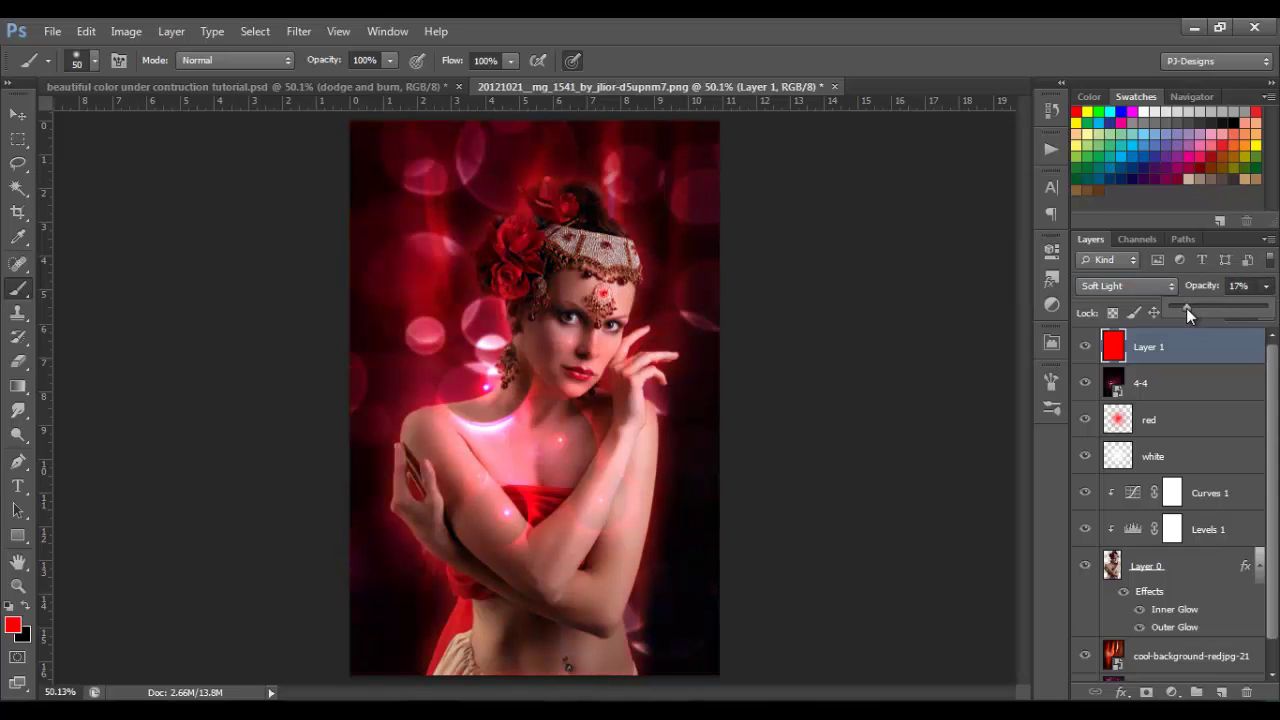
{"action": "left_click", "coordinate": [1088, 349]}
{"action": "left_click", "coordinate": [1088, 350]}
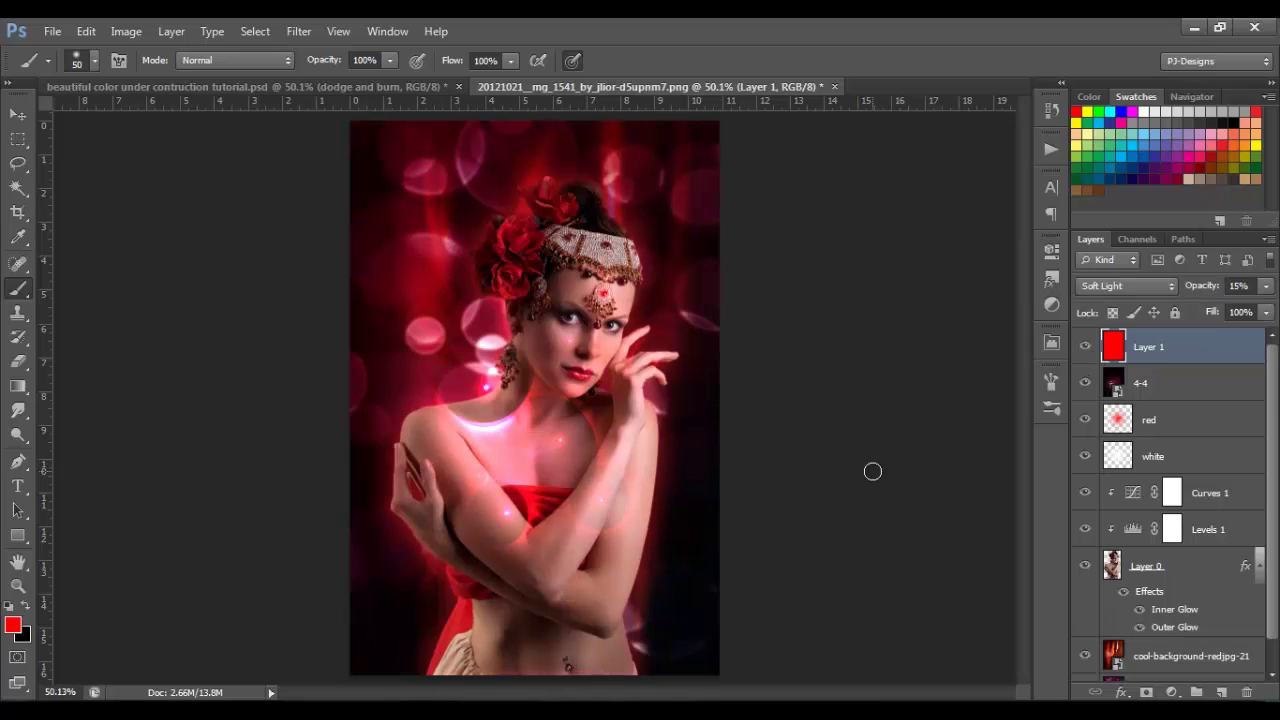
Stamp all visible layers into a new top layer and shift its midtones toward More Blue with Variations
{"action": "left_click", "coordinate": [20, 113]}
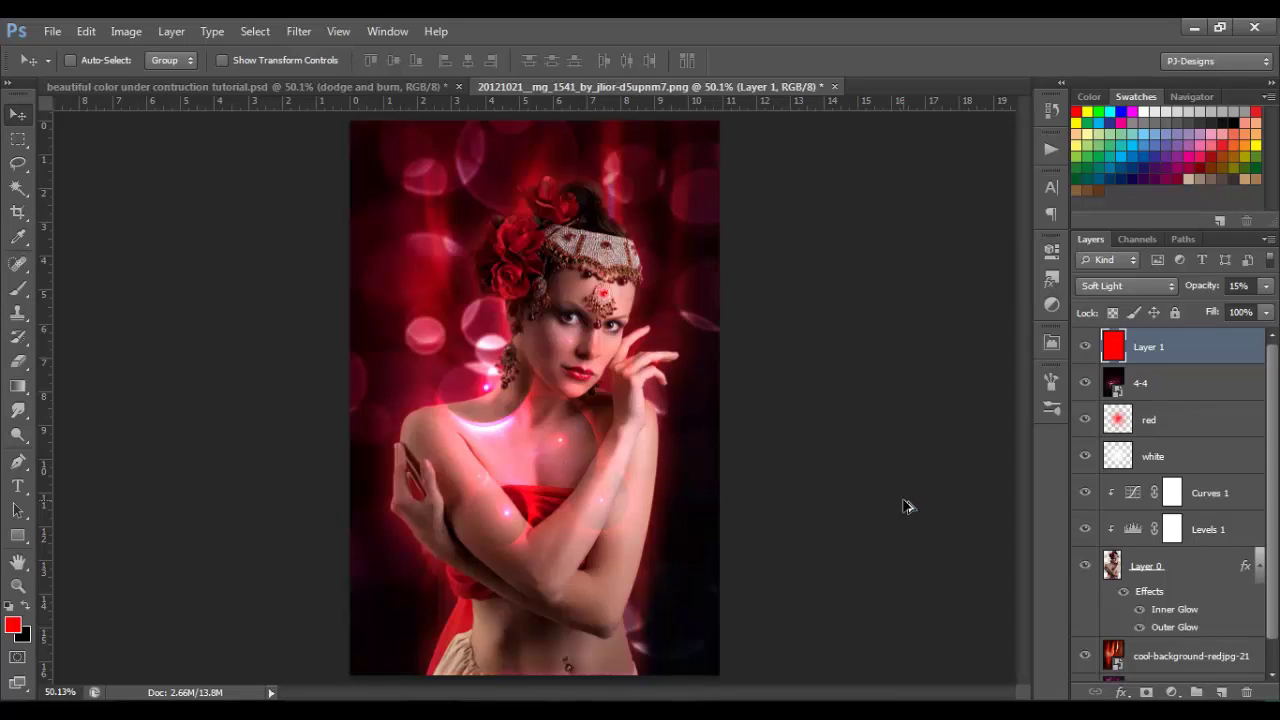
{"action": "key", "text": "ctrl+shift+alt+e"}
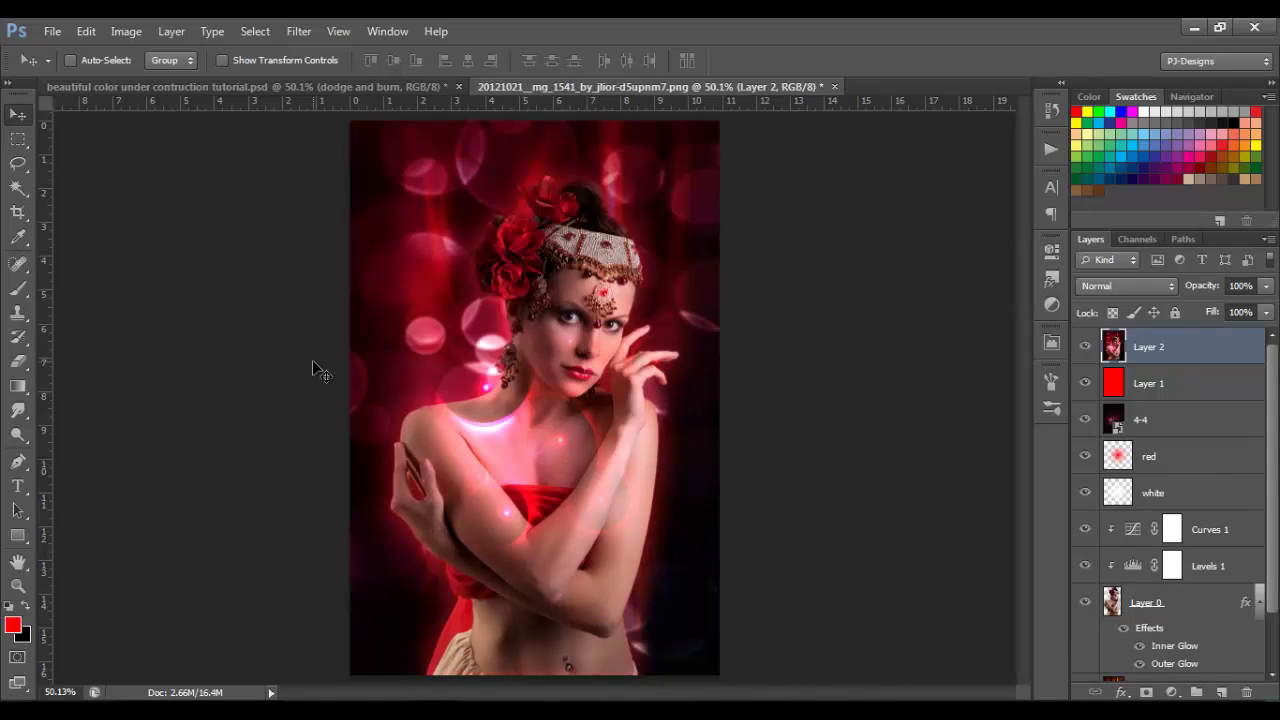
{"action": "left_click", "coordinate": [138, 32]}
{"action": "mouse_move", "coordinate": [145, 79]}
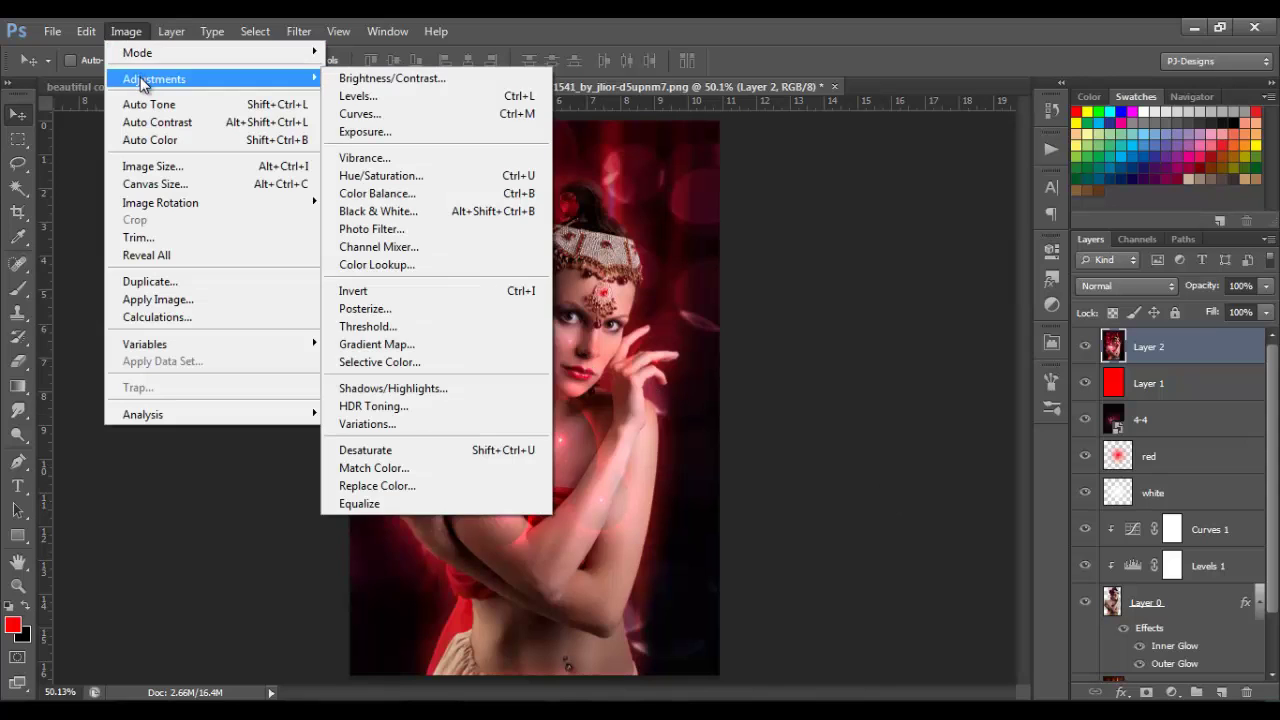
{"action": "left_click", "coordinate": [422, 428]}
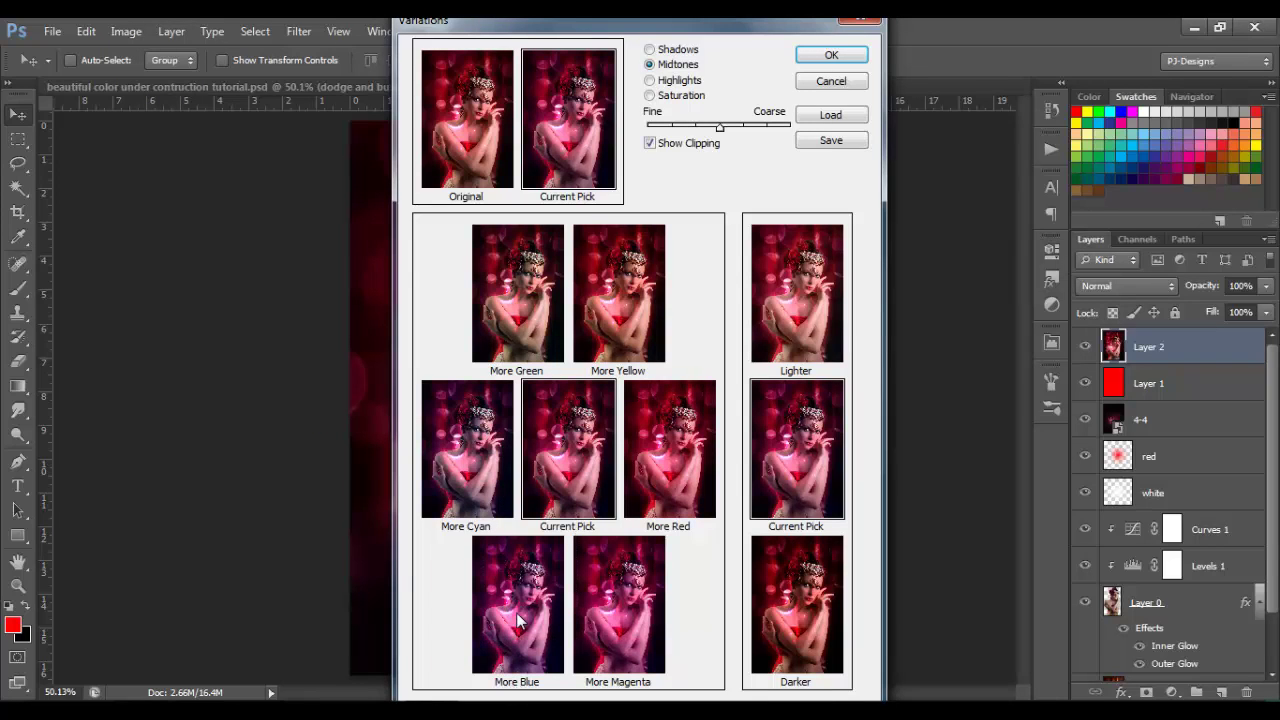
{"action": "left_click", "coordinate": [827, 56]}
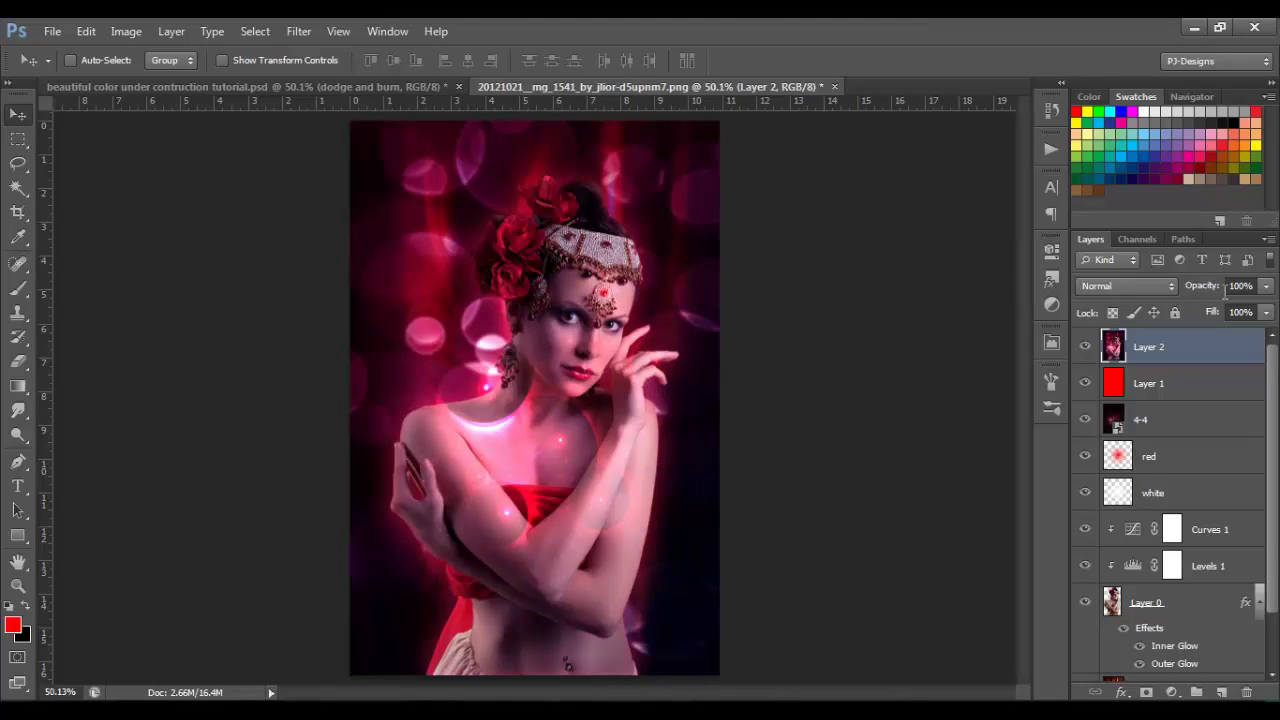
Reduce the opacity of the blue-shifted stamped layer to 51%
{"action": "left_click", "coordinate": [1266, 286]}
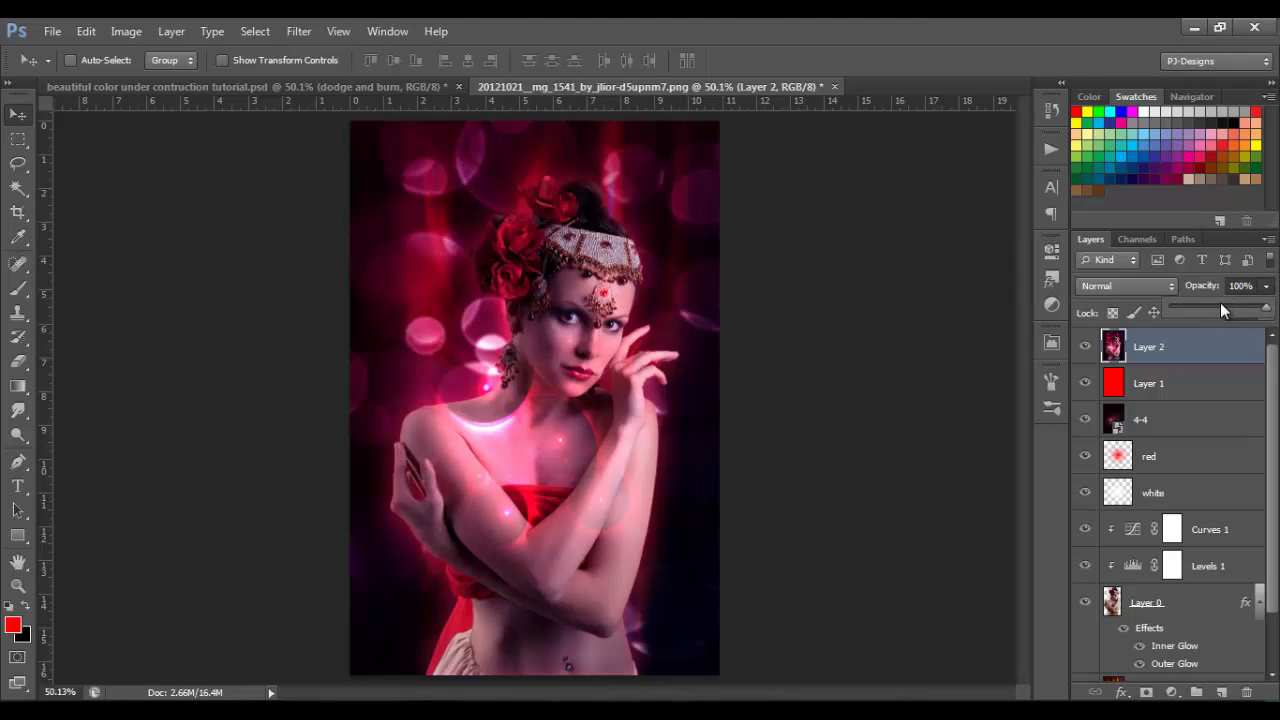
{"action": "left_click", "coordinate": [1220, 305]}
{"action": "left_click", "coordinate": [740, 542]}
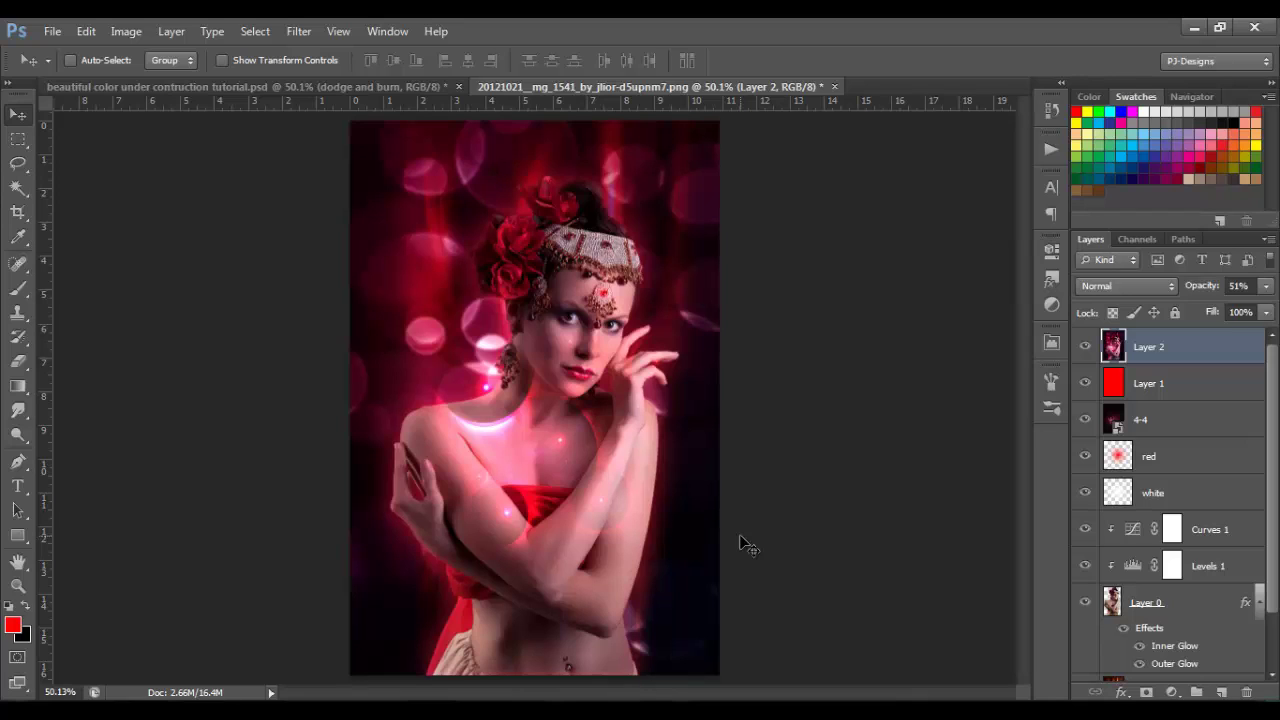
Stamp the visible layers into another new layer and add a Gradient Map adjustment above it with the Russell's Rainbow preset
{"action": "key", "text": "ctrl+alt+shift+e"}
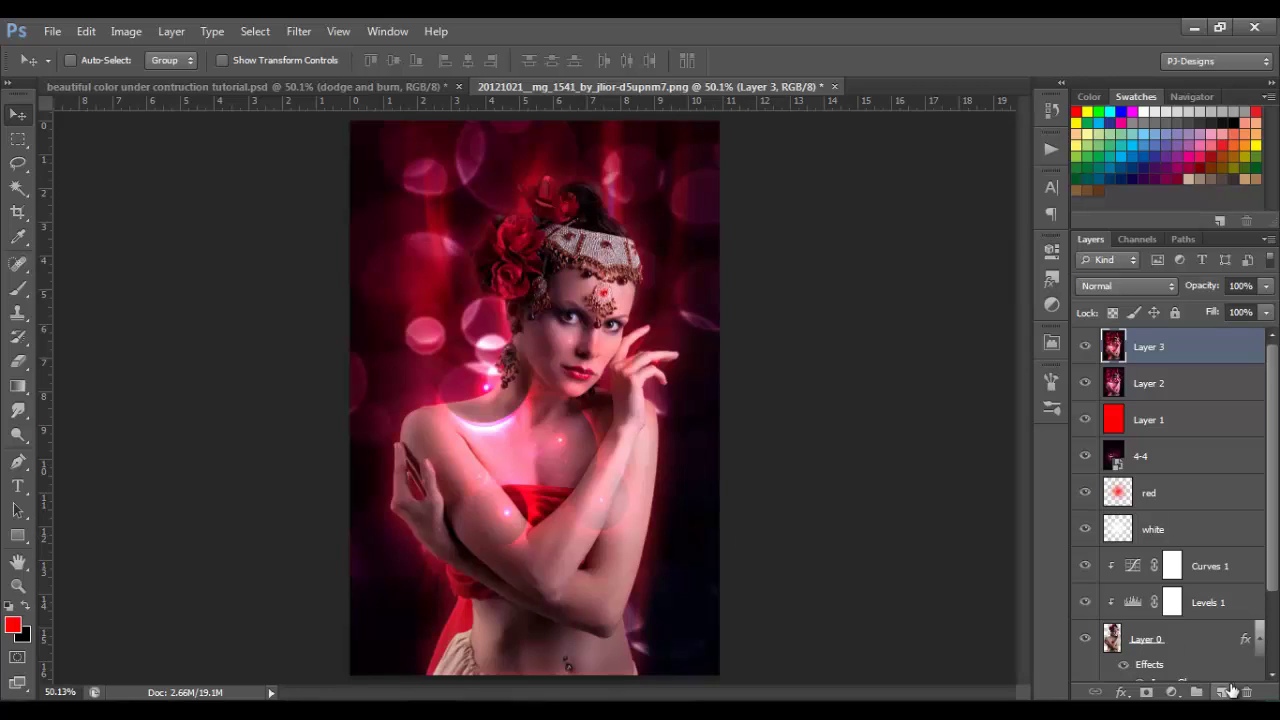
{"action": "left_click", "coordinate": [1174, 693]}
{"action": "left_click", "coordinate": [1165, 657]}
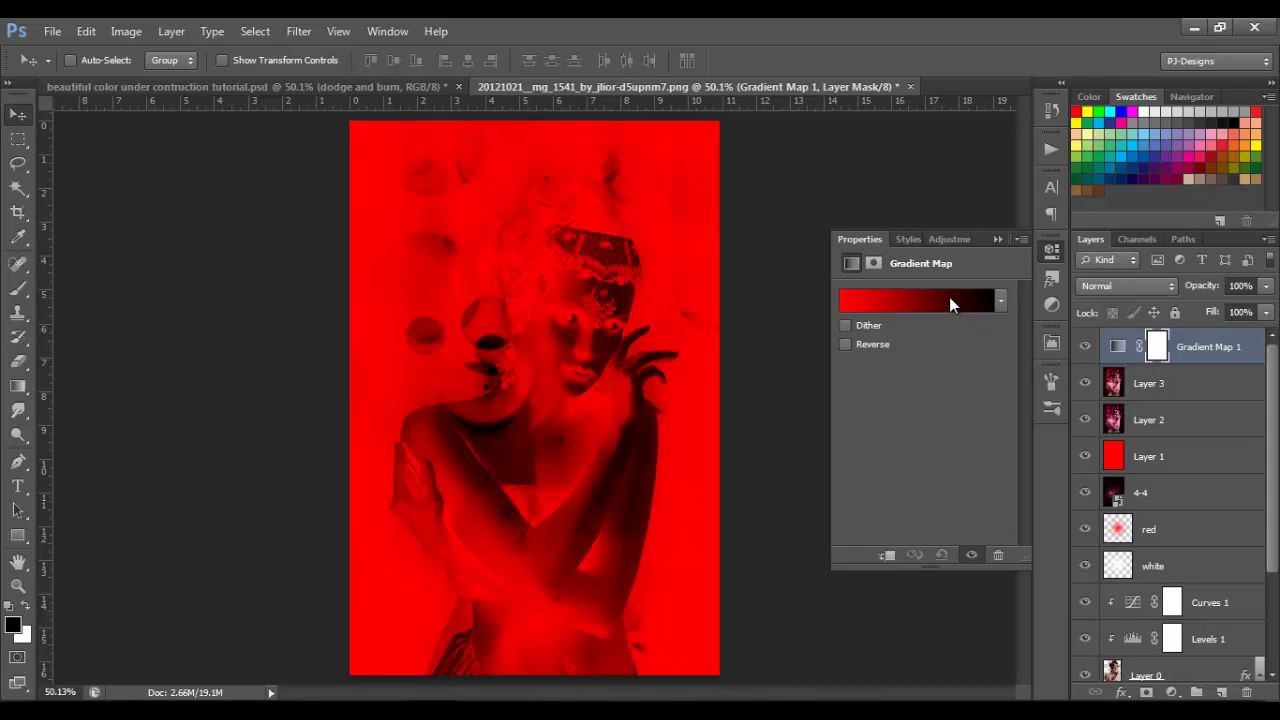
{"action": "left_click", "coordinate": [928, 316]}
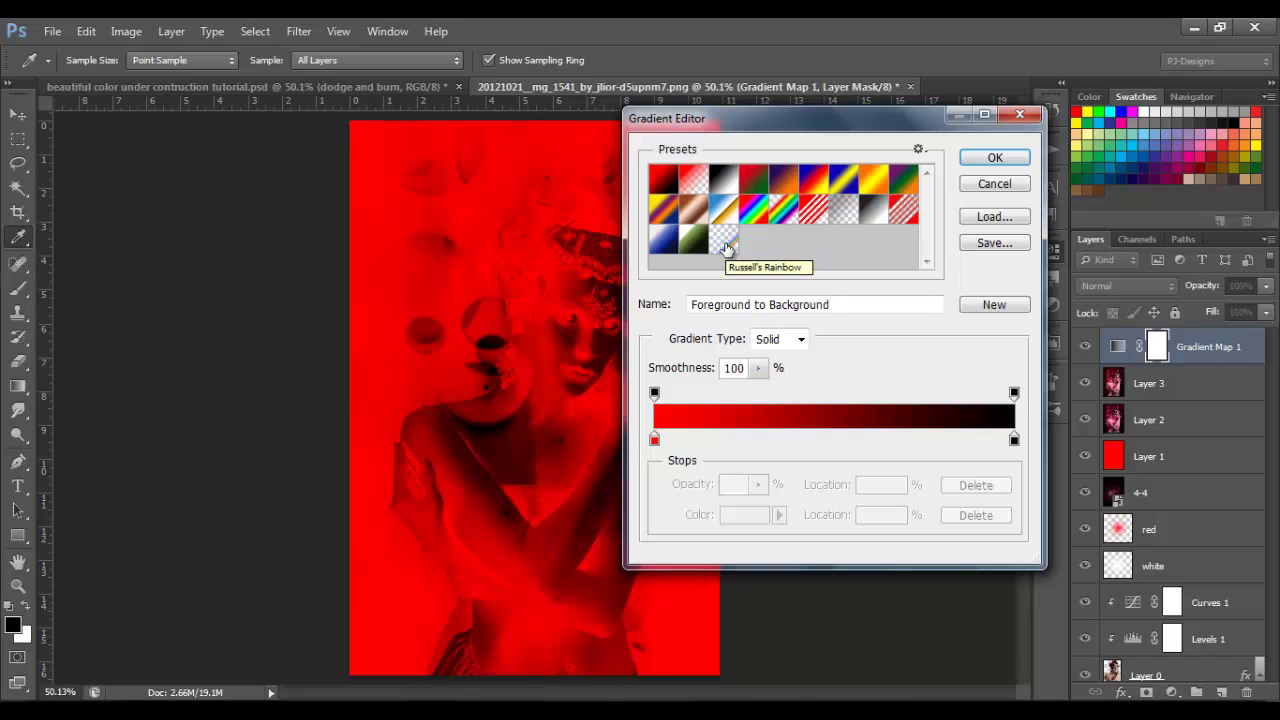
{"action": "left_click", "coordinate": [726, 248]}
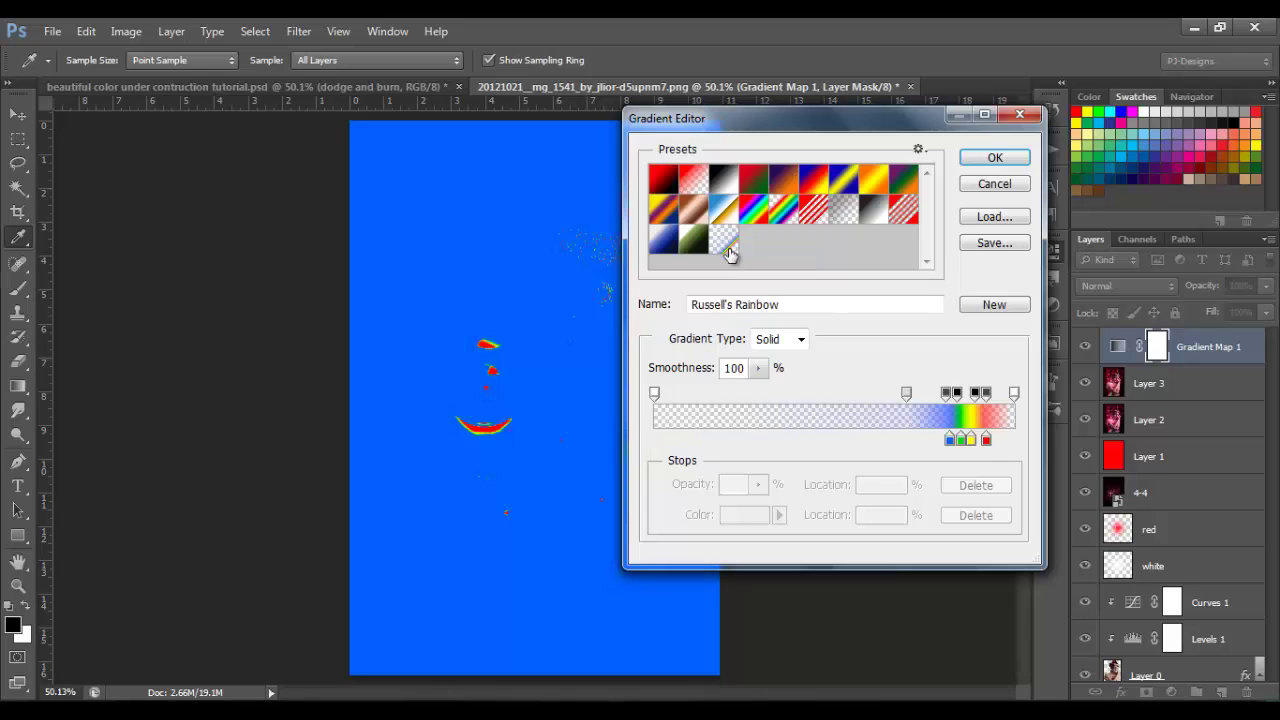
{"action": "left_click_drag", "start_coordinate": [728, 248], "coordinate": [925, 165]}
{"action": "left_click", "coordinate": [919, 150]}
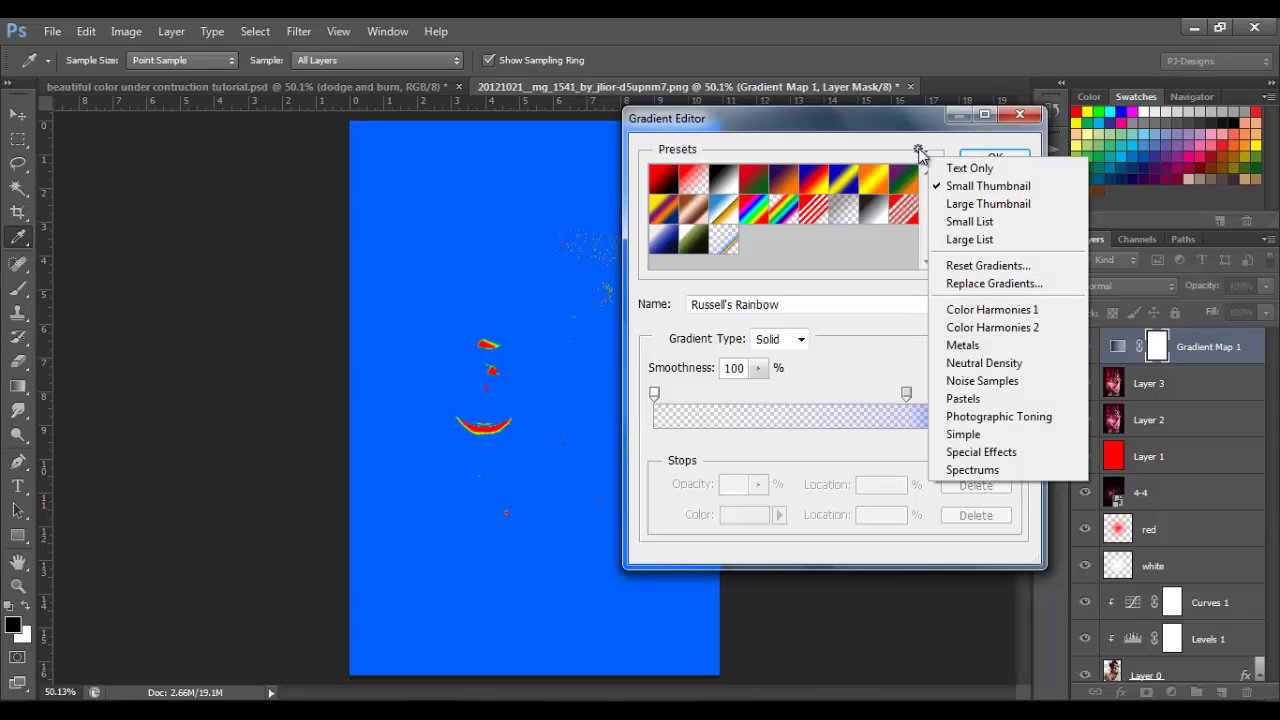
{"action": "left_click", "coordinate": [999, 416]}
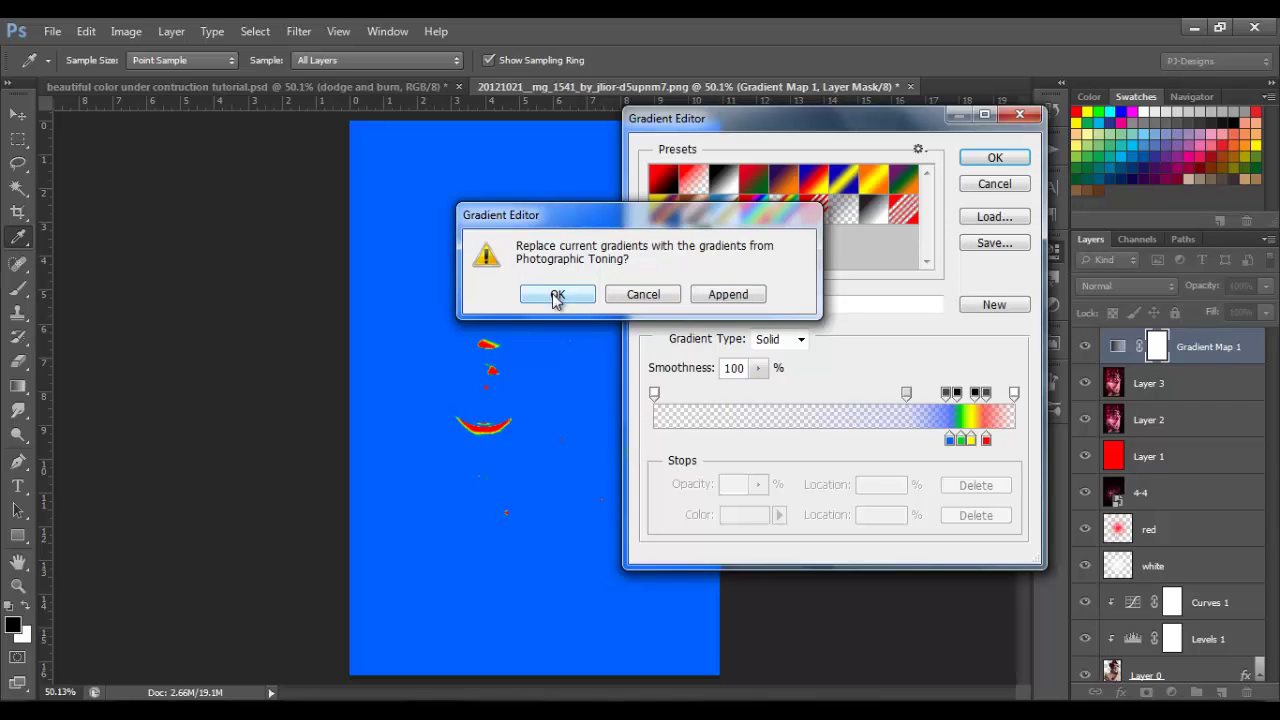
{"action": "left_click_drag", "start_coordinate": [675, 220], "coordinate": [766, 296]}
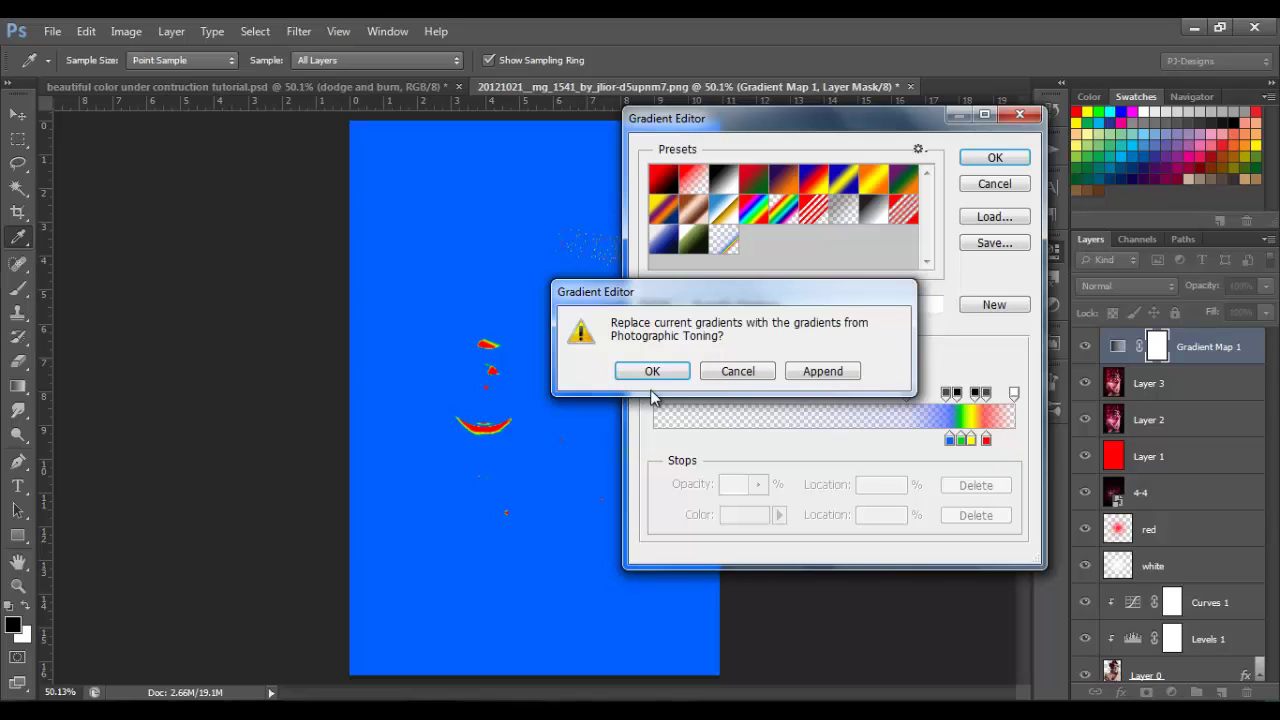
{"action": "left_click", "coordinate": [740, 372]}
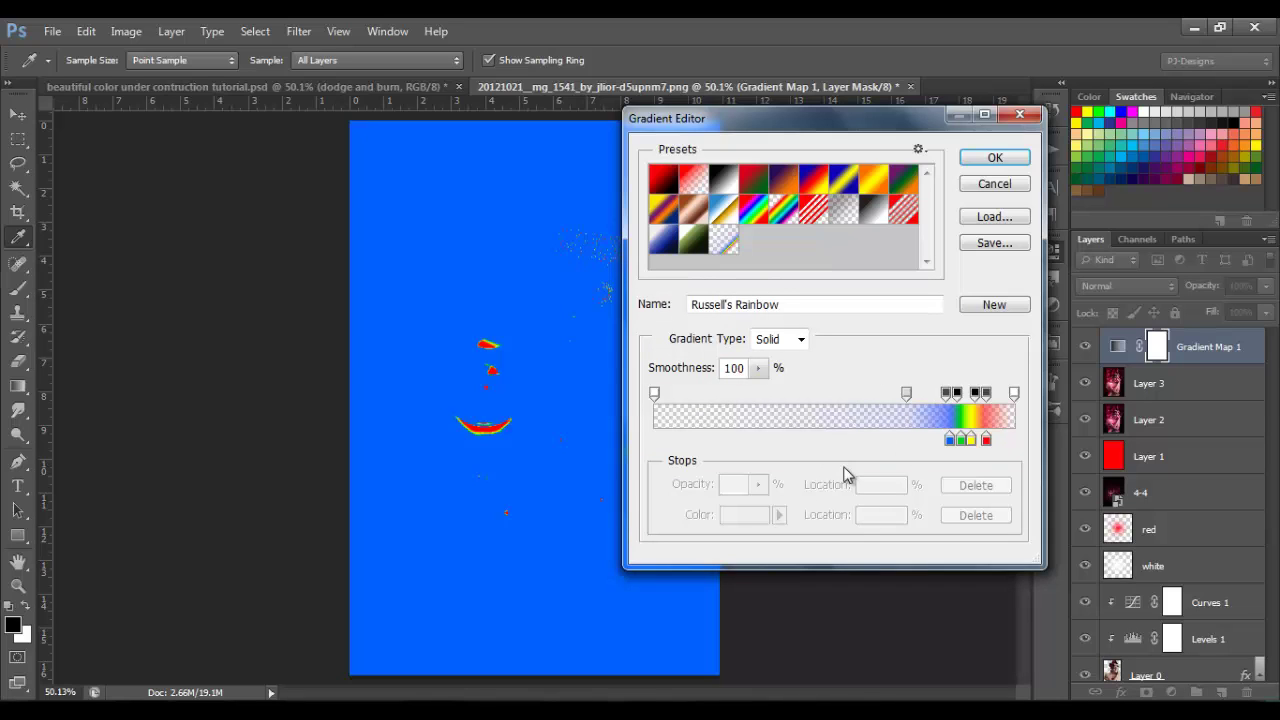
Accept the gradient, try Soft Light on the Gradient Map layer, and set its blend mode to Hue
{"action": "left_click", "coordinate": [995, 160]}
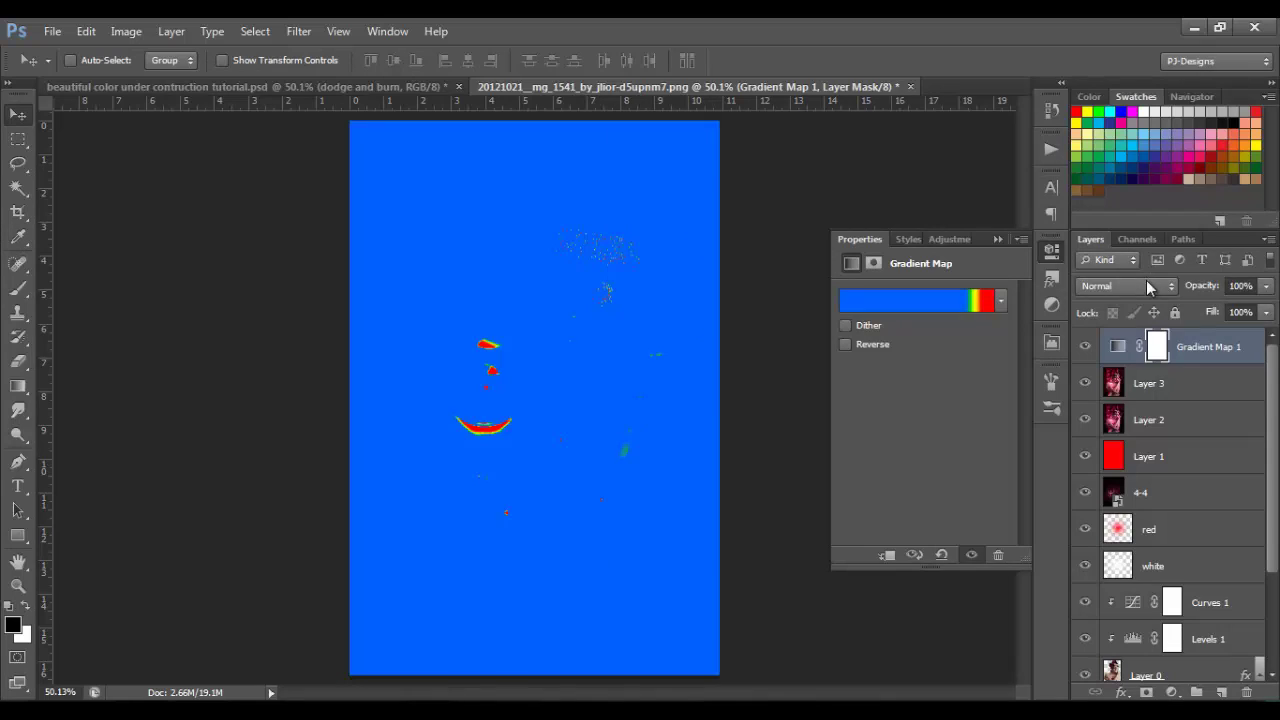
{"action": "left_click", "coordinate": [1146, 284]}
{"action": "left_click", "coordinate": [1132, 267]}
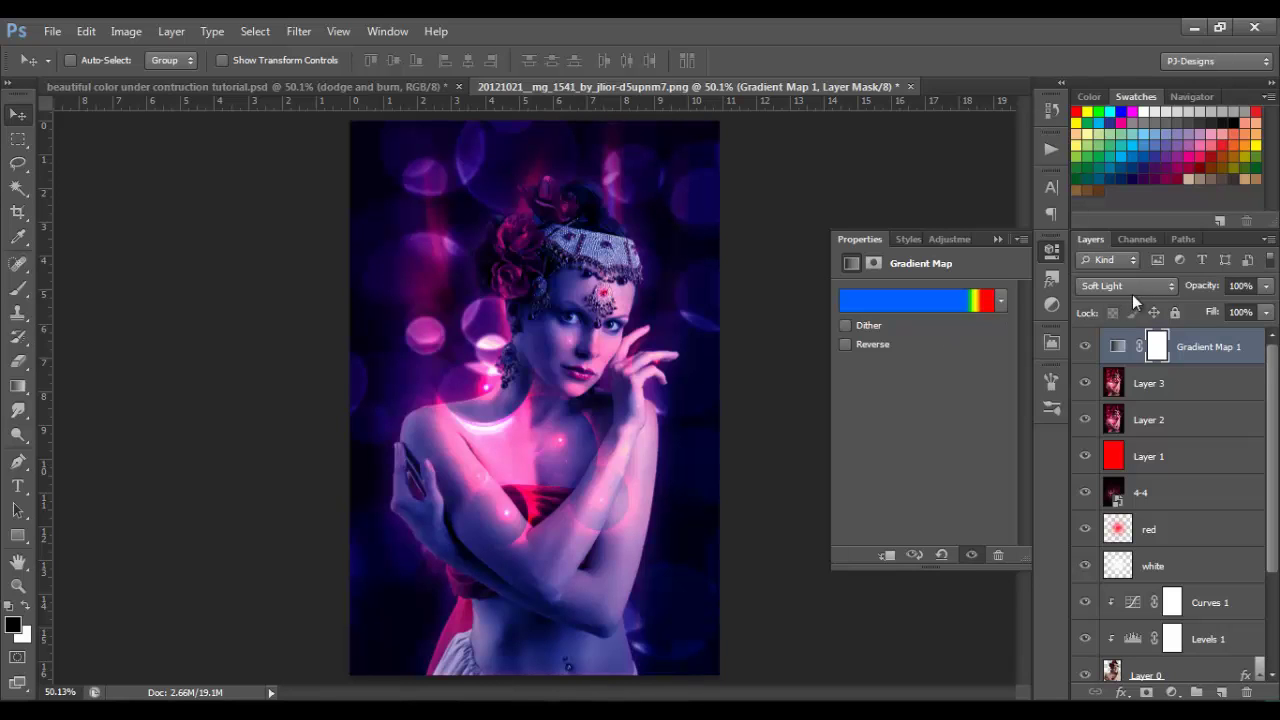
{"action": "left_click", "coordinate": [1162, 286]}
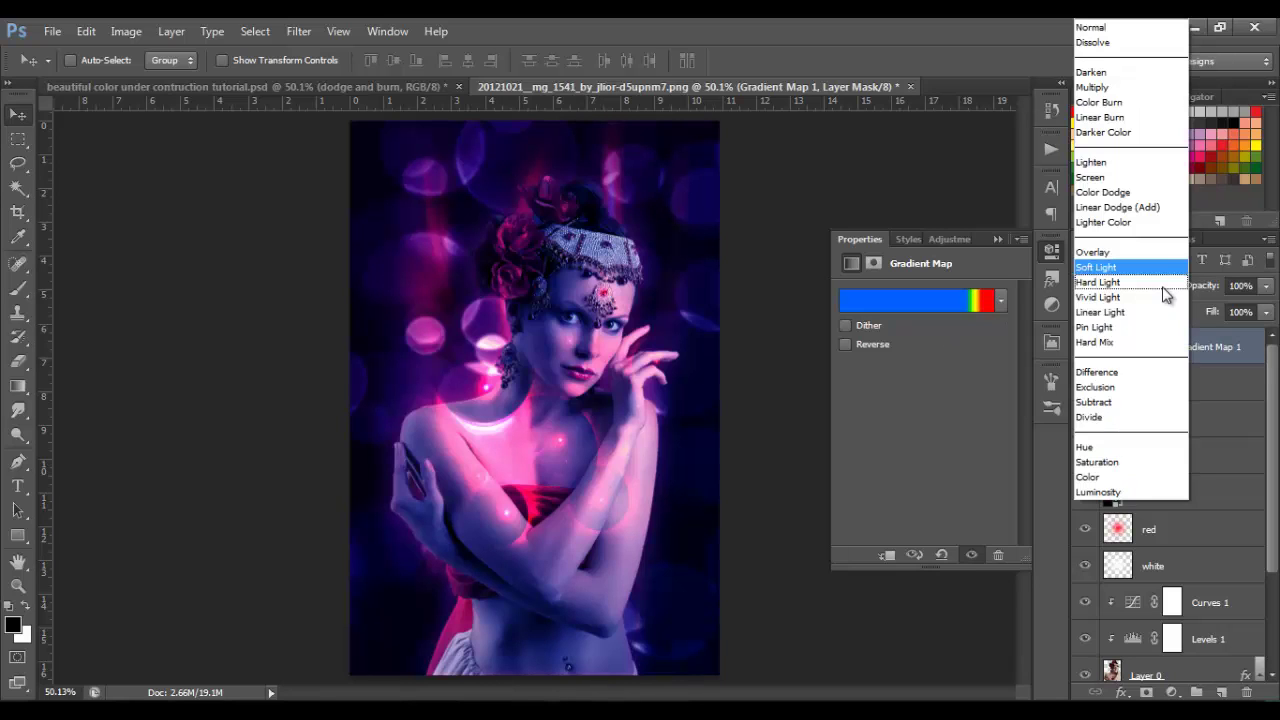
{"action": "left_click", "coordinate": [1095, 450]}
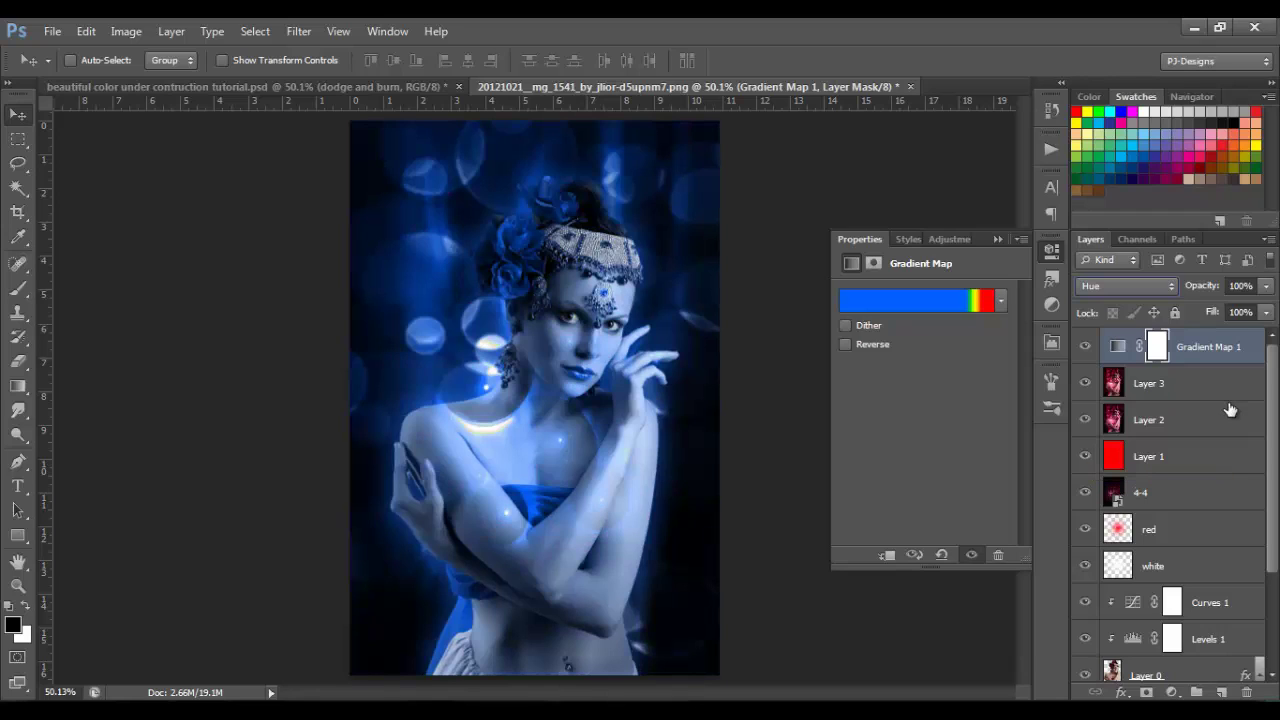
Lower the Gradient Map layer's opacity to 50% and collapse its properties
{"action": "left_click", "coordinate": [1266, 287]}
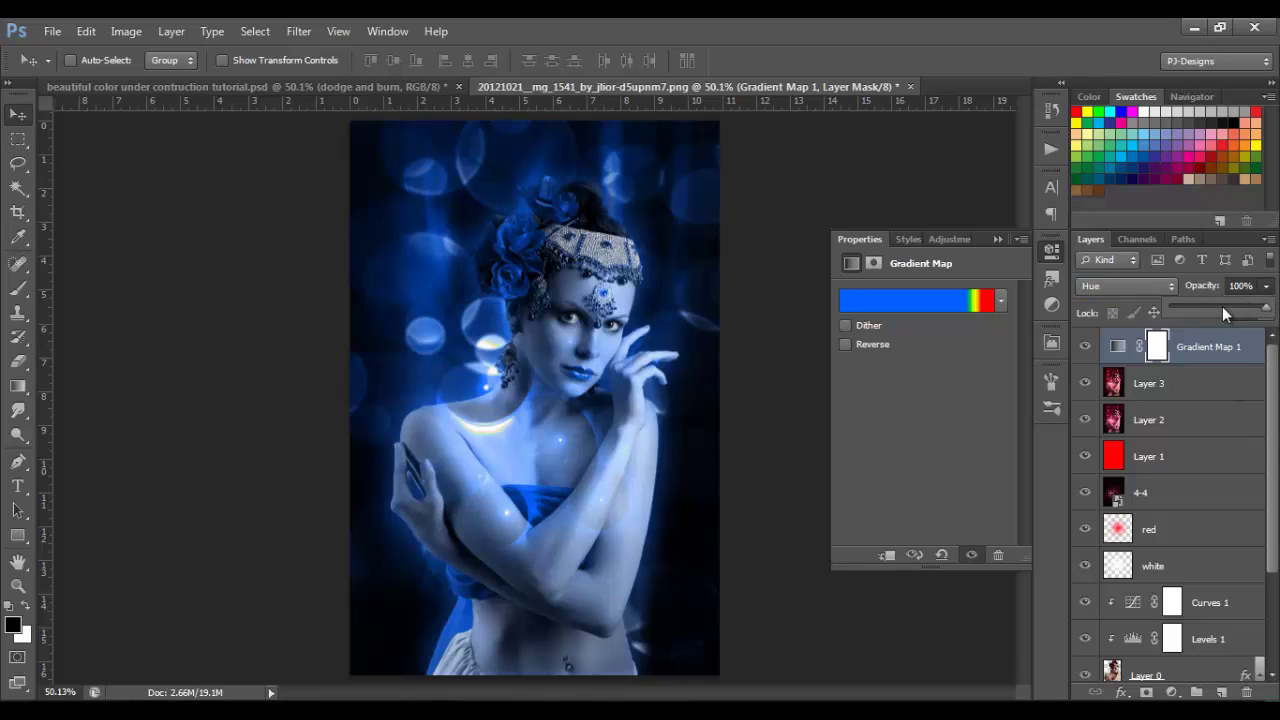
{"action": "left_click", "coordinate": [1222, 306]}
{"action": "left_click", "coordinate": [997, 239]}
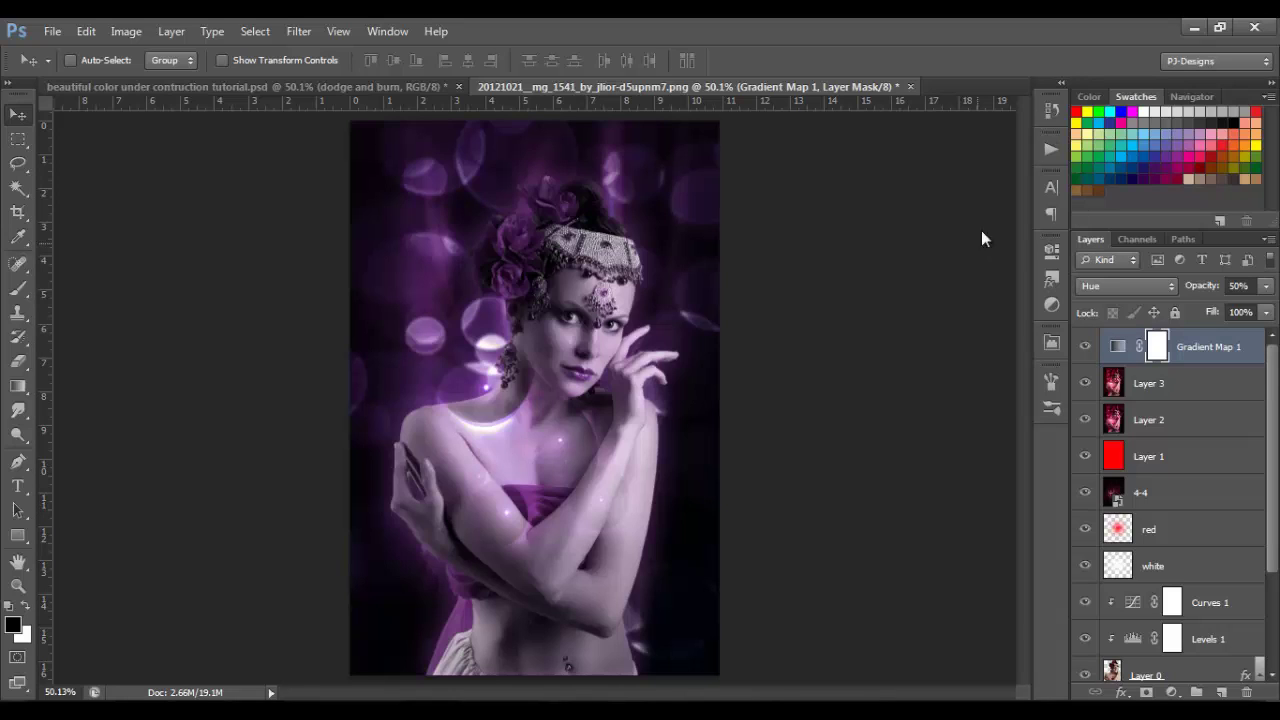
Play the recorded "dodge and burn" action to add a gray Soft Light layer above the Gradient Map
{"action": "left_click", "coordinate": [1053, 148]}
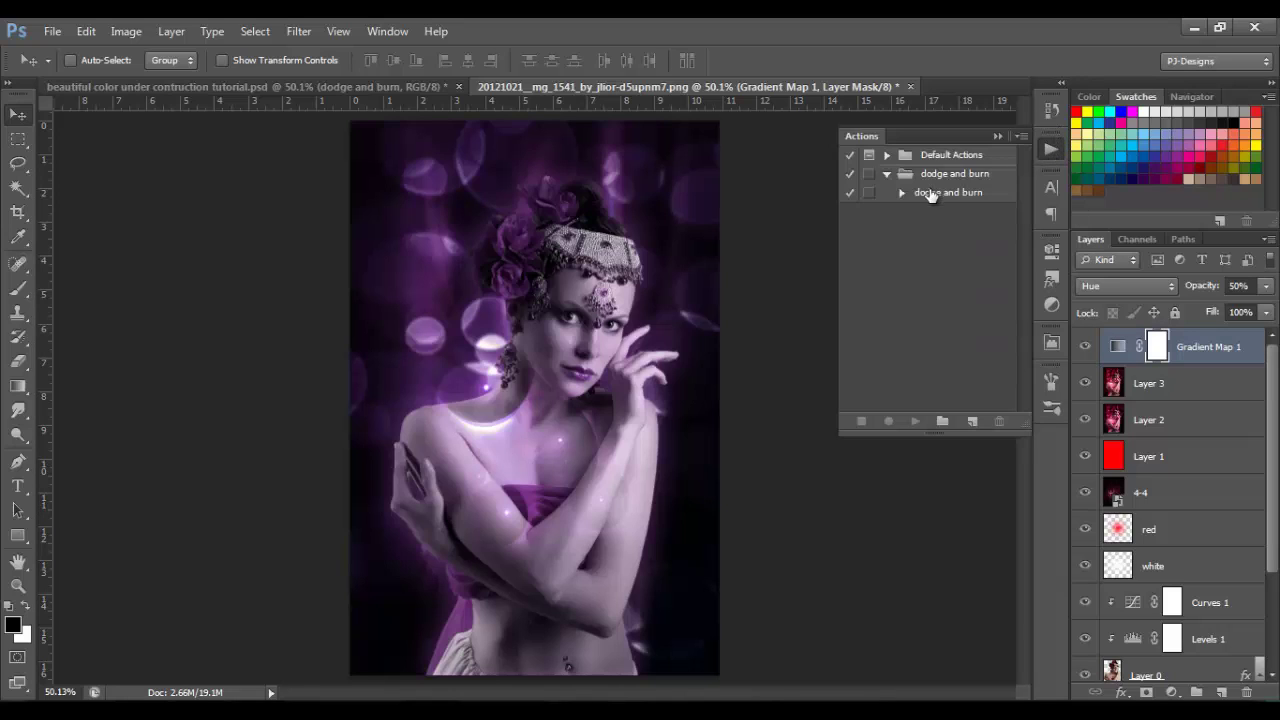
{"action": "left_click", "coordinate": [926, 195]}
{"action": "left_click", "coordinate": [915, 421]}
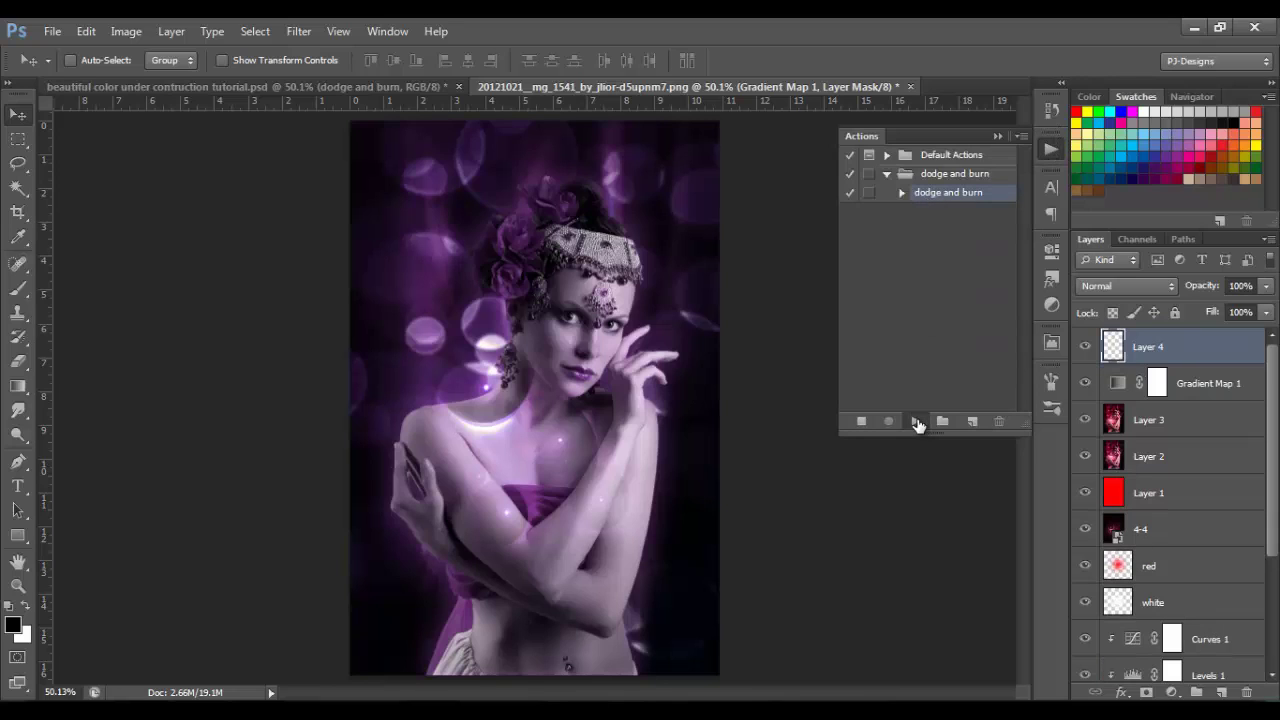
{"action": "left_click", "coordinate": [998, 134]}
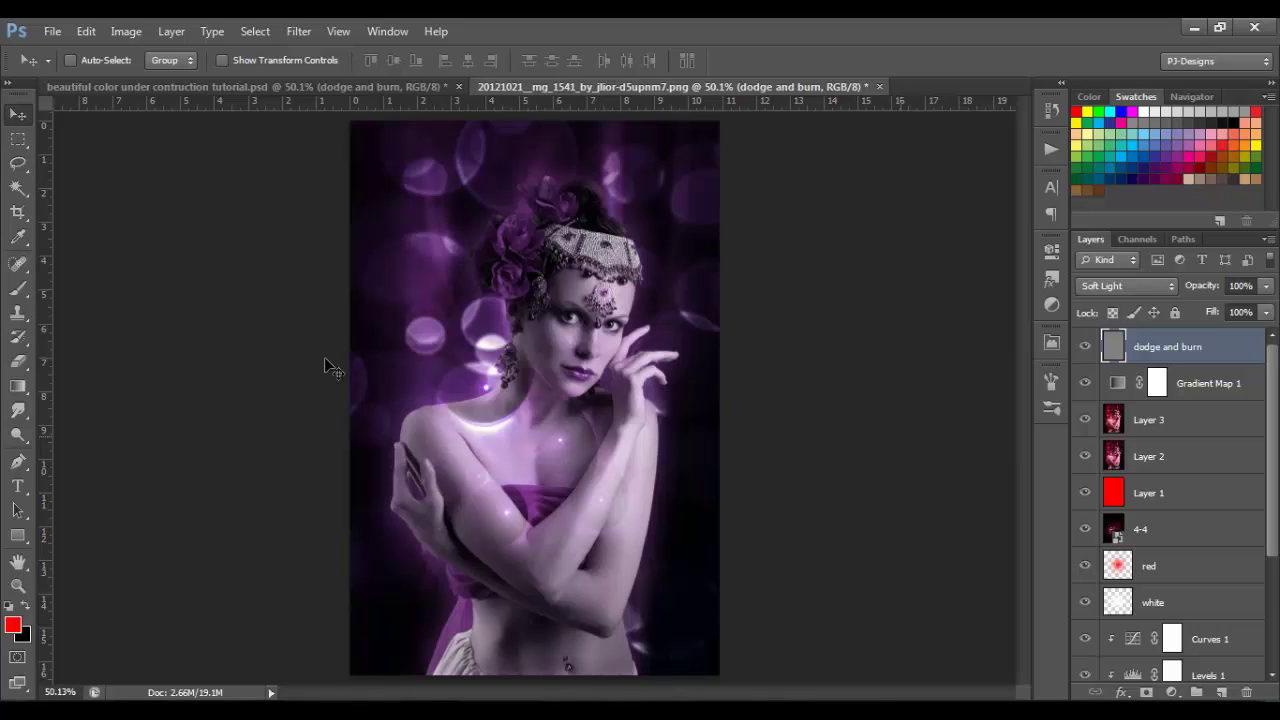
Brighten the petals of the lower roses on the dodge and burn layer using the Dodge tool with a 5 px brush
{"action": "left_click", "coordinate": [18, 434]}
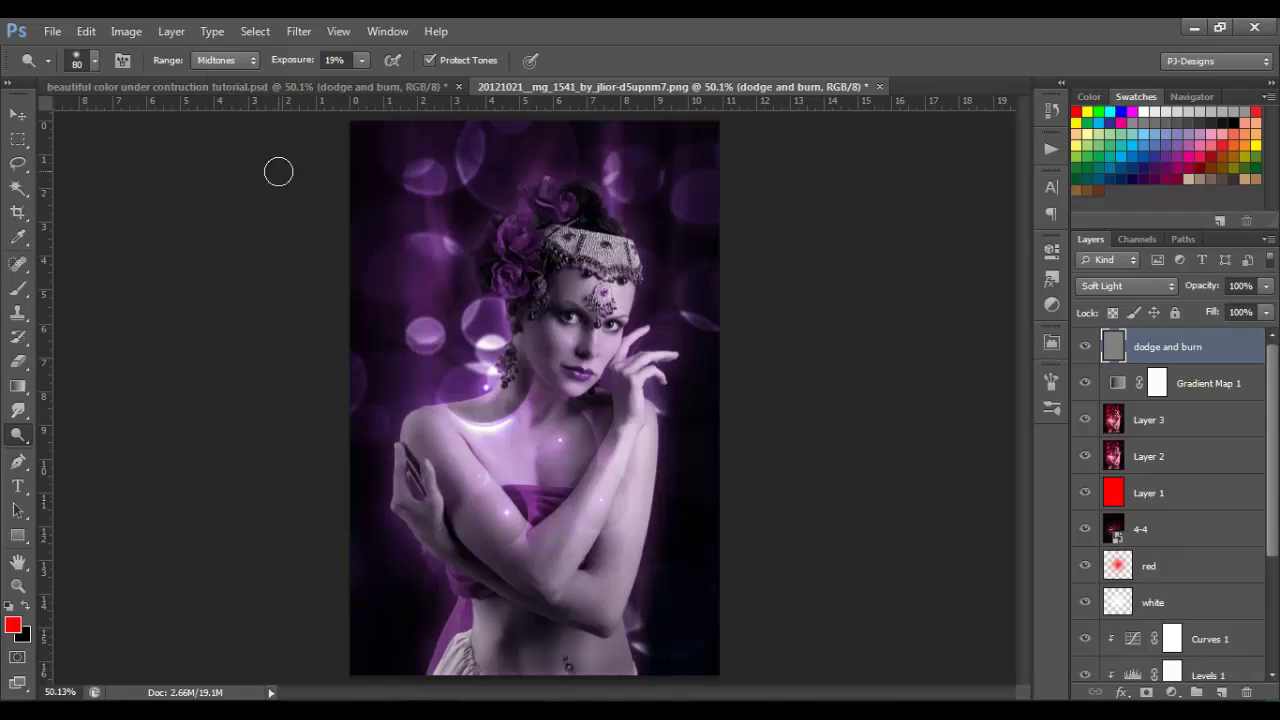
{"action": "key", "text": "ctrl+plus"}
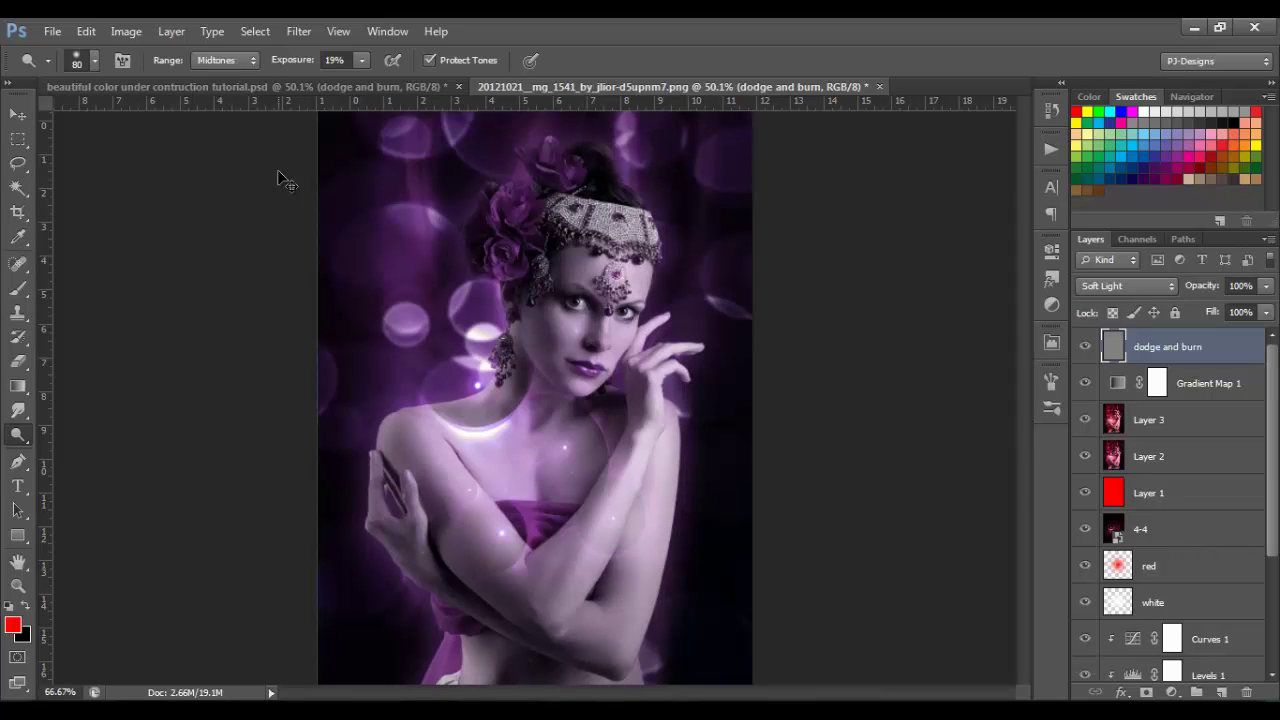
{"action": "key", "text": "ctrl+plus"}
{"action": "mouse_move", "coordinate": [1019, 362]}
{"action": "left_mouse_down"}
{"action": "mouse_move", "coordinate": [1019, 318]}
{"action": "mouse_move", "coordinate": [1019, 334]}
{"action": "left_mouse_up"}
{"action": "key", "text": "bracketleft"}
{"action": "key", "text": "bracketleft"}
{"action": "key", "text": "bracketleft"}
{"action": "key", "text": "bracketleft"}
{"action": "key", "text": "bracketleft"}
{"action": "key", "text": "bracketleft"}
{"action": "key", "text": "bracketleft"}
{"action": "key", "text": "bracketleft"}
{"action": "key", "text": "bracketleft"}
{"action": "key", "text": "bracketleft"}
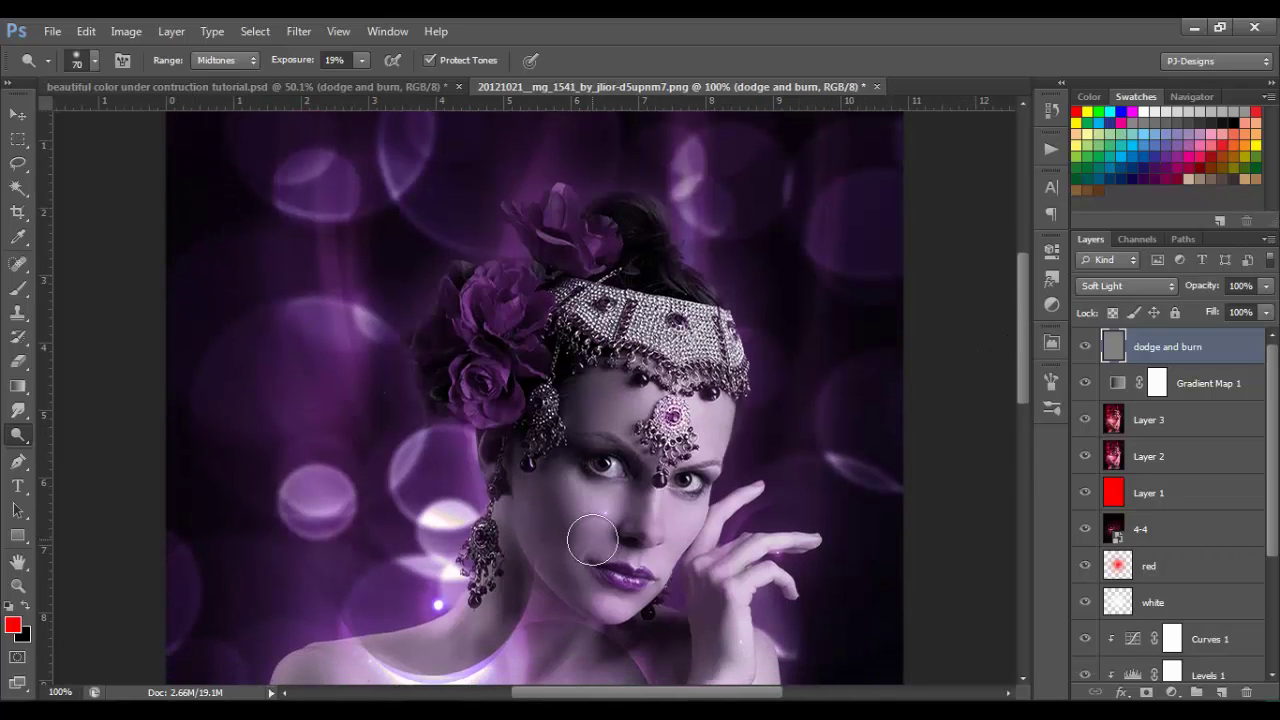
{"action": "key", "text": "ctrl+plus"}
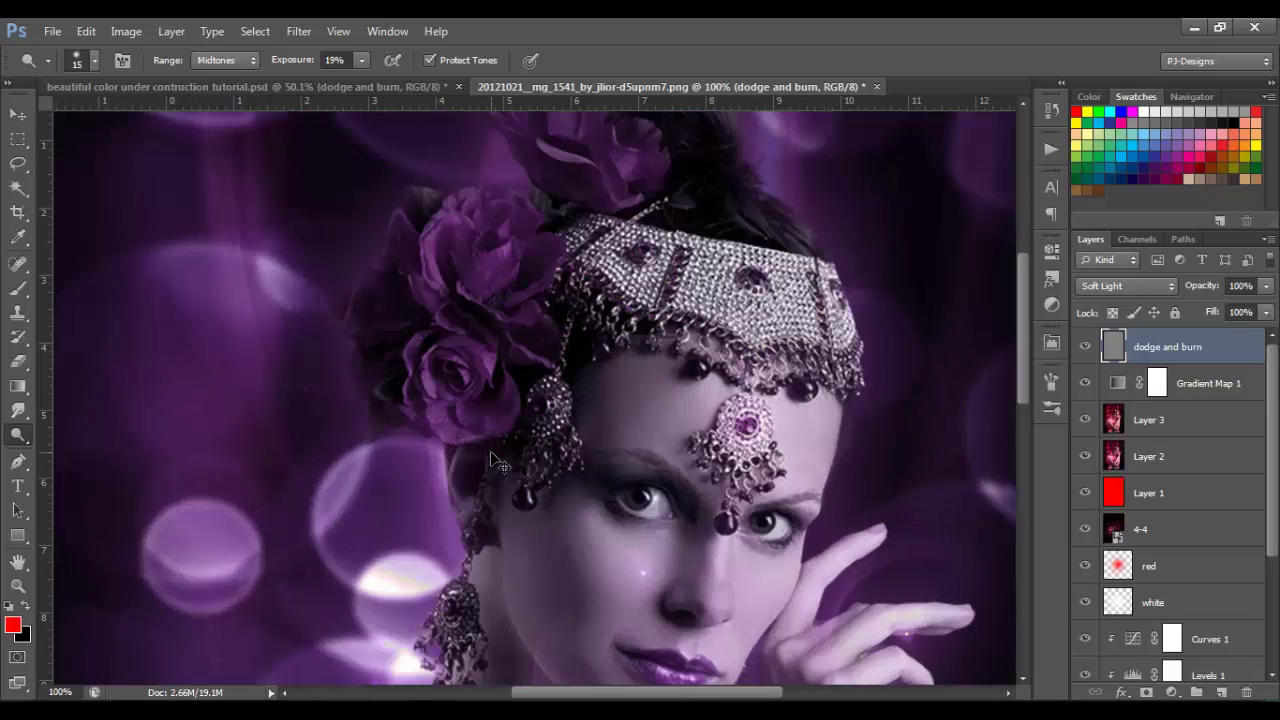
{"action": "key", "text": "bracketleft"}
{"action": "key", "text": "bracketleft"}
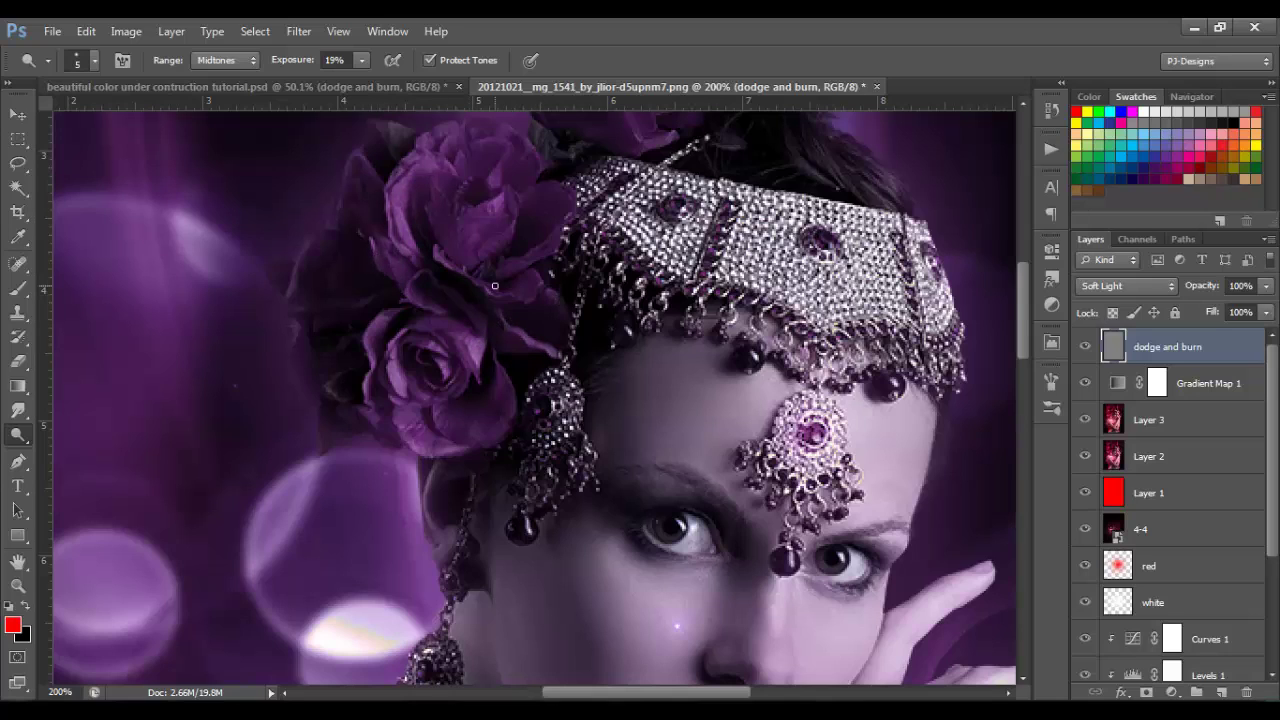
Dodge the petal highlights of the uppermost flower beside the hair
{"action": "left_click_drag", "start_coordinate": [494, 286], "coordinate": [494, 205]}
{"action": "scroll", "coordinate": [505, 280], "scroll_direction": "up", "scroll_amount": 3}
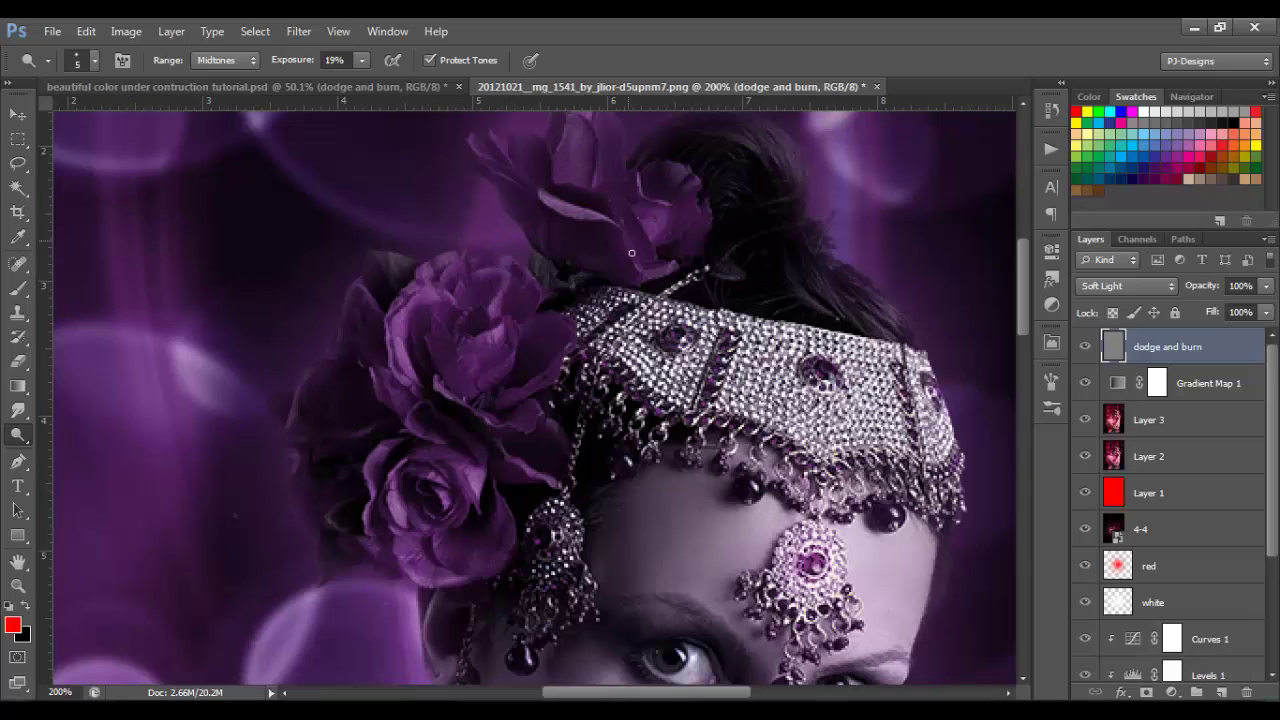
{"action": "scroll", "coordinate": [499, 213], "scroll_direction": "up", "scroll_amount": 2}
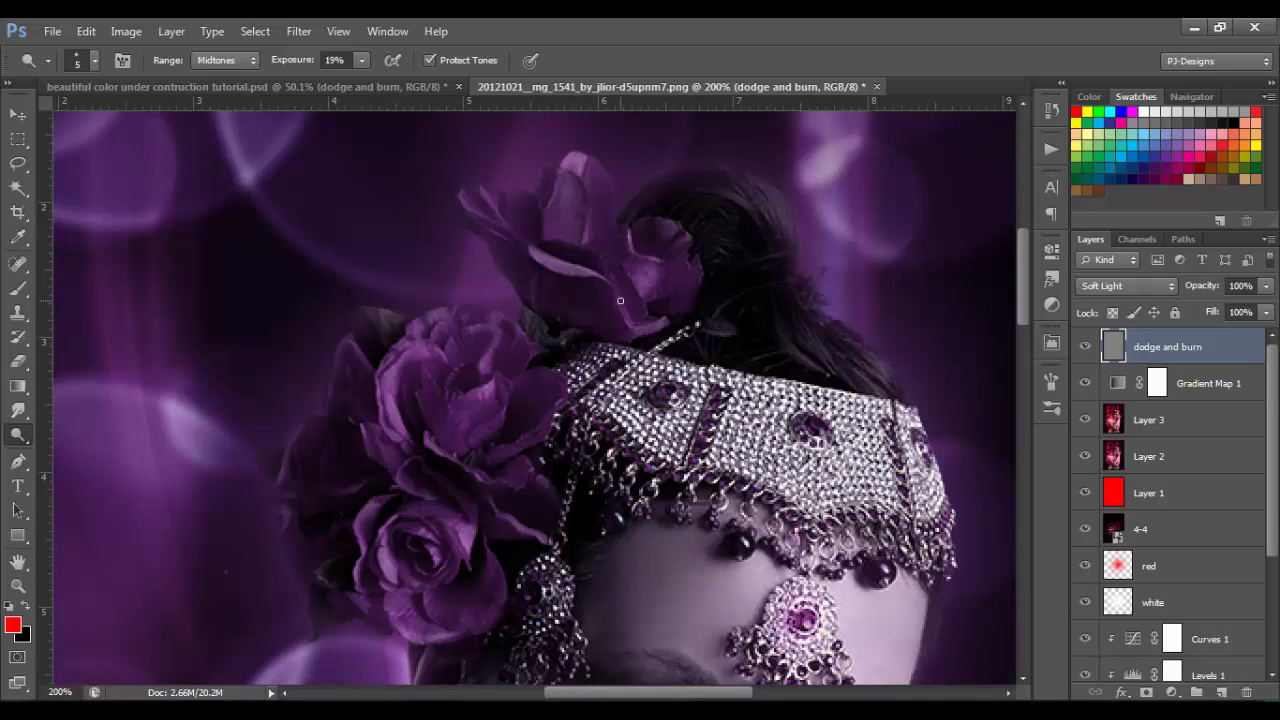
Dodge the hair highlights and the beaded headband with a 9 px brush
{"action": "key", "text": "bracketright"}
{"action": "key", "text": "bracketright"}
{"action": "key", "text": "bracketright"}
{"action": "key", "text": "bracketright"}
{"action": "scroll", "coordinate": [400, 314], "scroll_direction": "right", "scroll_amount": 4}
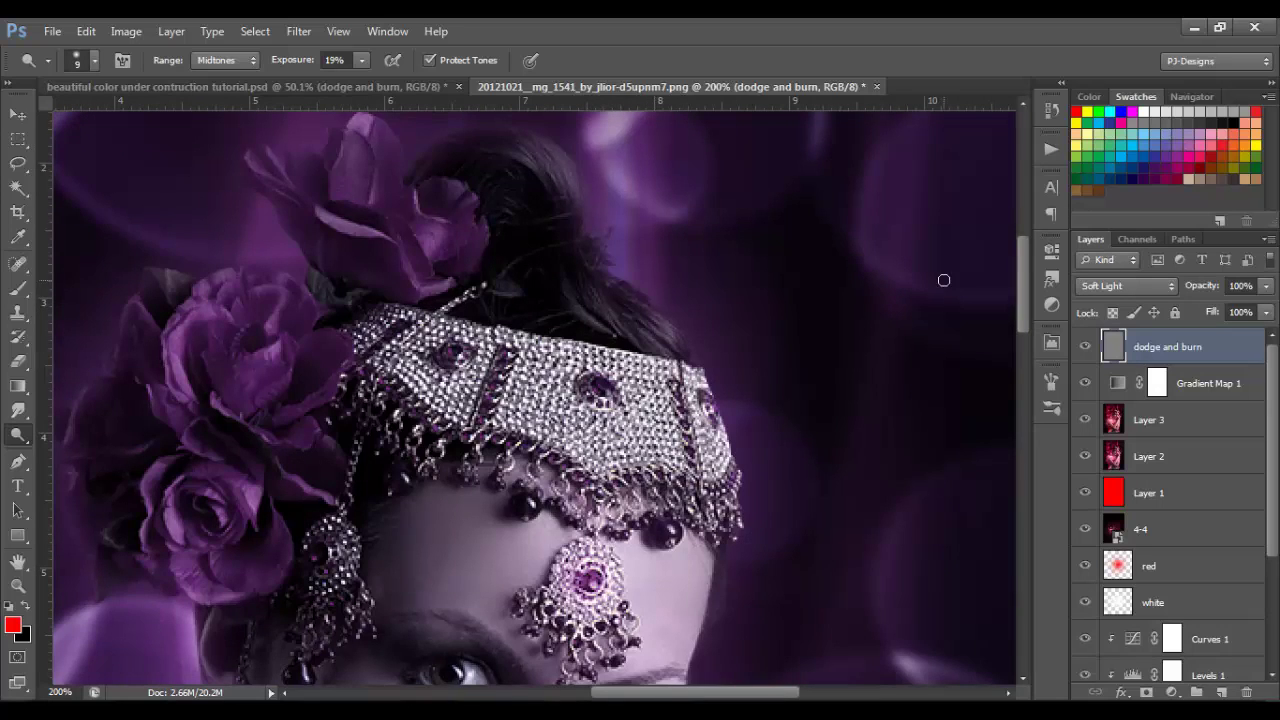
{"action": "scroll", "coordinate": [943, 280], "scroll_direction": "down", "scroll_amount": 5}
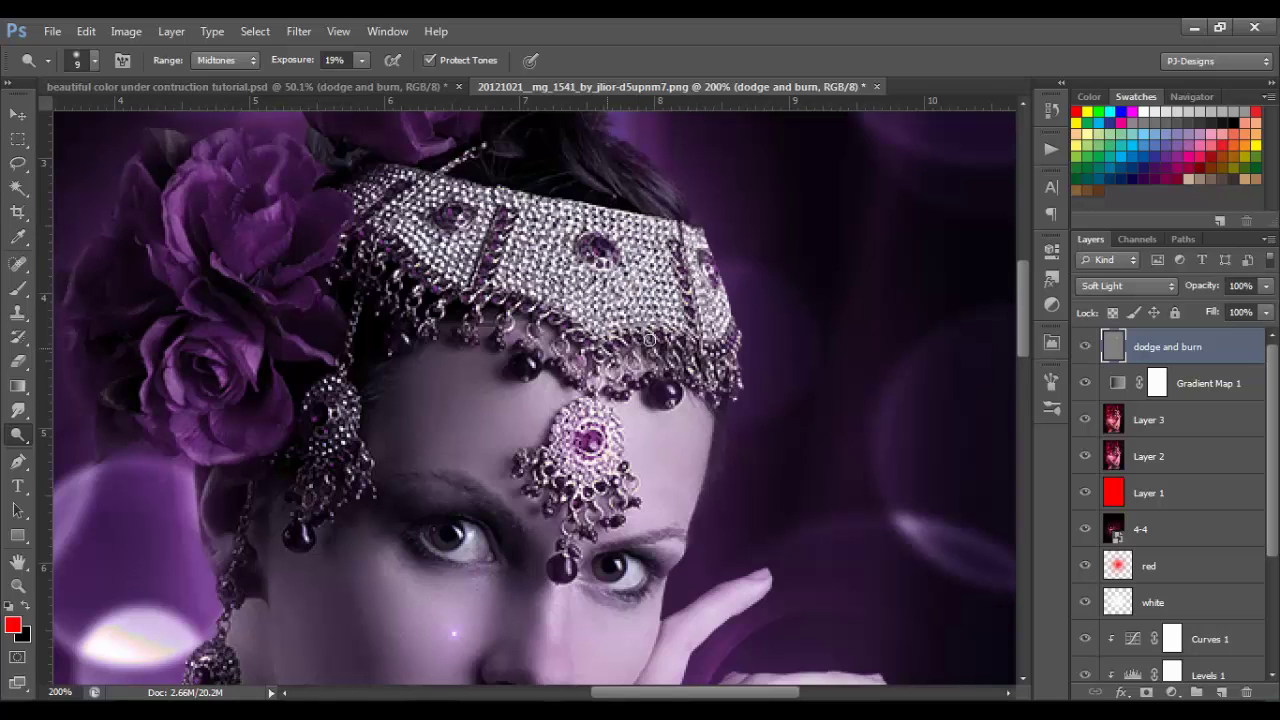
Dodge the forehead pendant and the hanging earring with a 5 px brush
{"action": "scroll", "coordinate": [215, 390], "scroll_direction": "down", "scroll_amount": 3}
{"action": "key", "text": "bracketleft"}
{"action": "key", "text": "bracketleft"}
{"action": "key", "text": "bracketleft"}
{"action": "key", "text": "bracketleft"}
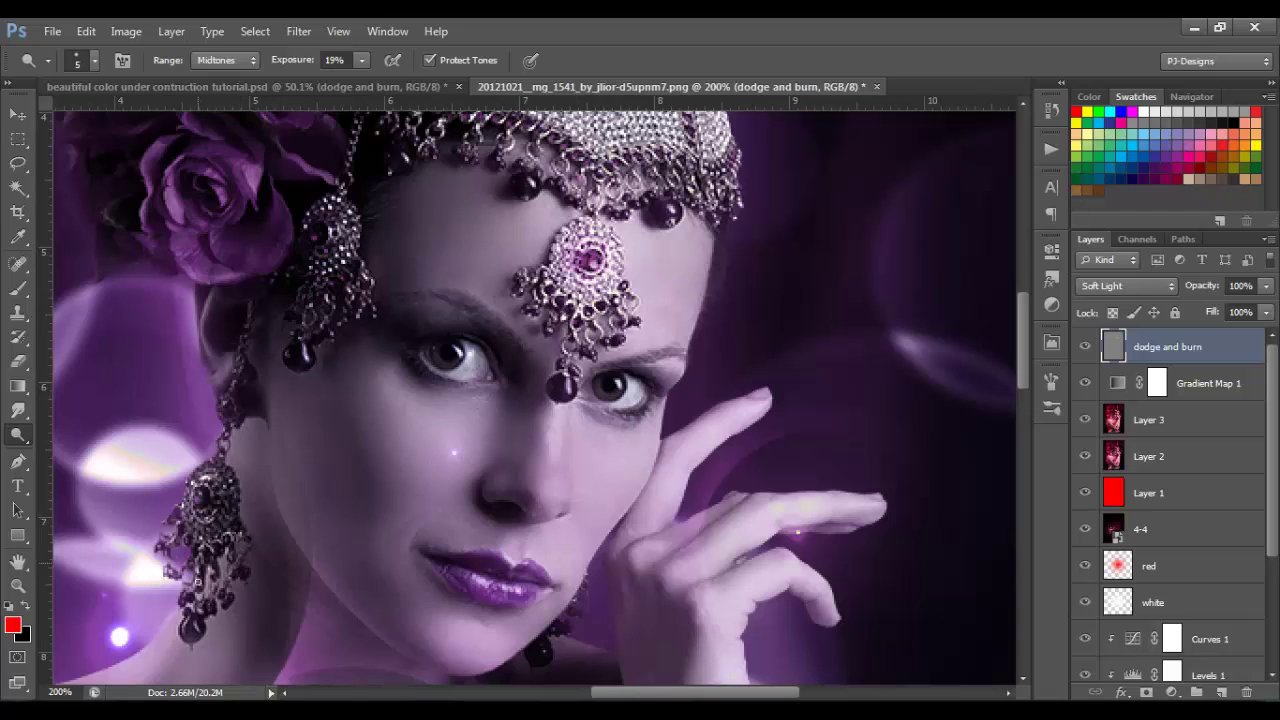
Dodge the forehead and brow area, using a 25 px brush and then a 9 px brush
{"action": "key", "text": "bracketright"}
{"action": "key", "text": "bracketright"}
{"action": "key", "text": "bracketright"}
{"action": "key", "text": "bracketright"}
{"action": "key", "text": "bracketright"}
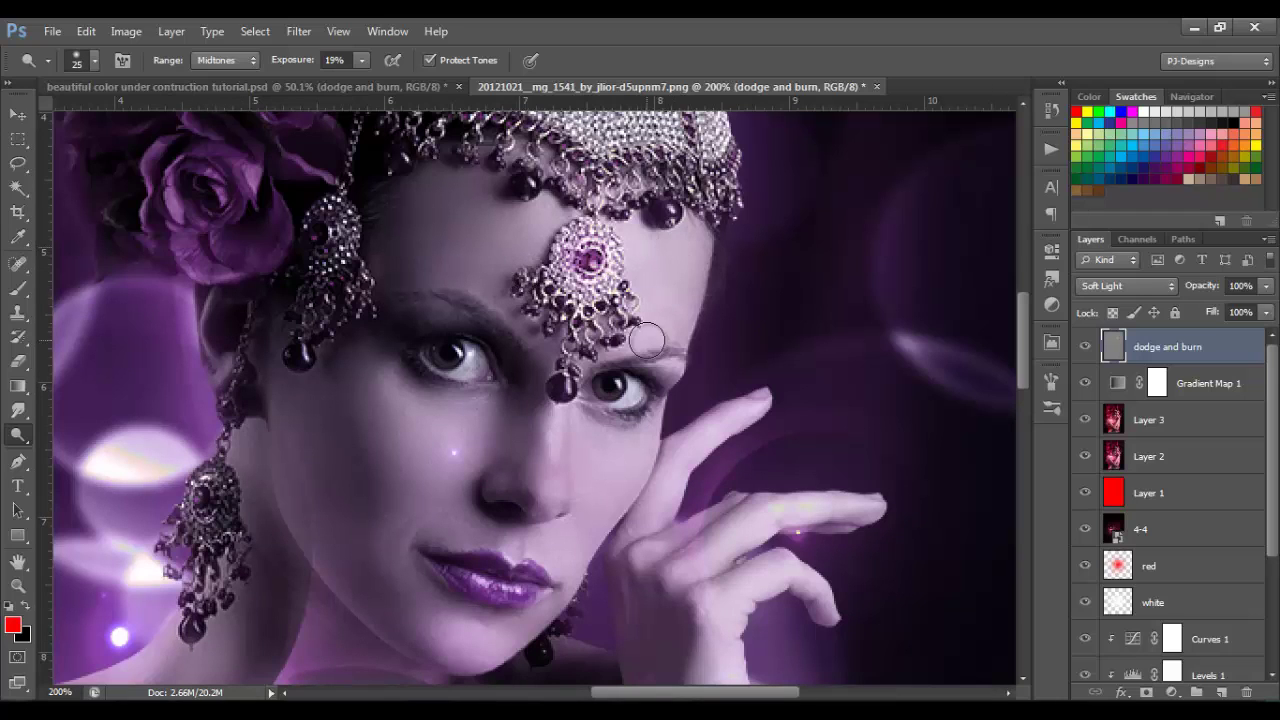
{"action": "key", "text": "bracketleft"}
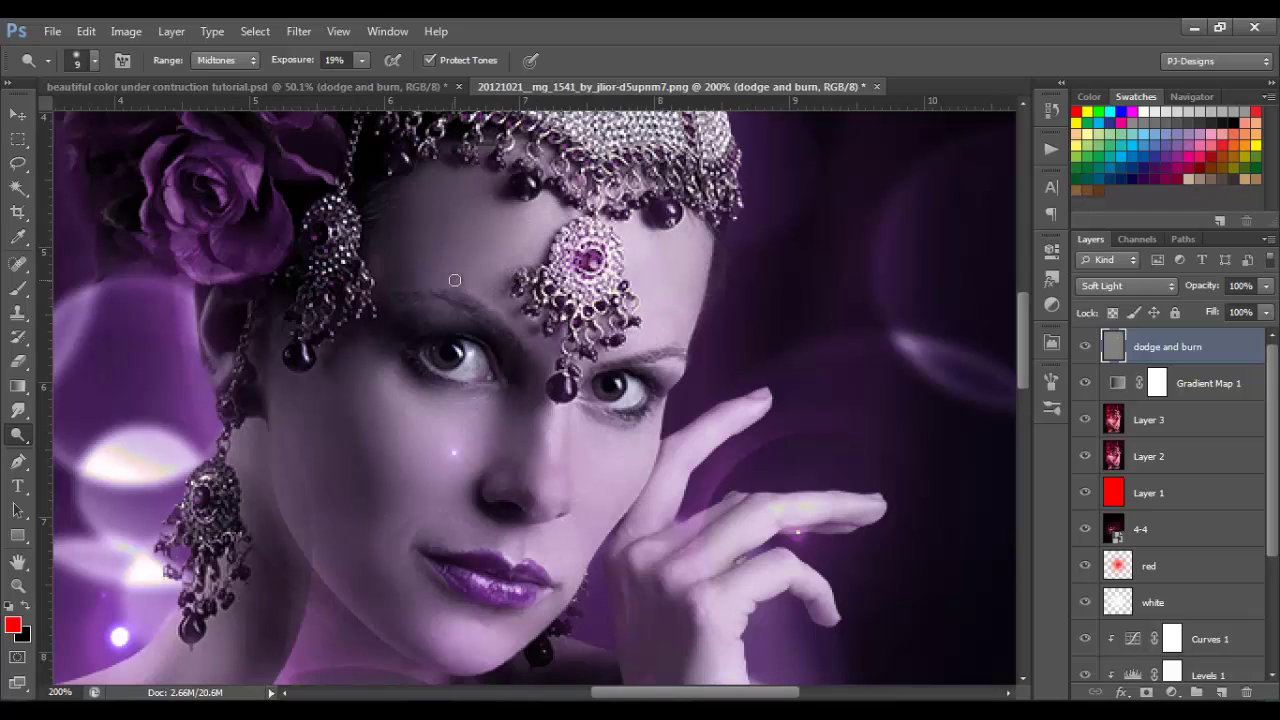
Dodge the fine highlights in both eyes with a 3 px brush
{"action": "key", "text": "bracketleft"}
{"action": "scroll", "coordinate": [476, 363], "scroll_direction": "up", "scroll_amount": 2}
{"action": "key", "text": "bracketleft"}
{"action": "key", "text": "bracketleft"}
{"action": "key", "text": "bracketleft"}
{"action": "key", "text": "bracketleft"}
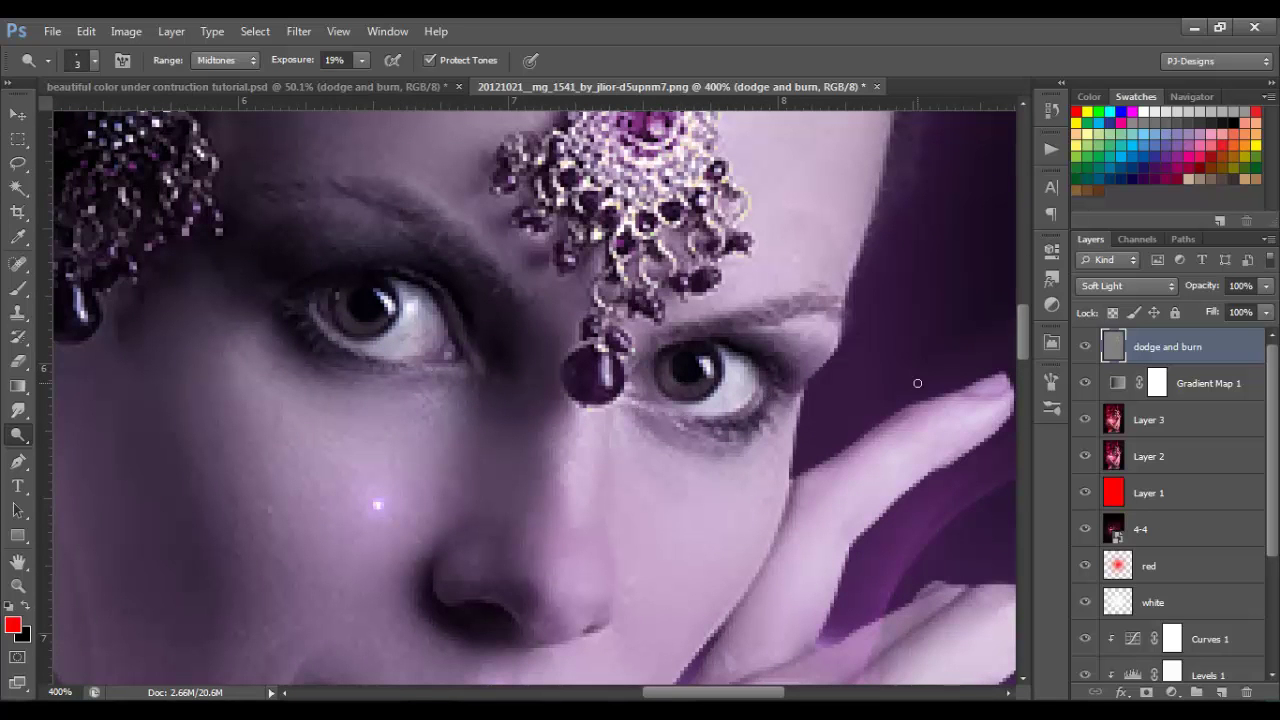
Dodge the highlight along the nose with a 10 px brush
{"action": "key", "text": "bracketright"}
{"action": "key", "text": "bracketright"}
{"action": "key", "text": "bracketright"}
{"action": "key", "text": "ctrl+minus"}
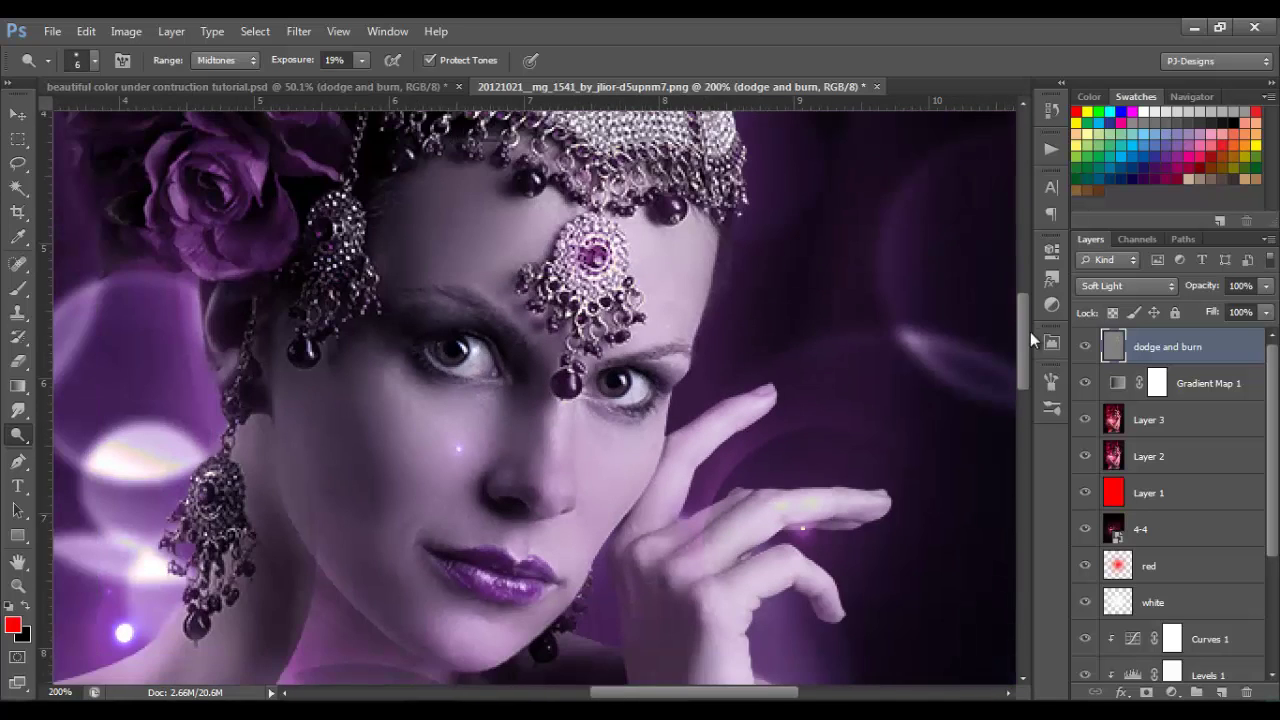
{"action": "scroll", "coordinate": [614, 420], "scroll_direction": "down", "scroll_amount": 3}
{"action": "key", "text": "bracketright"}
{"action": "key", "text": "bracketright"}
{"action": "key", "text": "bracketright"}
{"action": "key", "text": "bracketright"}
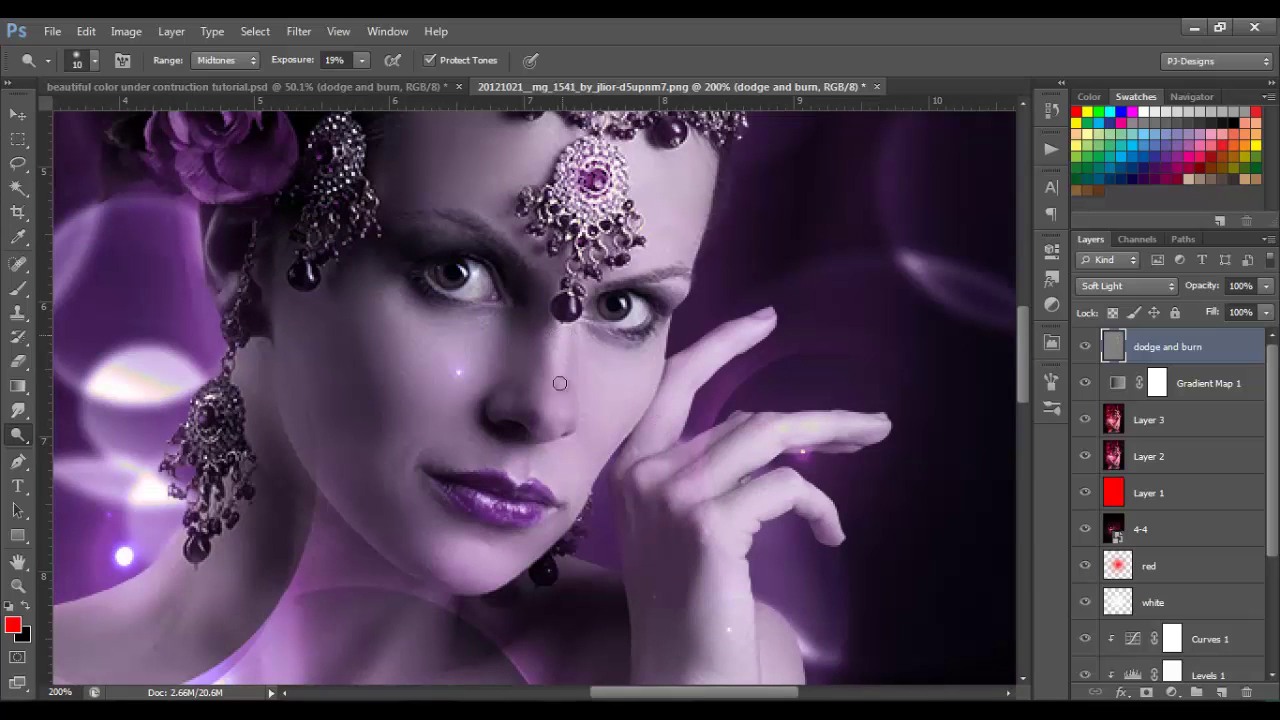
Dodge the broad skin highlights on the face and the raised wrist with a 25 px brush
{"action": "key", "text": "bracketright"}
{"action": "key", "text": "bracketright"}
{"action": "key", "text": "bracketright"}
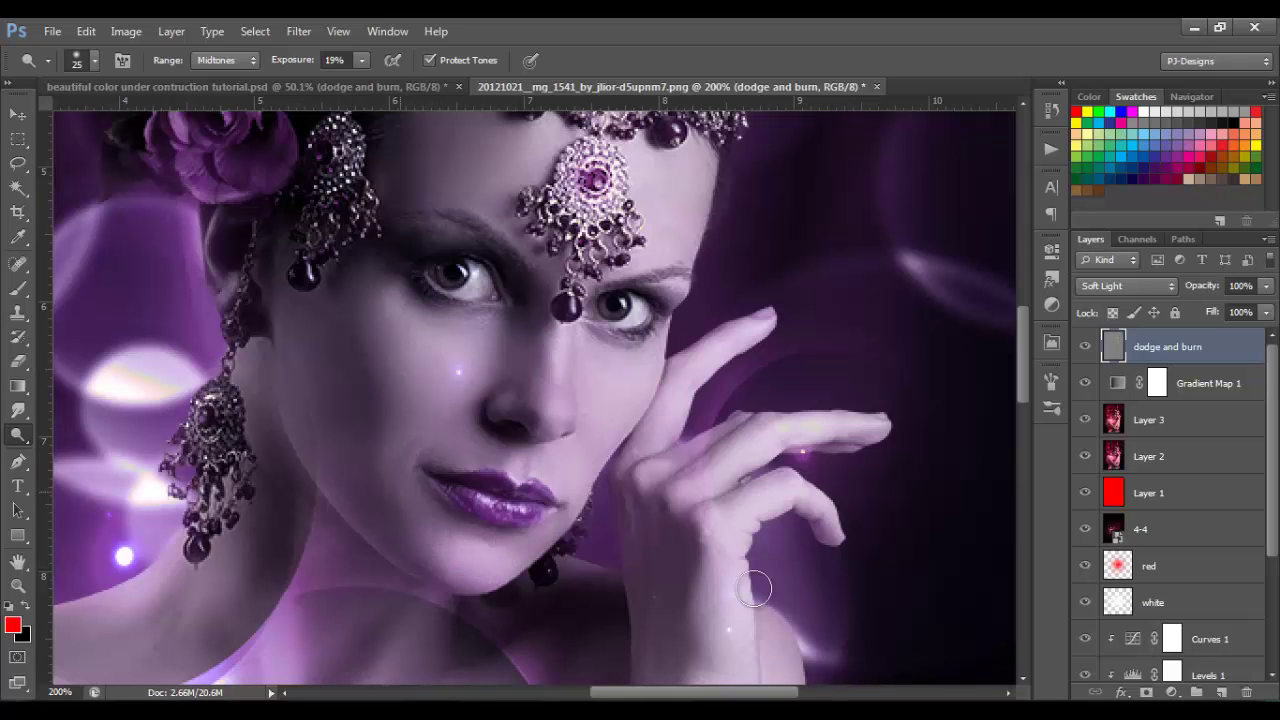
Dodge the highlights on the lips with a 3 px brush
{"action": "key", "text": "ctrl+plus"}
{"action": "key", "text": "ctrl+plus"}
{"action": "key", "text": "bracketleft"}
{"action": "key", "text": "bracketleft"}
{"action": "key", "text": "bracketleft"}
{"action": "key", "text": "bracketleft"}
{"action": "key", "text": "bracketleft"}
{"action": "key", "text": "bracketleft"}
{"action": "key", "text": "bracketleft"}
{"action": "key", "text": "bracketleft"}
{"action": "key", "text": "bracketleft"}
{"action": "key", "text": "bracketleft"}
{"action": "scroll", "coordinate": [571, 420], "scroll_direction": "down", "scroll_amount": 4}
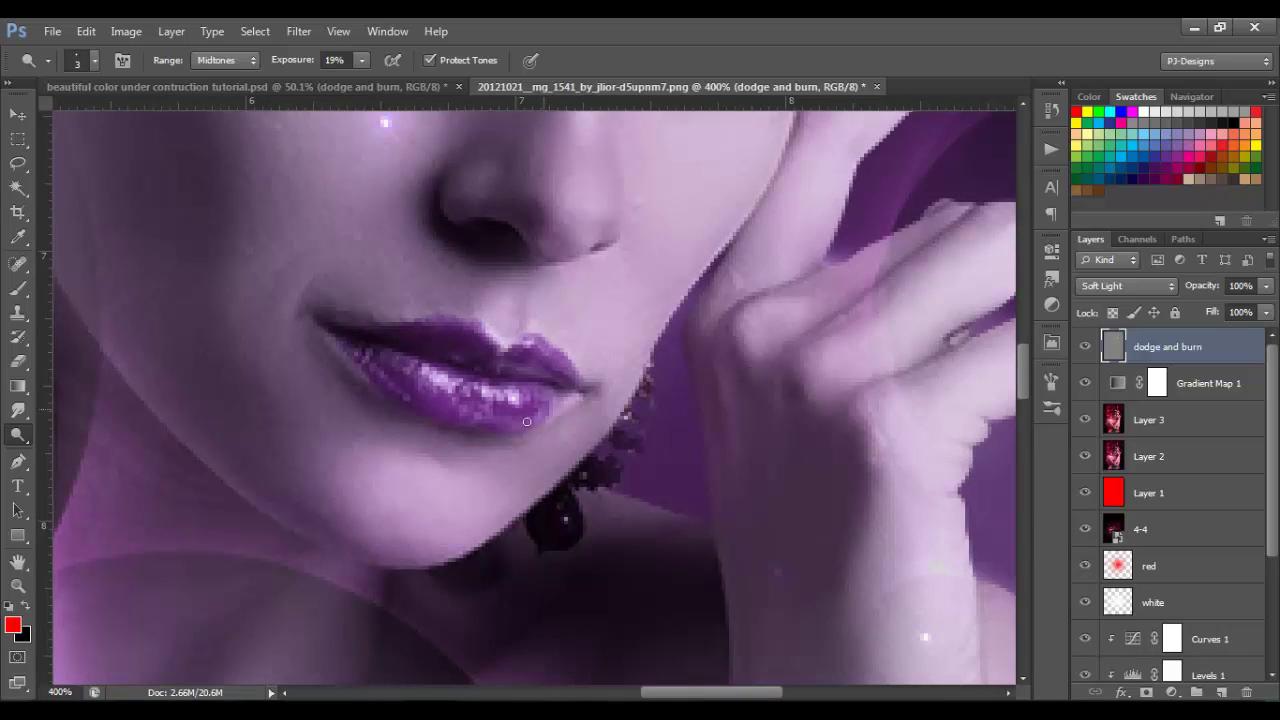
{"action": "key", "text": "ctrl+minus"}
{"action": "key", "text": "ctrl+minus"}
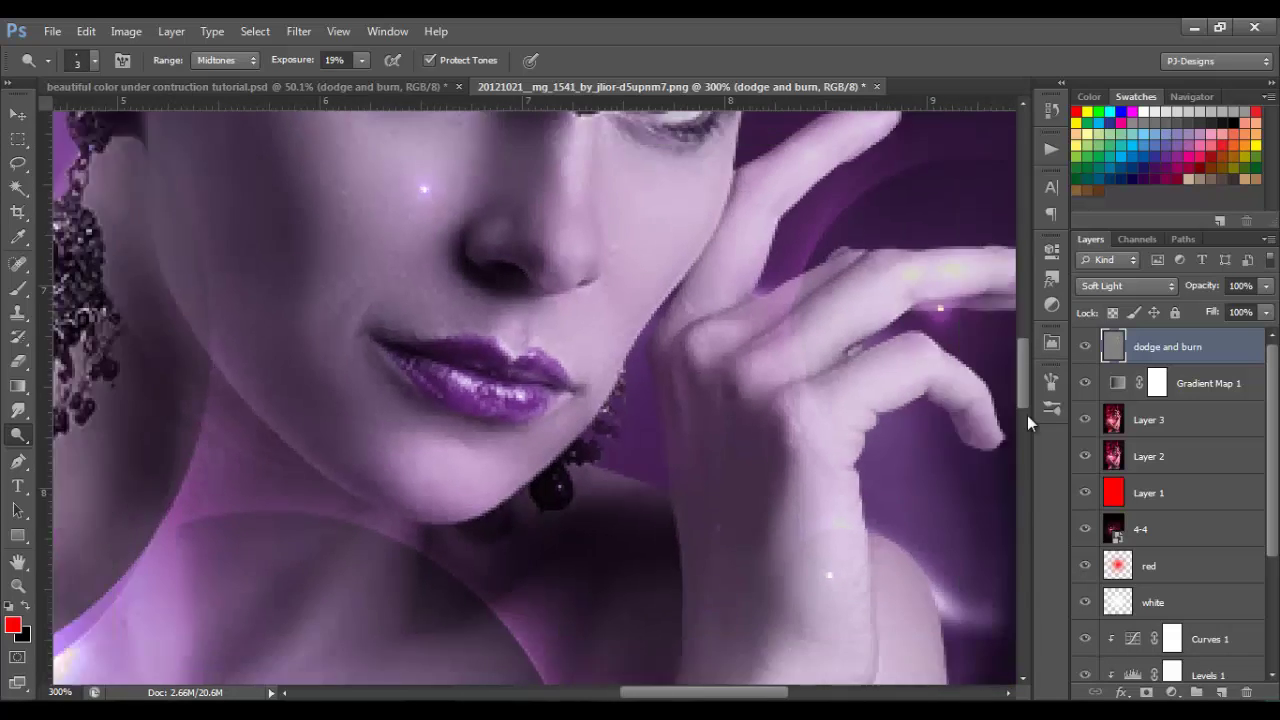
Dodge the skin highlights on the neck and chest with a 20 px brush
{"action": "key", "text": "ctrl+plus"}
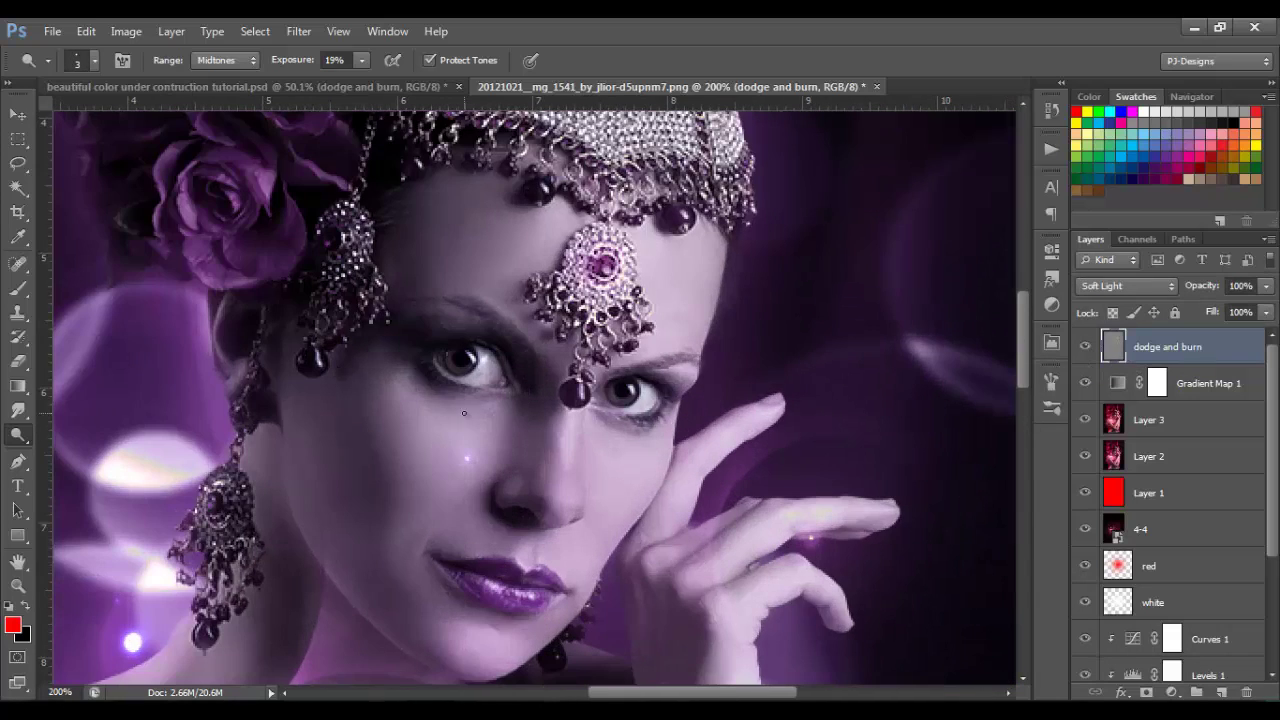
{"action": "key", "text": "bracketright"}
{"action": "key", "text": "bracketright"}
{"action": "key", "text": "bracketright"}
{"action": "key", "text": "bracketright"}
{"action": "key", "text": "bracketright"}
{"action": "key", "text": "bracketright"}
{"action": "key", "text": "bracketright"}
{"action": "key", "text": "bracketright"}
{"action": "key", "text": "bracketright"}
{"action": "scroll", "coordinate": [266, 283], "scroll_direction": "down", "scroll_amount": 3}
{"action": "scroll", "coordinate": [300, 367], "scroll_direction": "down", "scroll_amount": 3}
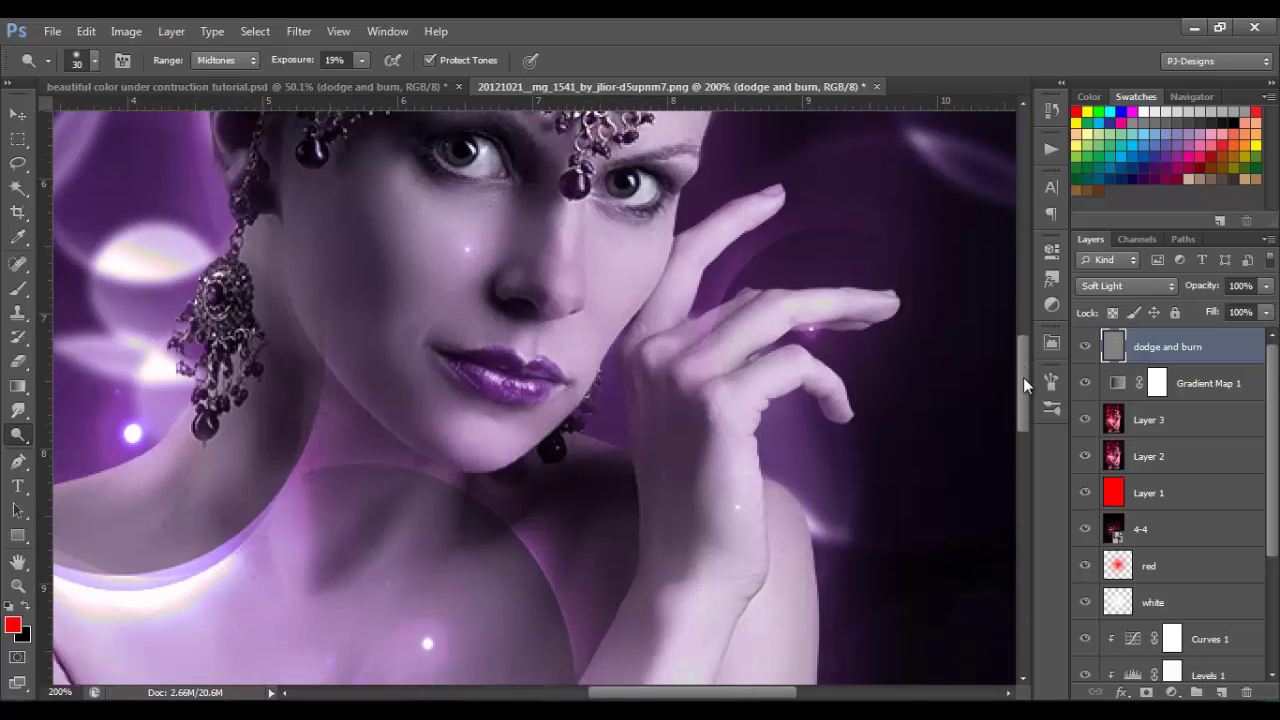
{"action": "scroll", "coordinate": [400, 337], "scroll_direction": "left", "scroll_amount": 3}
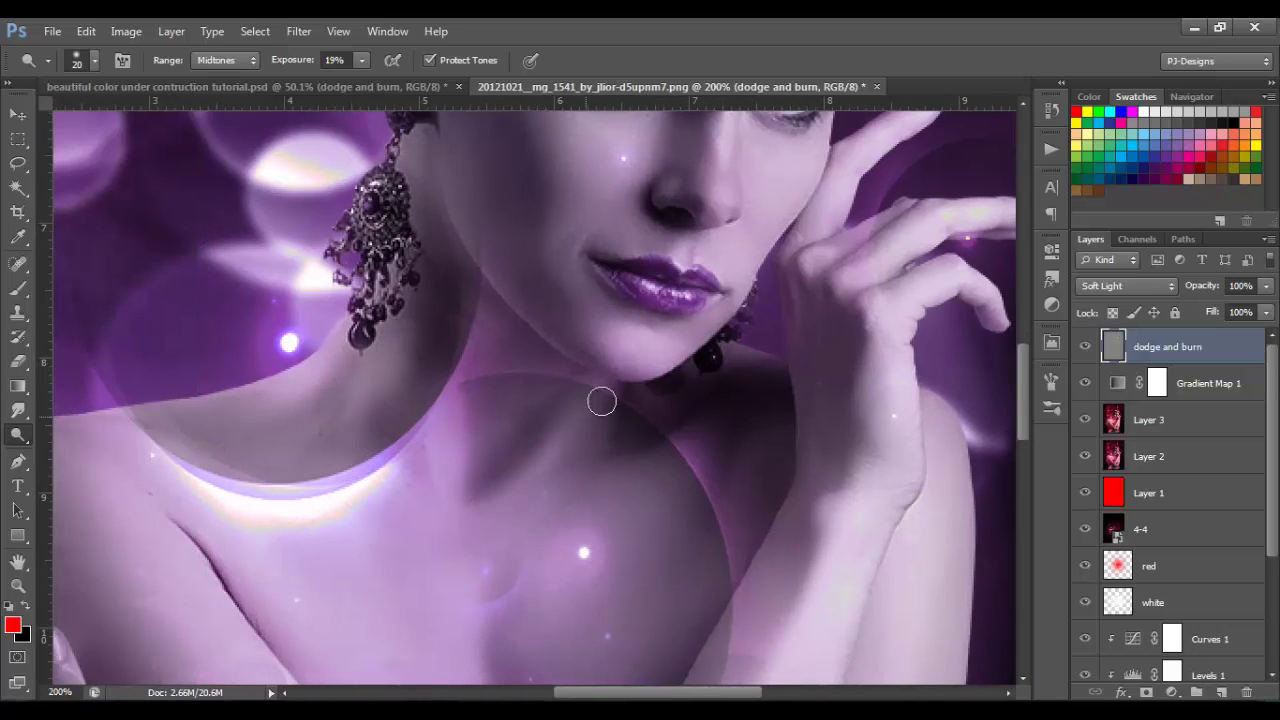
{"action": "key", "text": "bracketleft"}
{"action": "scroll", "coordinate": [597, 438], "scroll_direction": "down", "scroll_amount": 2}
{"action": "key", "text": "bracketright"}
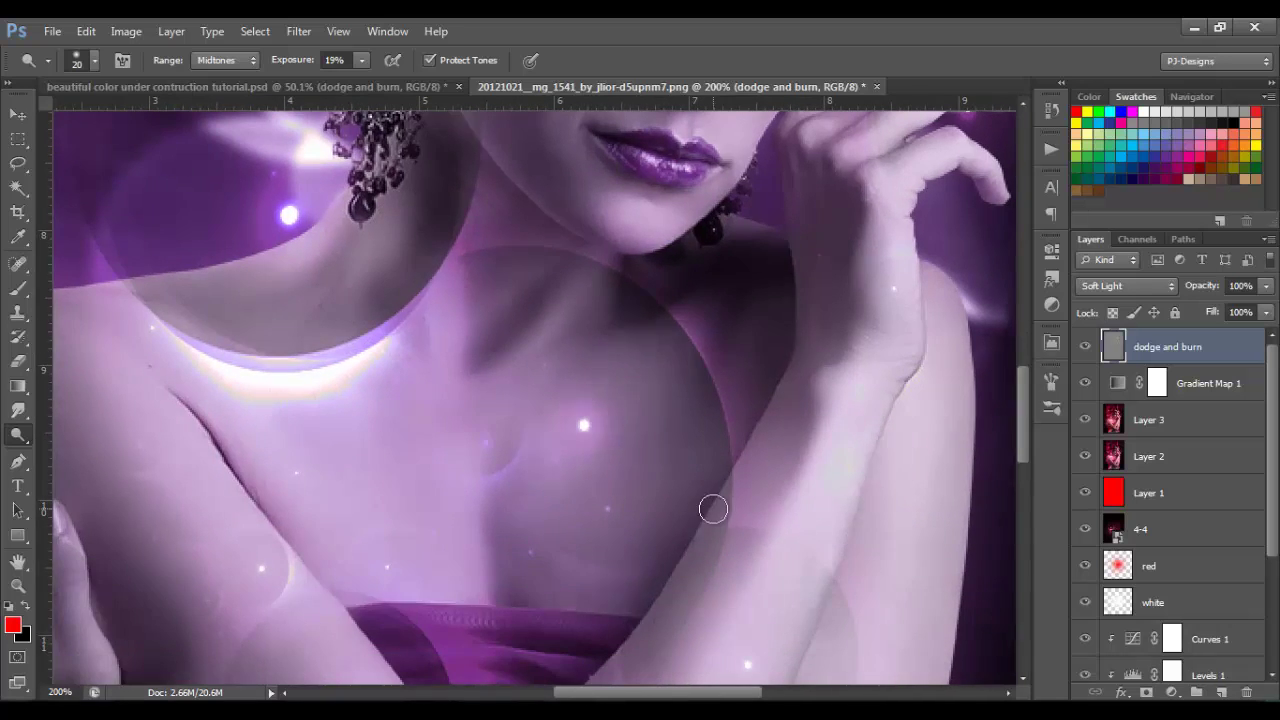
Dodge the shoulder and upper arm beside the chest with a 30 px brush
{"action": "scroll", "coordinate": [712, 697], "scroll_direction": "left", "scroll_amount": 2}
{"action": "scroll", "coordinate": [712, 697], "scroll_direction": "left", "scroll_amount": 2}
{"action": "scroll", "coordinate": [366, 414], "scroll_direction": "down", "scroll_amount": 2}
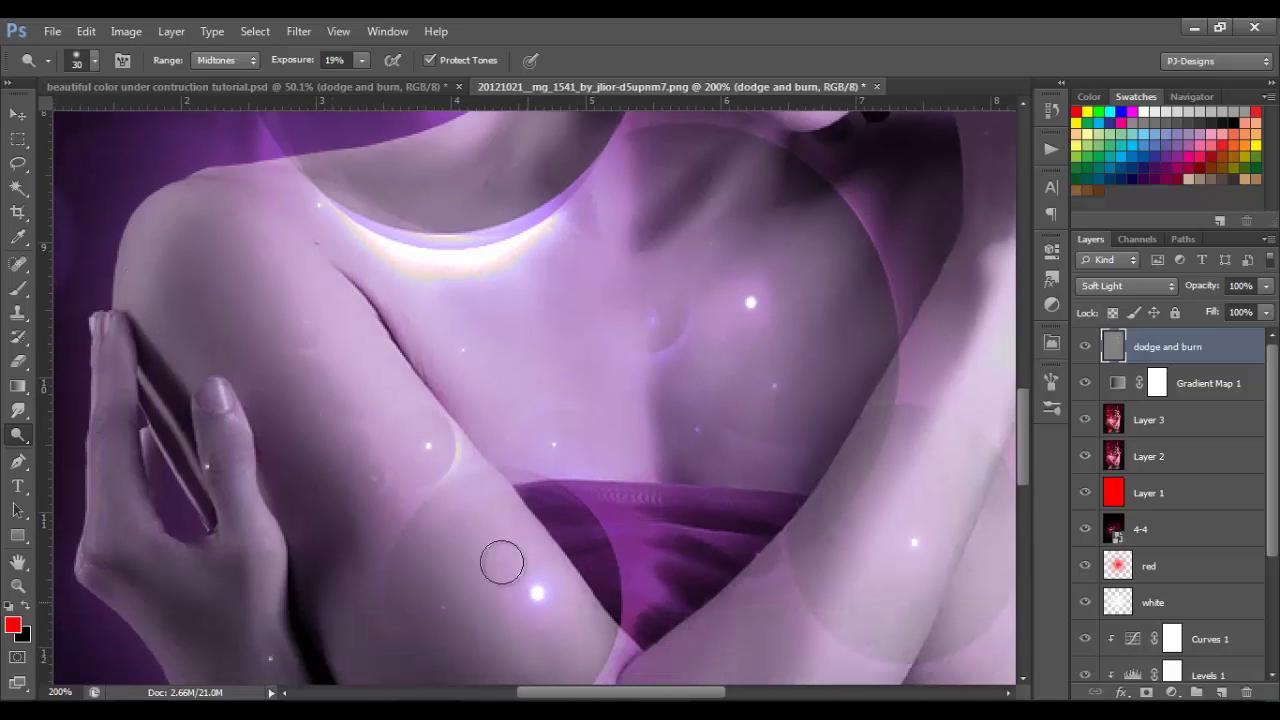
Dodge the crossed forearms and elbow, using a 10 px brush and then a 25 px brush
{"action": "scroll", "coordinate": [570, 500], "scroll_direction": "down", "scroll_amount": 4}
{"action": "scroll", "coordinate": [769, 416], "scroll_direction": "down", "scroll_amount": 2}
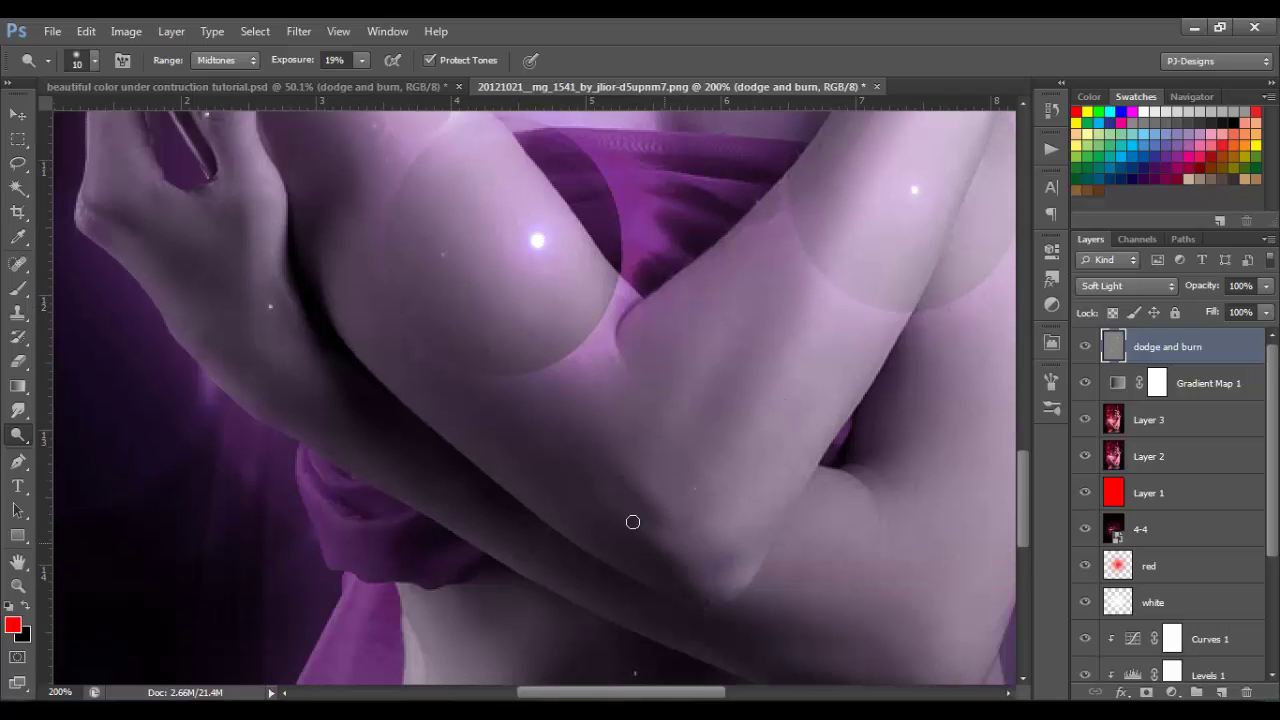
{"action": "key", "text": "bracketleft"}
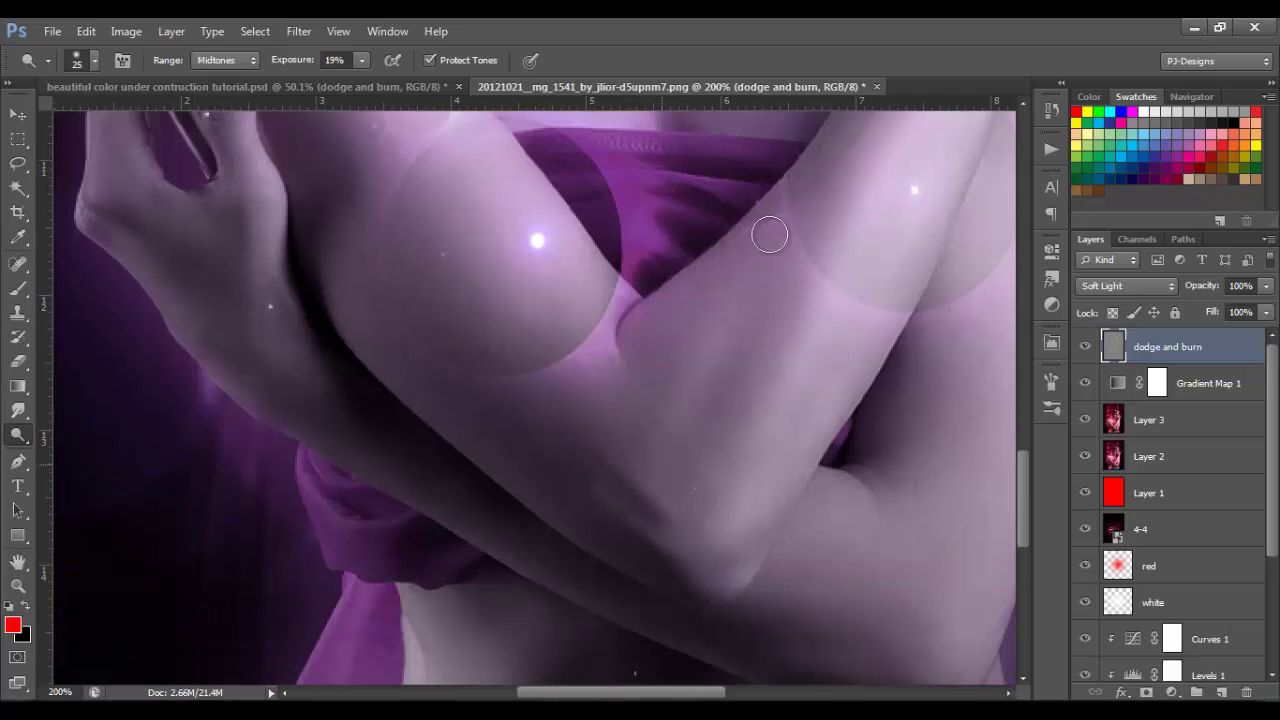
Dodge the knuckles and fingers of the raised hand beside the face with a 10 px brush
{"action": "scroll", "coordinate": [894, 451], "scroll_direction": "up", "scroll_amount": 6}
{"action": "scroll", "coordinate": [723, 291], "scroll_direction": "right", "scroll_amount": 3}
{"action": "scroll", "coordinate": [607, 273], "scroll_direction": "right", "scroll_amount": 3}
{"action": "scroll", "coordinate": [607, 273], "scroll_direction": "up", "scroll_amount": 5}
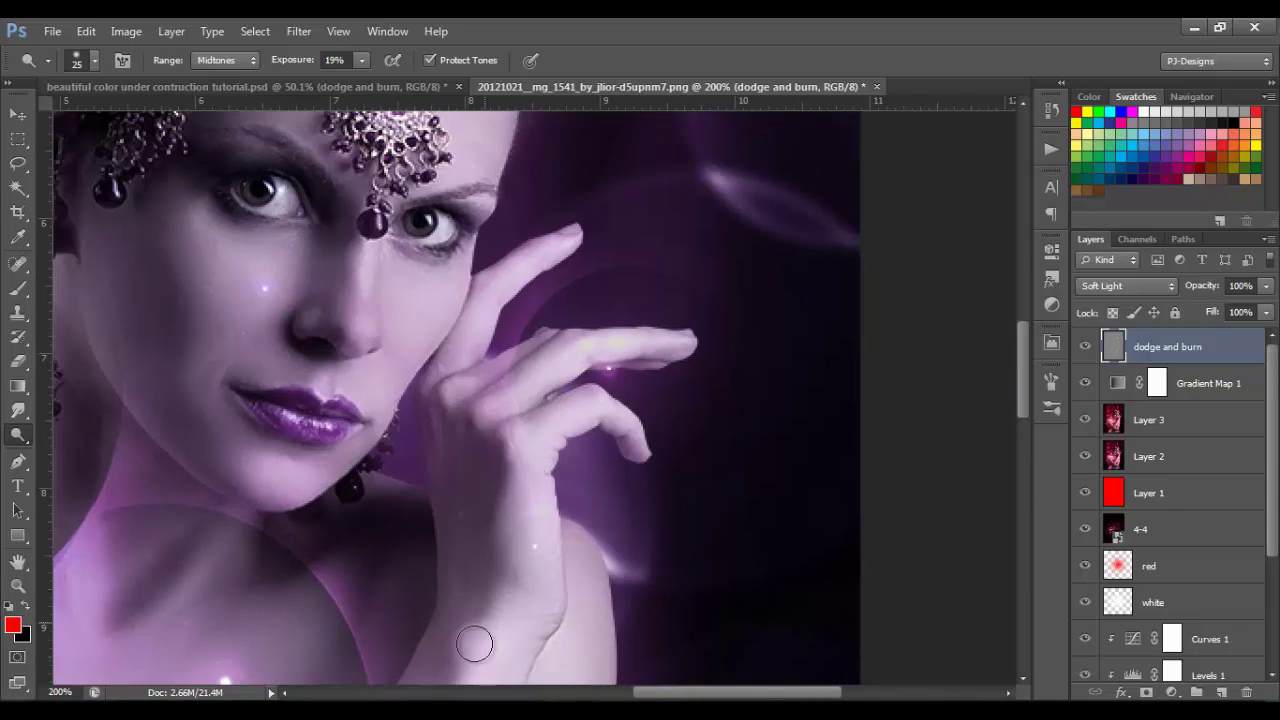
{"action": "key", "text": "ctrl+plus"}
{"action": "key", "text": "ctrl+bracketleft"}
{"action": "key", "text": "ctrl+bracketright"}
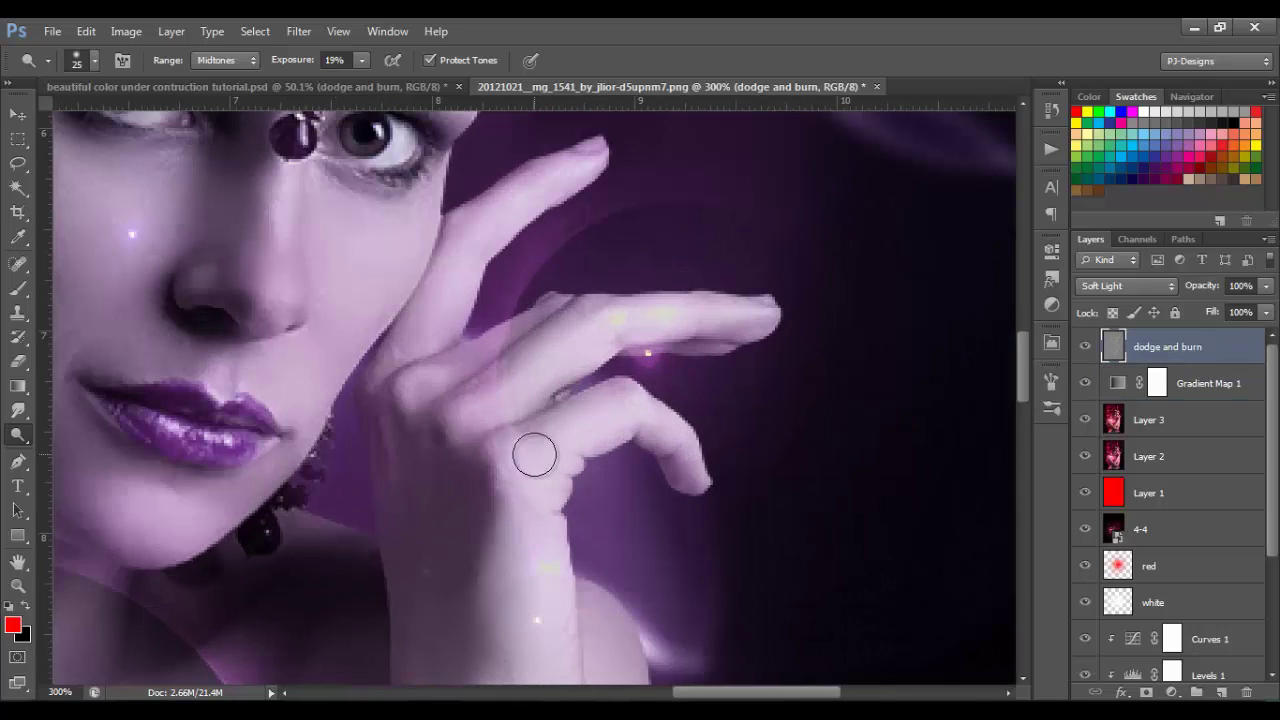
{"action": "key", "text": "bracketleft"}
{"action": "key", "text": "bracketleft"}
{"action": "key", "text": "bracketleft"}
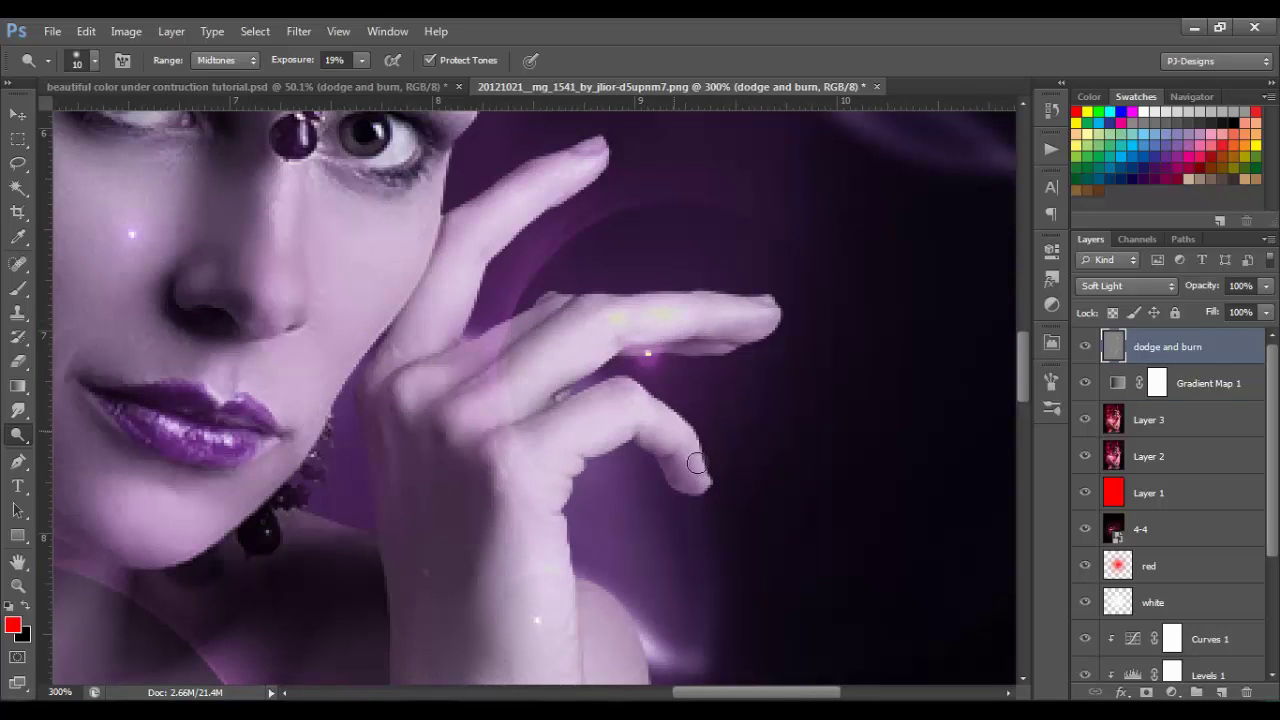
Dodge the fingers of the hand resting on the upper arm with a 6 px brush
{"action": "key", "text": "bracketleft"}
{"action": "key", "text": "bracketleft"}
{"action": "key", "text": "bracketleft"}
{"action": "key", "text": "bracketleft"}
{"action": "key", "text": "bracketleft"}
{"action": "key", "text": "bracketleft"}
{"action": "key", "text": "bracketleft"}
{"action": "key", "text": "bracketleft"}
{"action": "scroll", "coordinate": [647, 349], "scroll_direction": "down", "scroll_amount": 10}
{"action": "scroll", "coordinate": [647, 349], "scroll_direction": "left", "scroll_amount": 10}
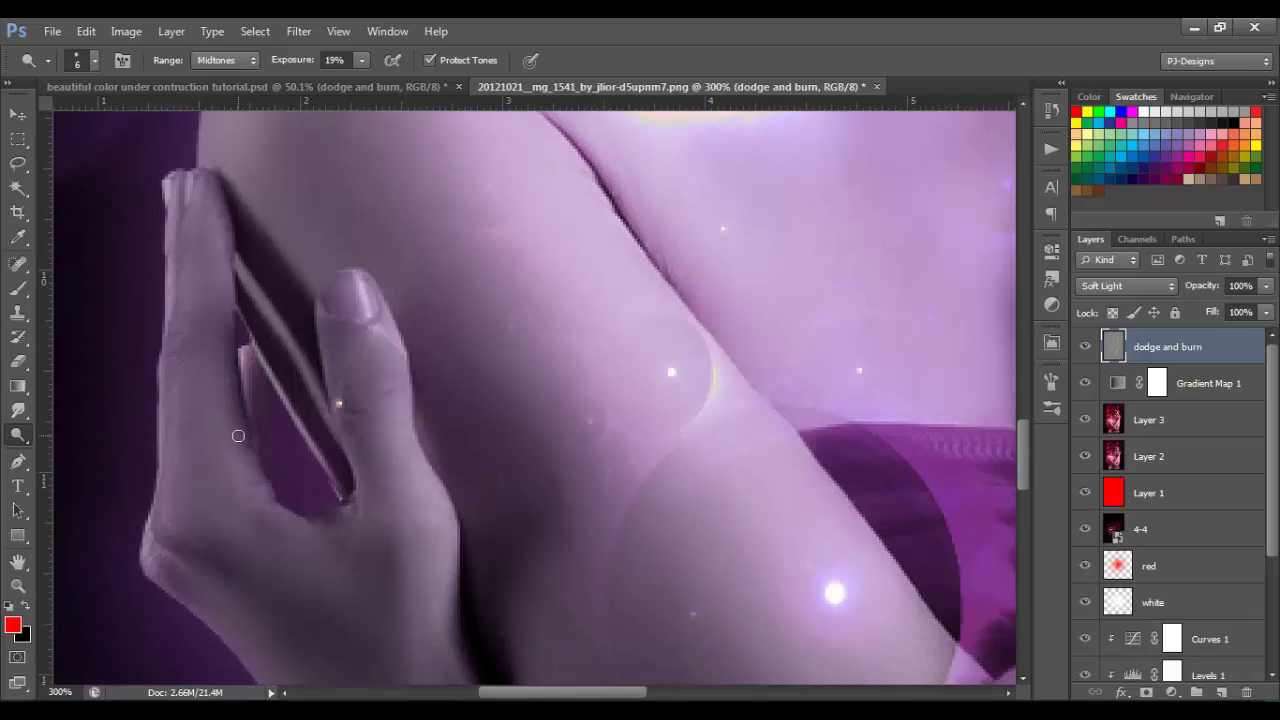
Dodge the back of the resting hand and its forearm, using an 8 px brush and then a 15 px brush
{"action": "key", "text": "bracketright"}
{"action": "key", "text": "bracketright"}
{"action": "key", "text": "bracketright"}
{"action": "key", "text": "bracketright"}
{"action": "scroll", "coordinate": [448, 535], "scroll_direction": "down", "scroll_amount": 5}
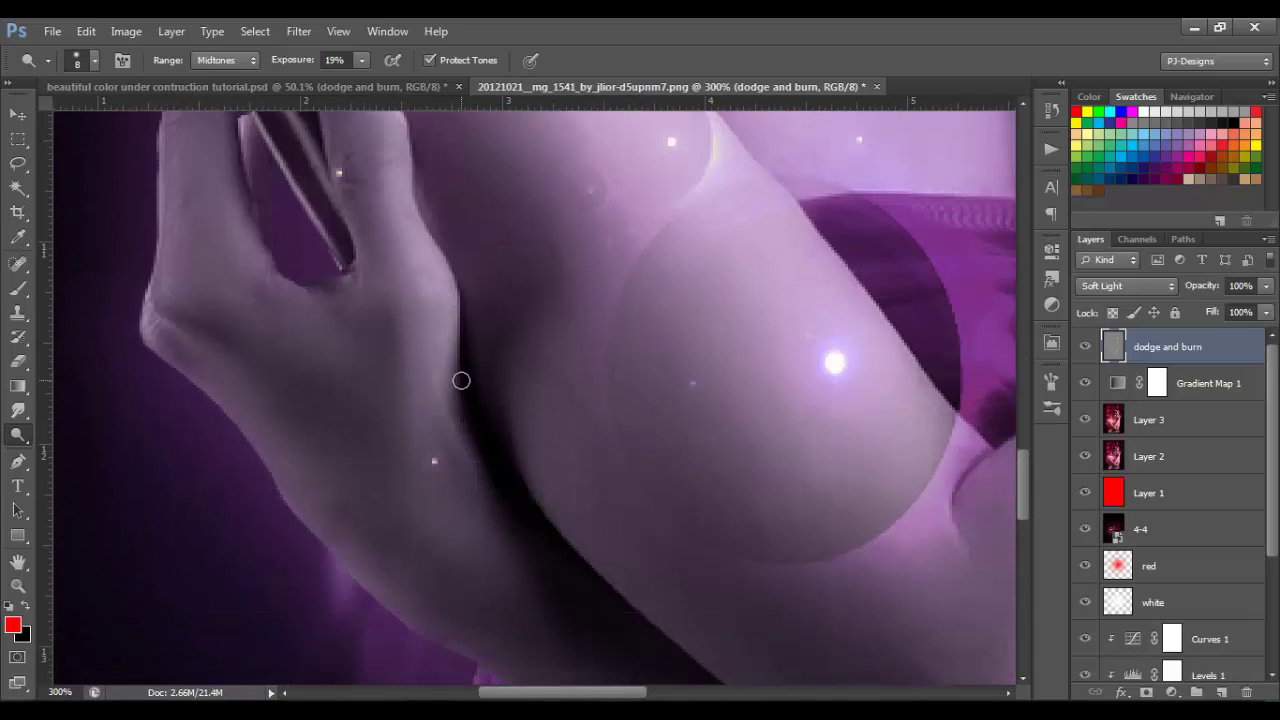
{"action": "key", "text": "bracketright"}
{"action": "key", "text": "bracketright"}
{"action": "key", "text": "bracketright"}
{"action": "scroll", "coordinate": [420, 400], "scroll_direction": "down", "scroll_amount": 5}
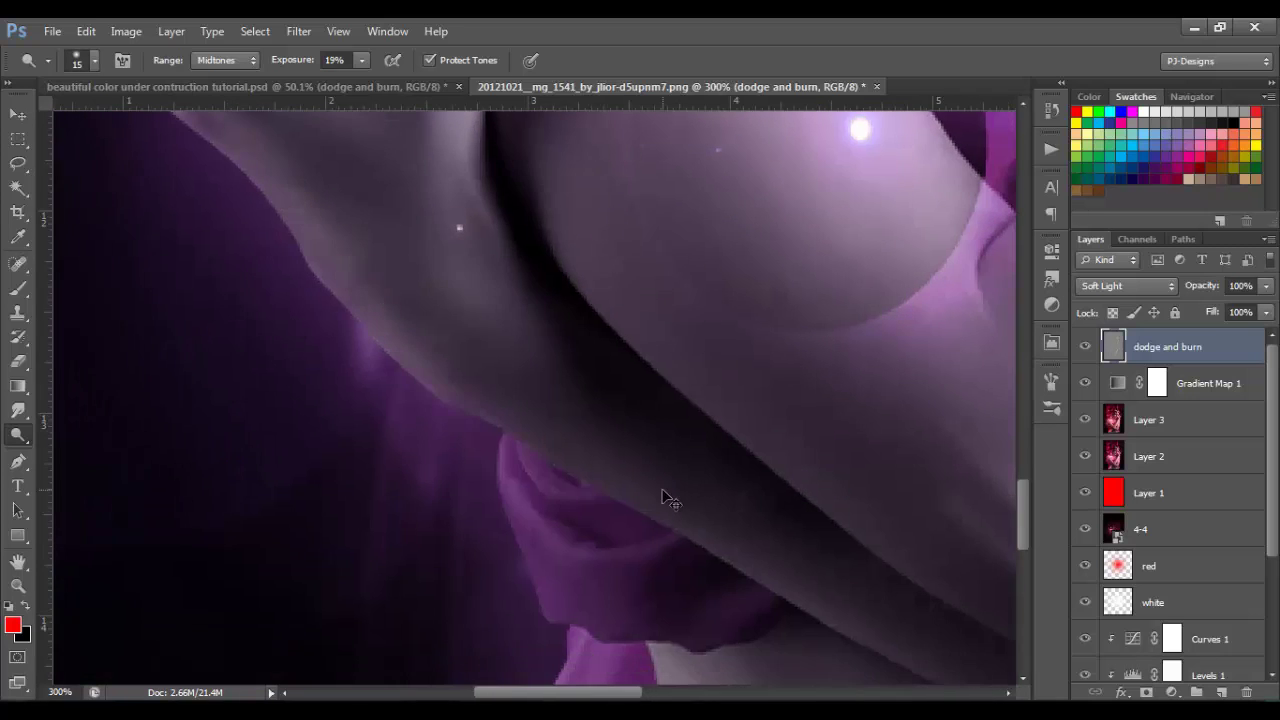
Dodge the waist and belly highlights, using a 35 px brush and then a 45 px brush
{"action": "key", "text": "ctrl+minus"}
{"action": "key", "text": "ctrl+minus"}
{"action": "key", "text": "ctrl+plus"}
{"action": "scroll", "coordinate": [1016, 473], "scroll_direction": "down", "scroll_amount": 5}
{"action": "key", "text": "bracketright"}
{"action": "key", "text": "bracketright"}
{"action": "key", "text": "bracketright"}
{"action": "key", "text": "bracketright"}
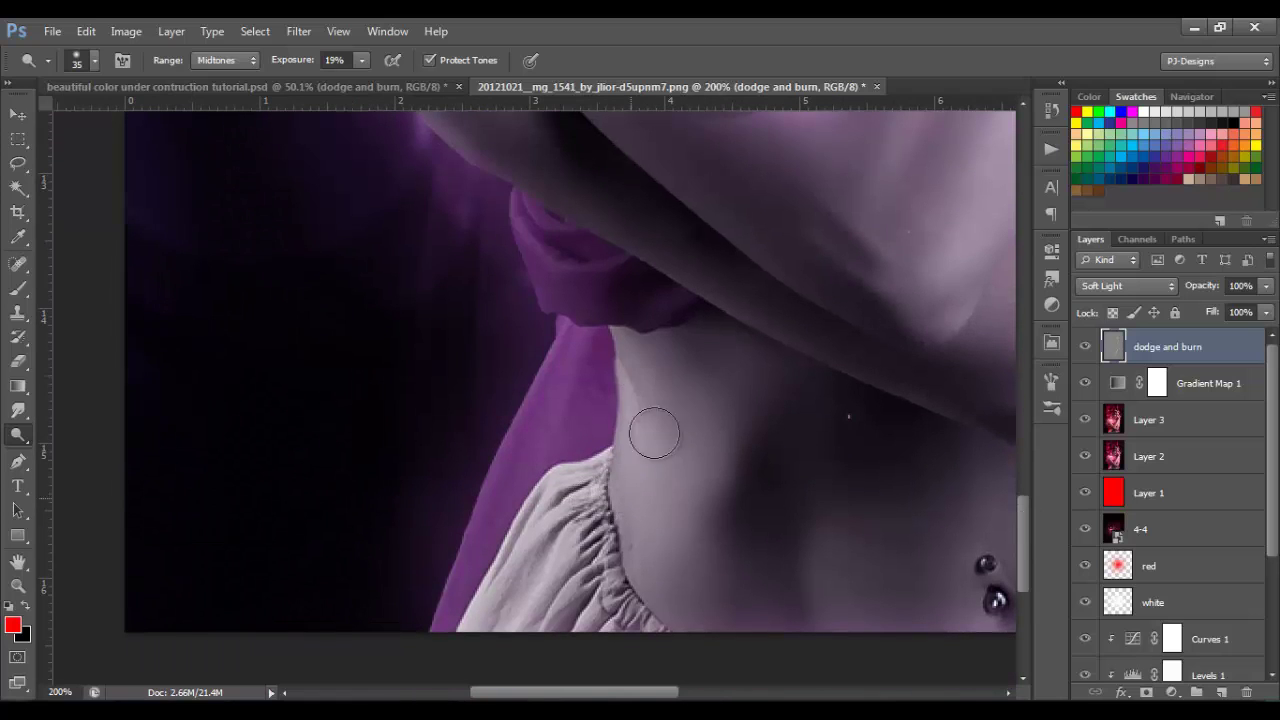
{"action": "left_click_drag", "start_coordinate": [737, 434], "coordinate": [580, 343]}
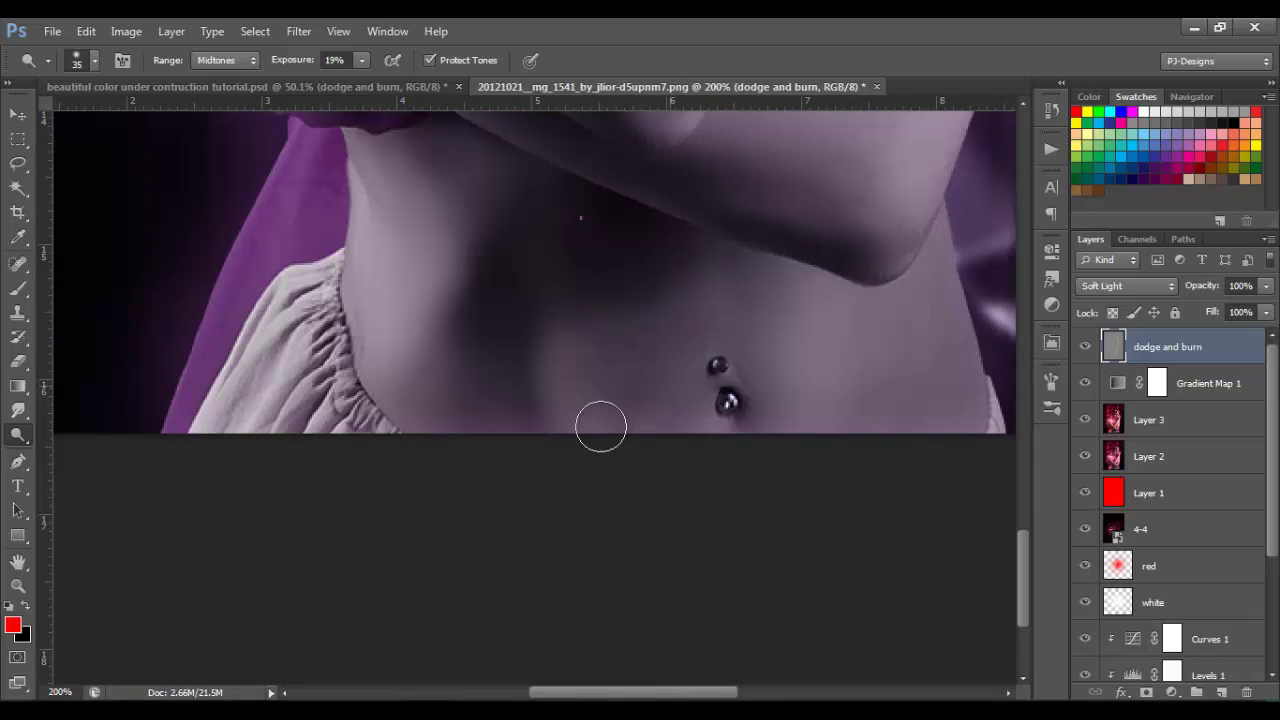
{"action": "key", "text": "bracketright"}
Dodge the gathered skirt folds at the waist with an 8 px brush
{"action": "left_click_drag", "start_coordinate": [361, 60], "coordinate": [351, 81]}
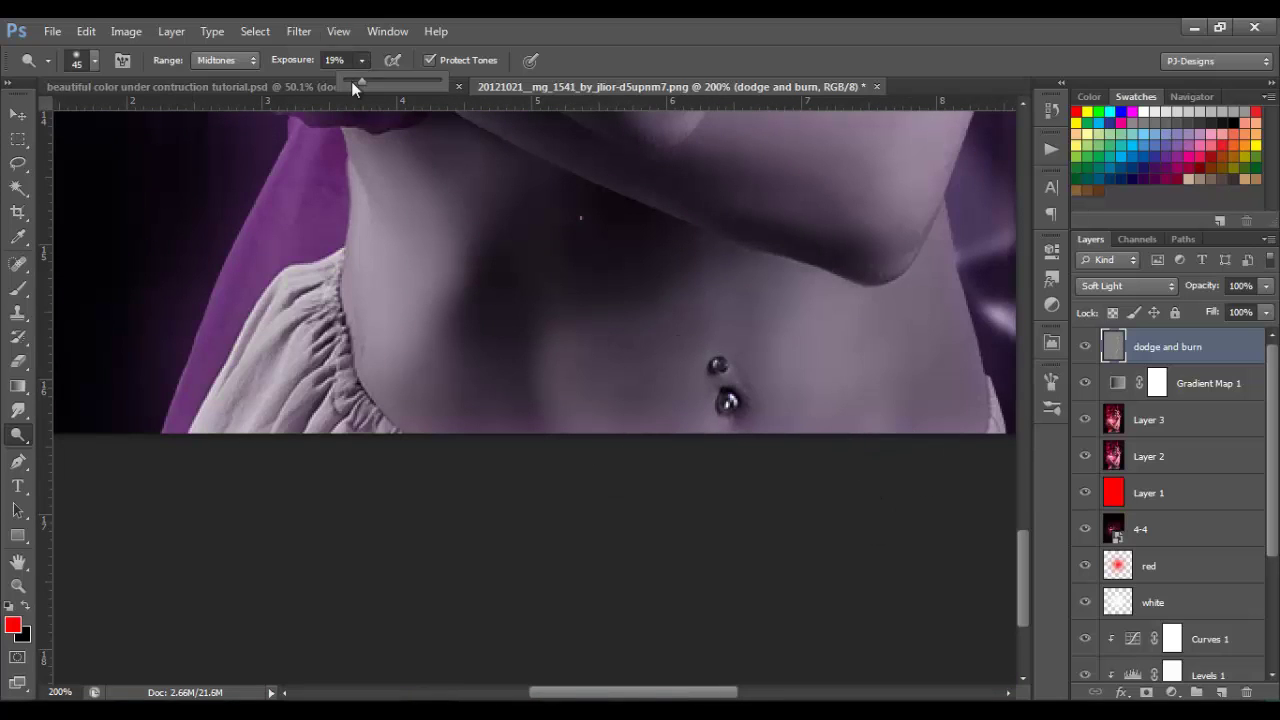
{"action": "left_click", "coordinate": [361, 60]}
{"action": "key", "text": "bracketleft"}
{"action": "key", "text": "bracketleft"}
{"action": "key", "text": "bracketleft"}
{"action": "key", "text": "bracketleft"}
{"action": "key", "text": "bracketleft"}
{"action": "key", "text": "bracketleft"}
{"action": "key", "text": "bracketleft"}
{"action": "key", "text": "bracketleft"}
{"action": "key", "text": "bracketleft"}
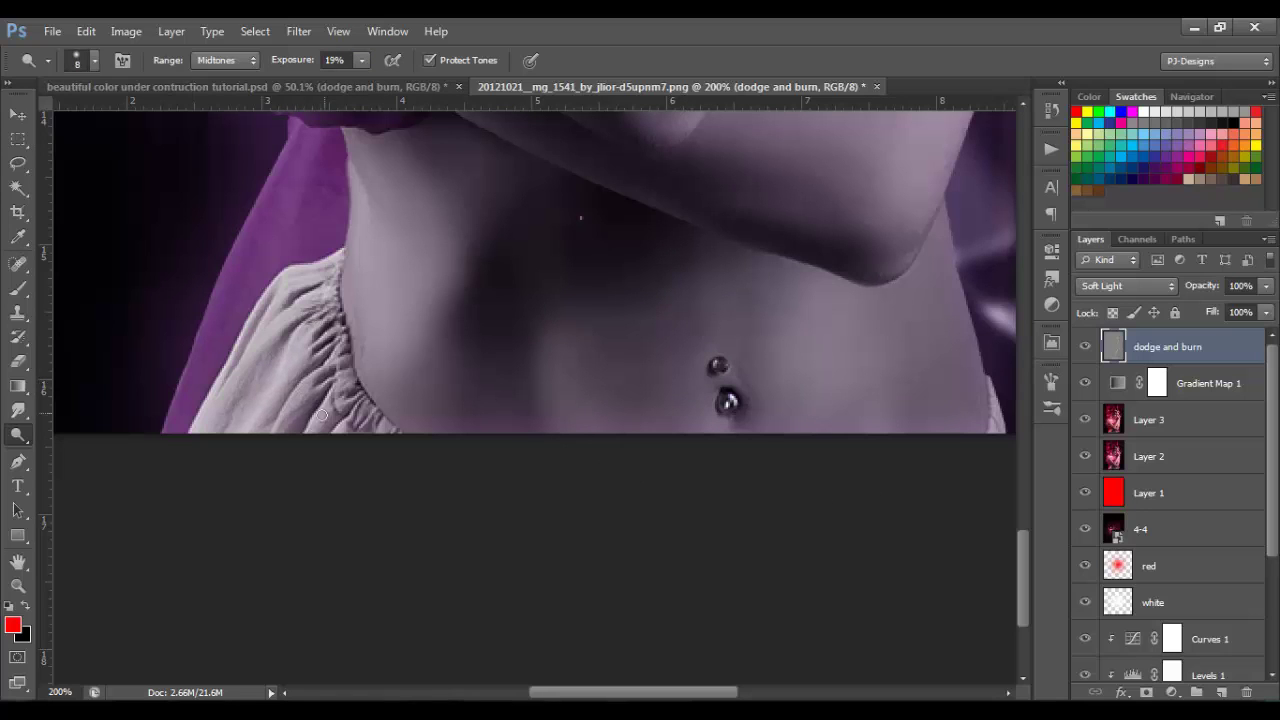
Dodge the fine gathers of the skirt at the waist with a 5 px brush
{"action": "key", "text": "bracketleft"}
{"action": "key", "text": "bracketleft"}
{"action": "key", "text": "bracketleft"}
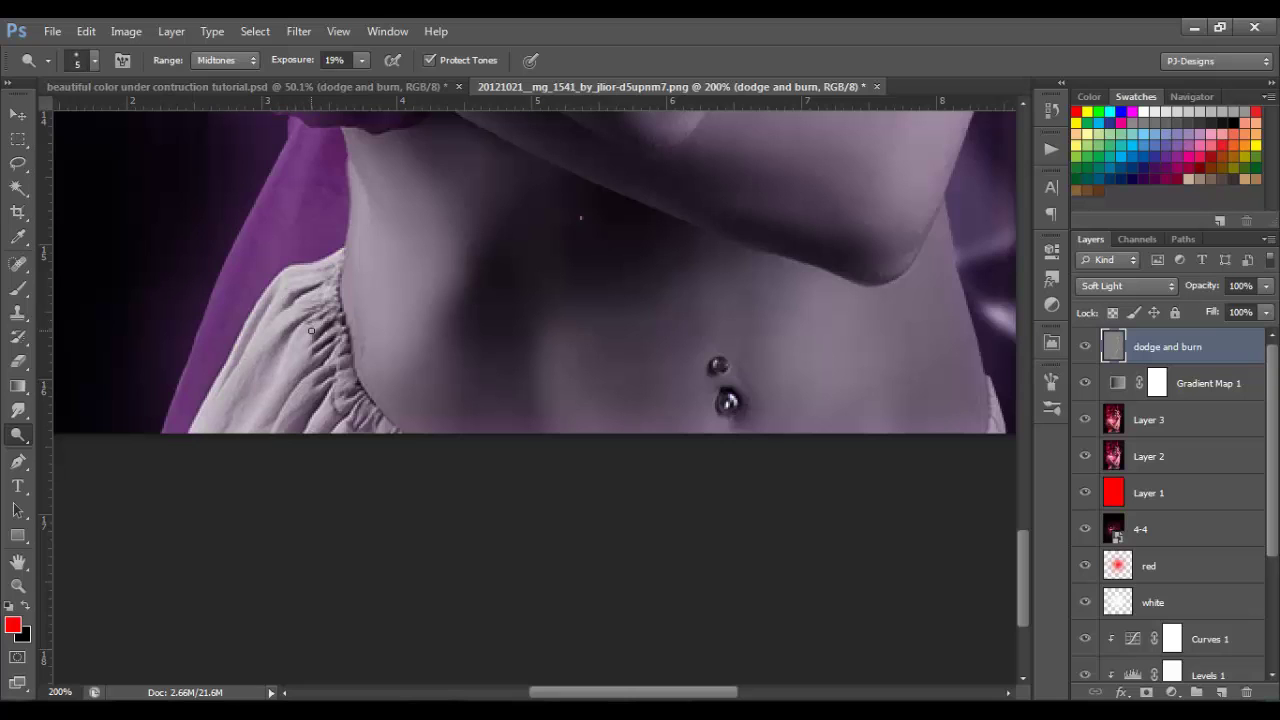
Dodge the highlights on the navel piercing with an 8 px brush
{"action": "scroll", "coordinate": [577, 343], "scroll_direction": "right", "scroll_amount": 5}
{"action": "scroll", "coordinate": [443, 323], "scroll_direction": "down", "scroll_amount": 2}
{"action": "key", "text": "bracketright"}
{"action": "key", "text": "bracketright"}
{"action": "key", "text": "bracketright"}
{"action": "key", "text": "bracketright"}
{"action": "key", "text": "bracketright"}
{"action": "key", "text": "bracketright"}
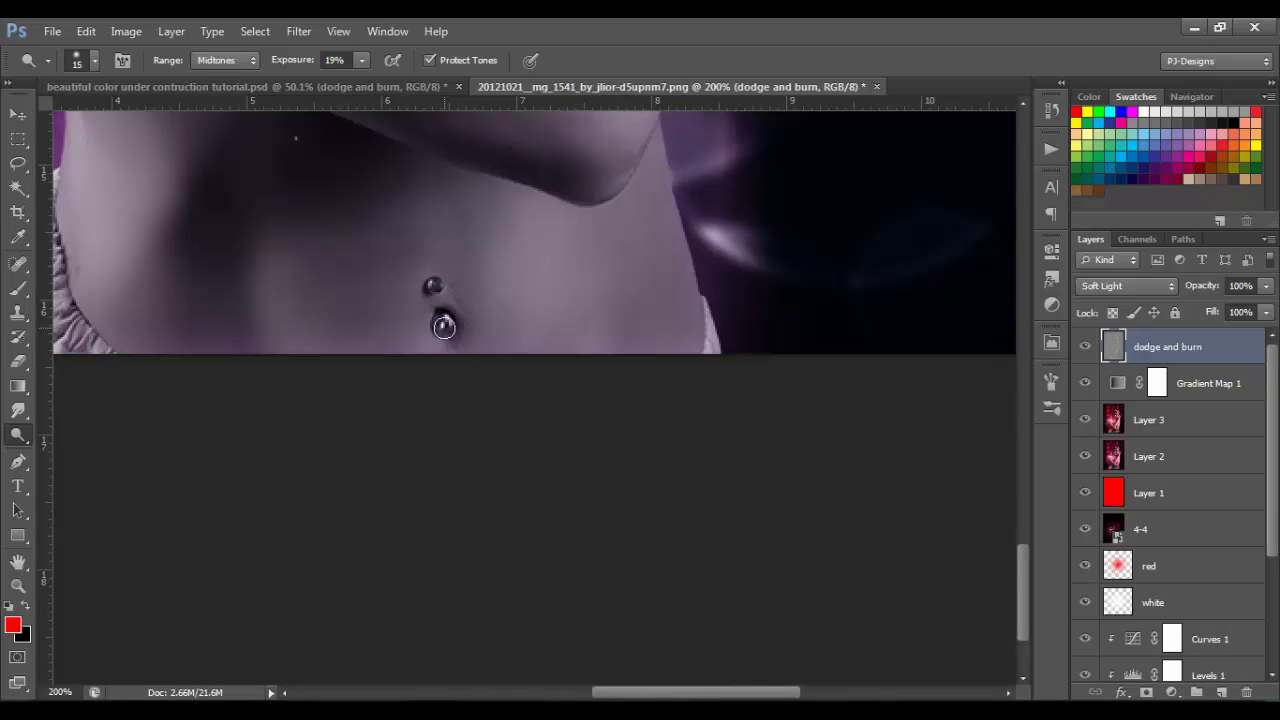
{"action": "key", "text": "bracketleft"}
{"action": "key", "text": "bracketleft"}
{"action": "key", "text": "bracketleft"}
{"action": "left_click", "coordinate": [444, 322]}
Compare the whole portrait with and without the dodge and burn layer, leaving the layer visible
{"action": "key", "text": "ctrl+0"}
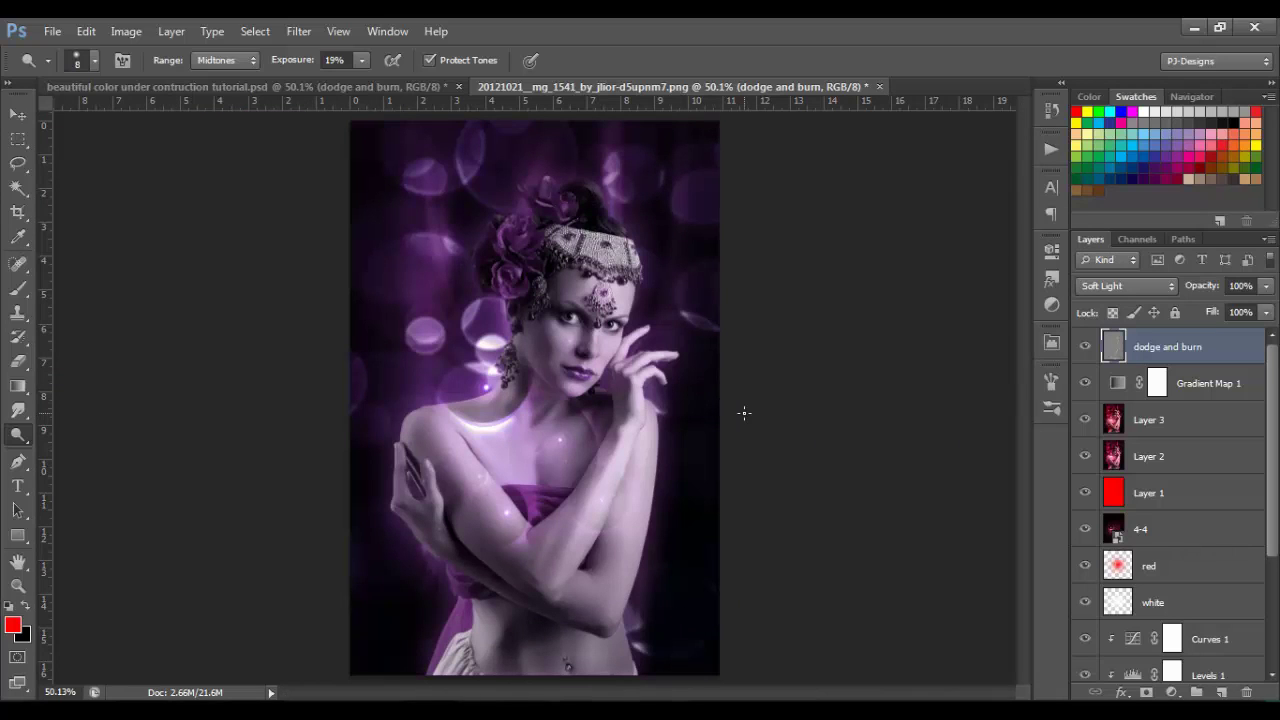
{"action": "left_click", "coordinate": [16, 116]}
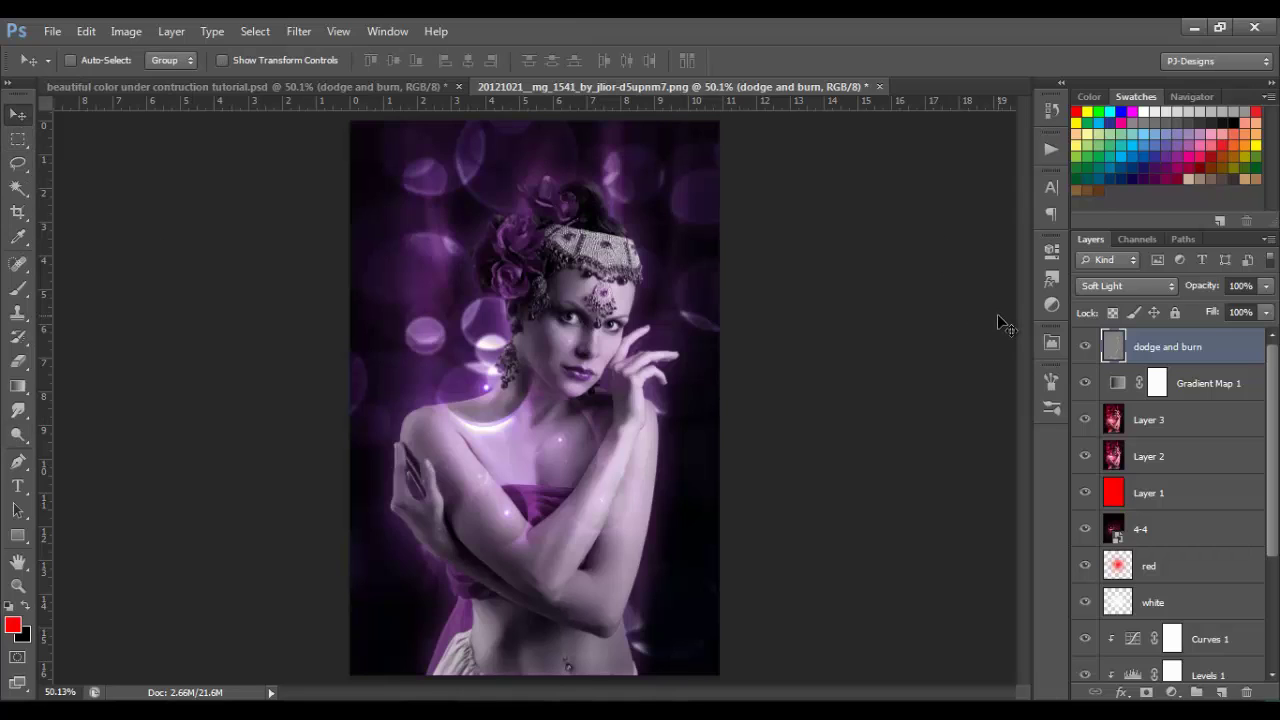
{"action": "left_click", "coordinate": [1085, 349]}
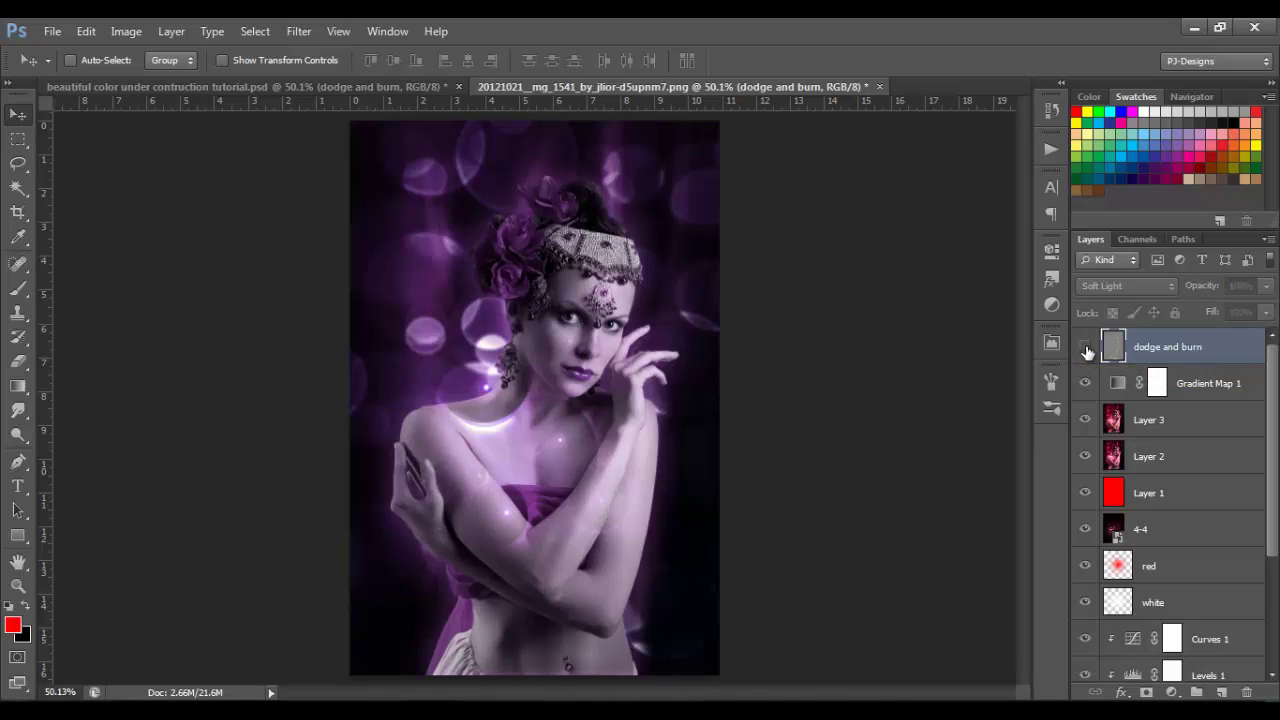
{"action": "left_click", "coordinate": [1085, 349]}
{"action": "left_click", "coordinate": [1085, 349]}
{"action": "left_click", "coordinate": [1085, 349]}
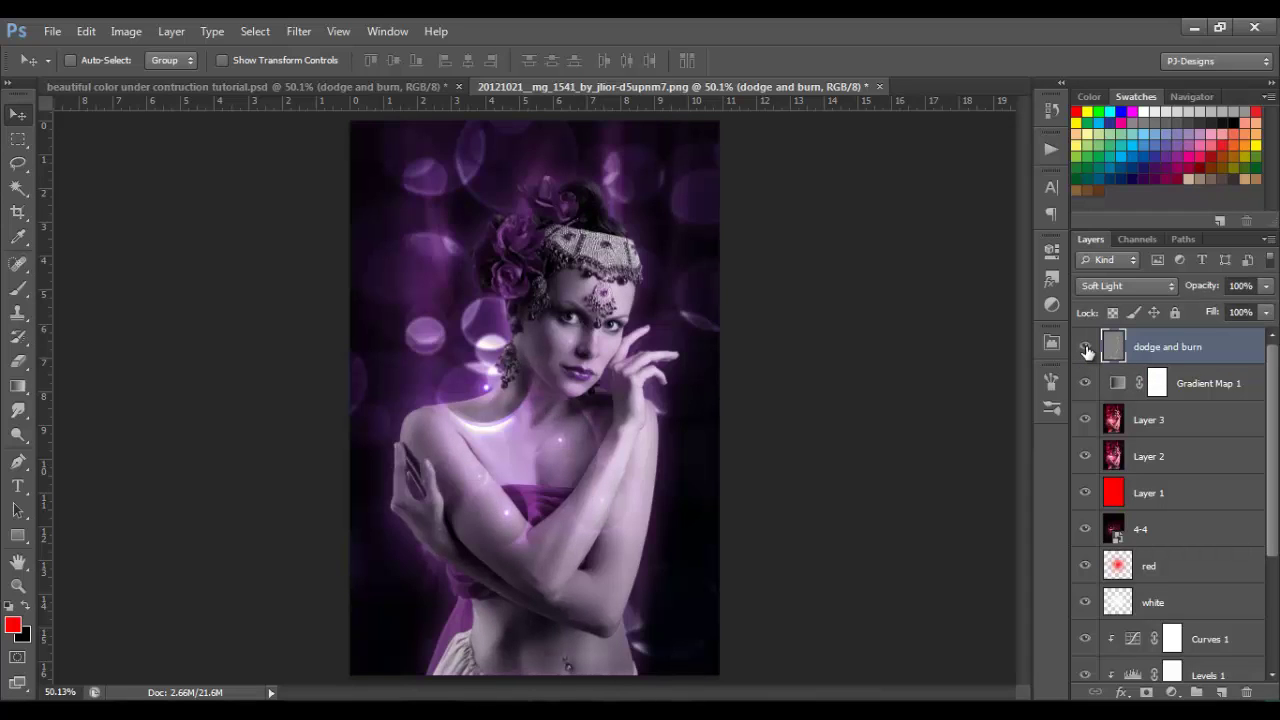
{"action": "left_click", "coordinate": [1085, 349]}
{"action": "left_click", "coordinate": [1085, 349]}
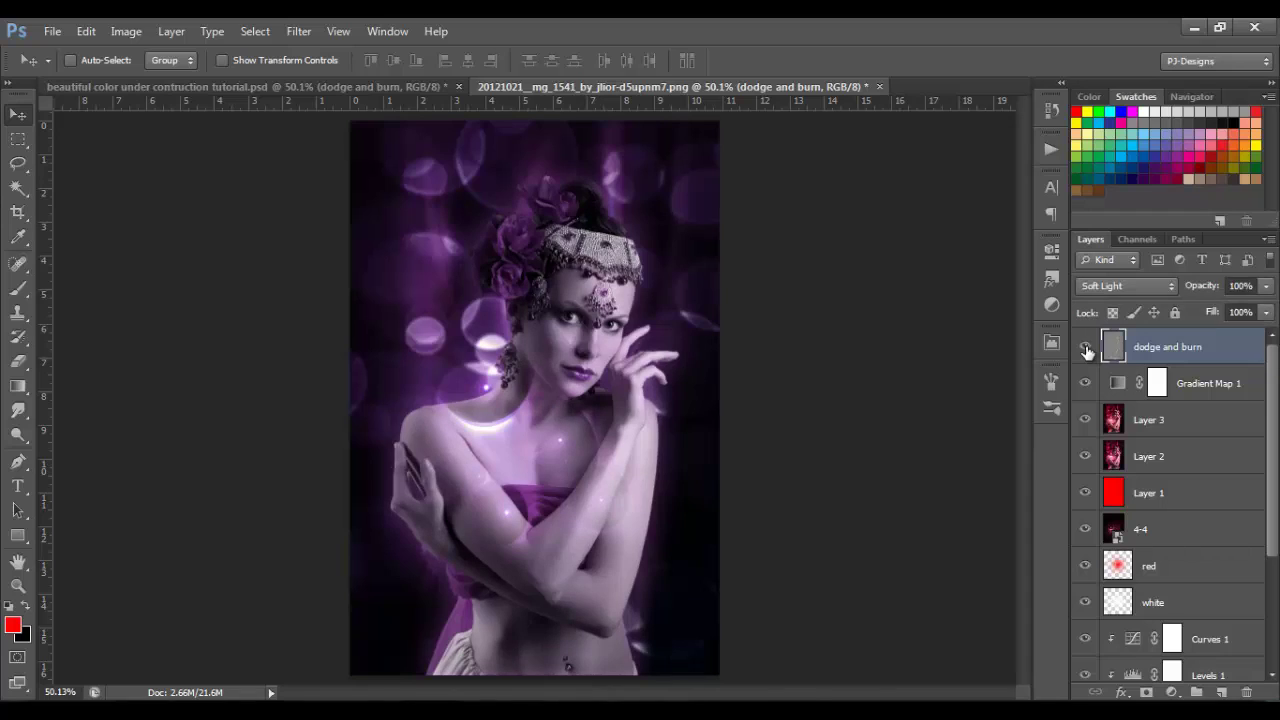
{"action": "left_click", "coordinate": [1085, 349]}
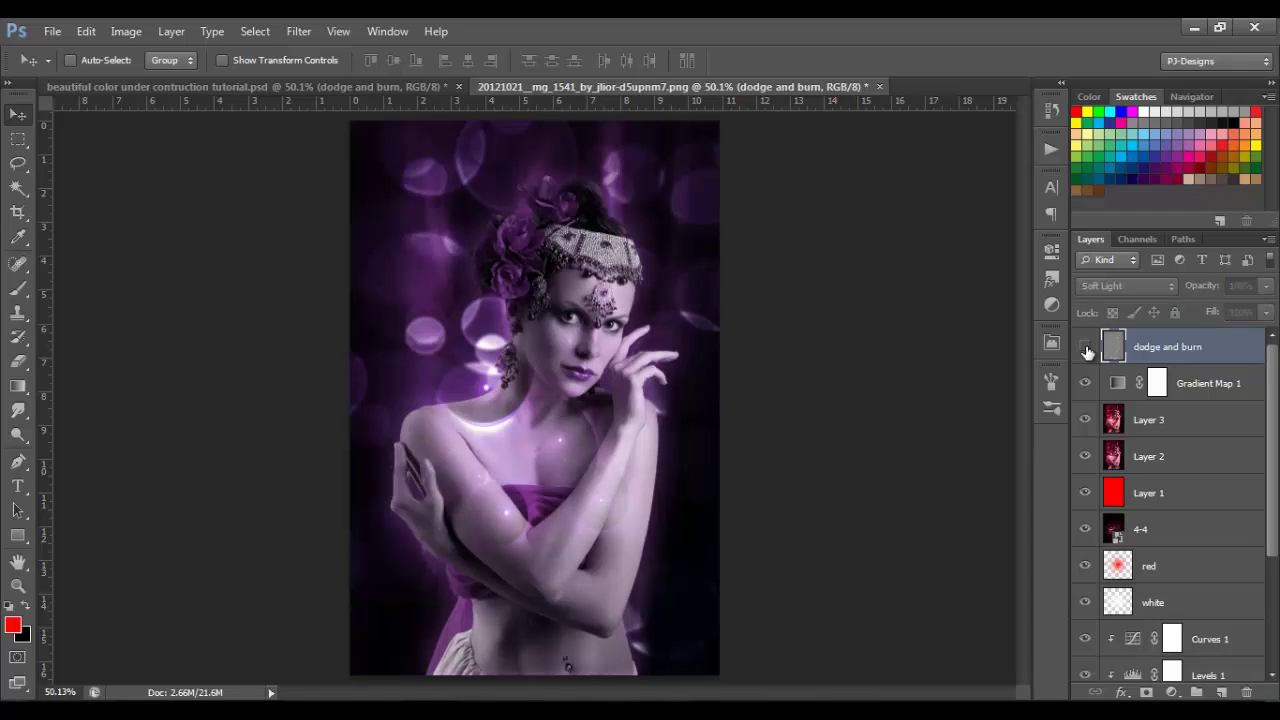
{"action": "left_click", "coordinate": [1085, 349]}
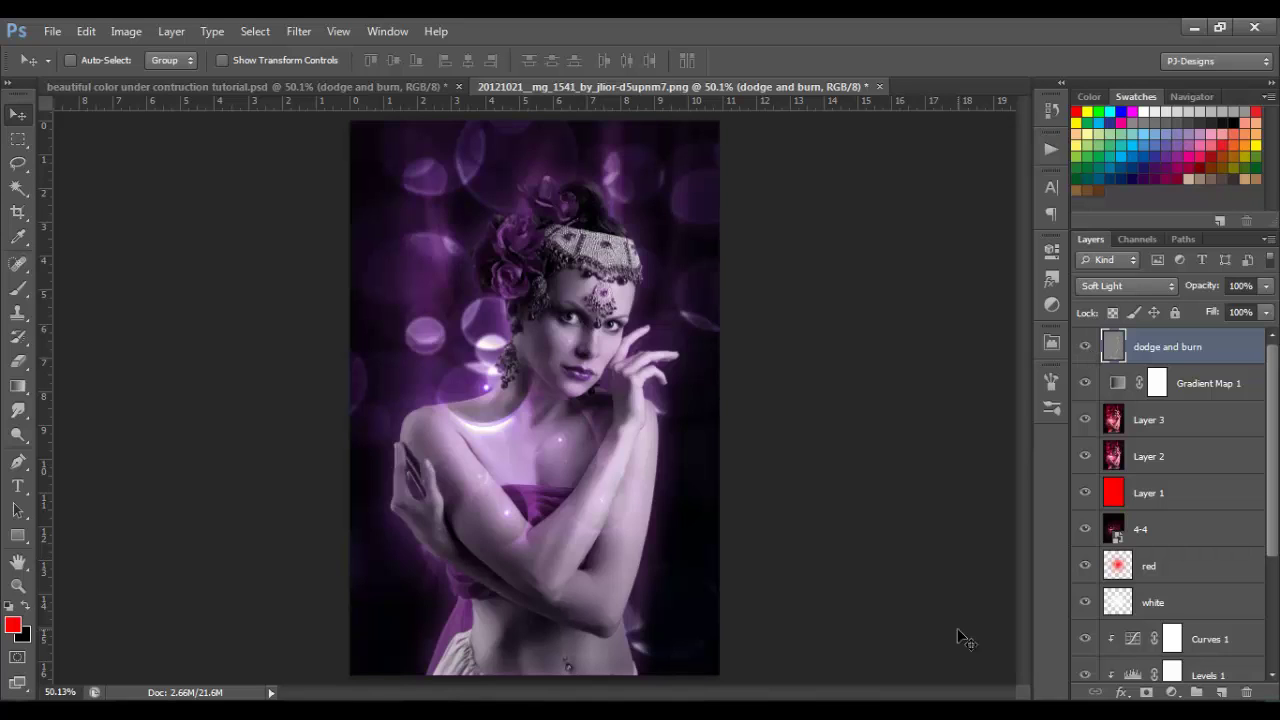
Add a Brightness/Contrast adjustment layer above the dodge and burn layer and set its brightness to 15
{"action": "left_click", "coordinate": [1171, 692]}
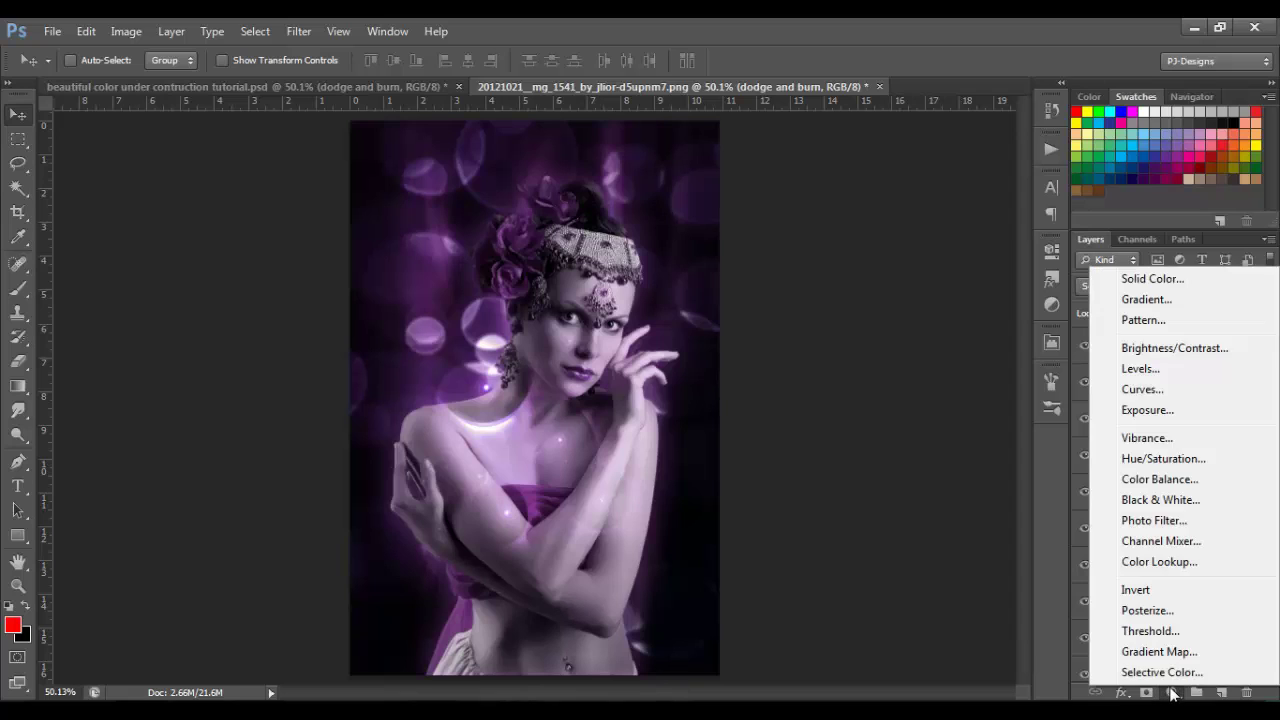
{"action": "left_click", "coordinate": [1174, 348]}
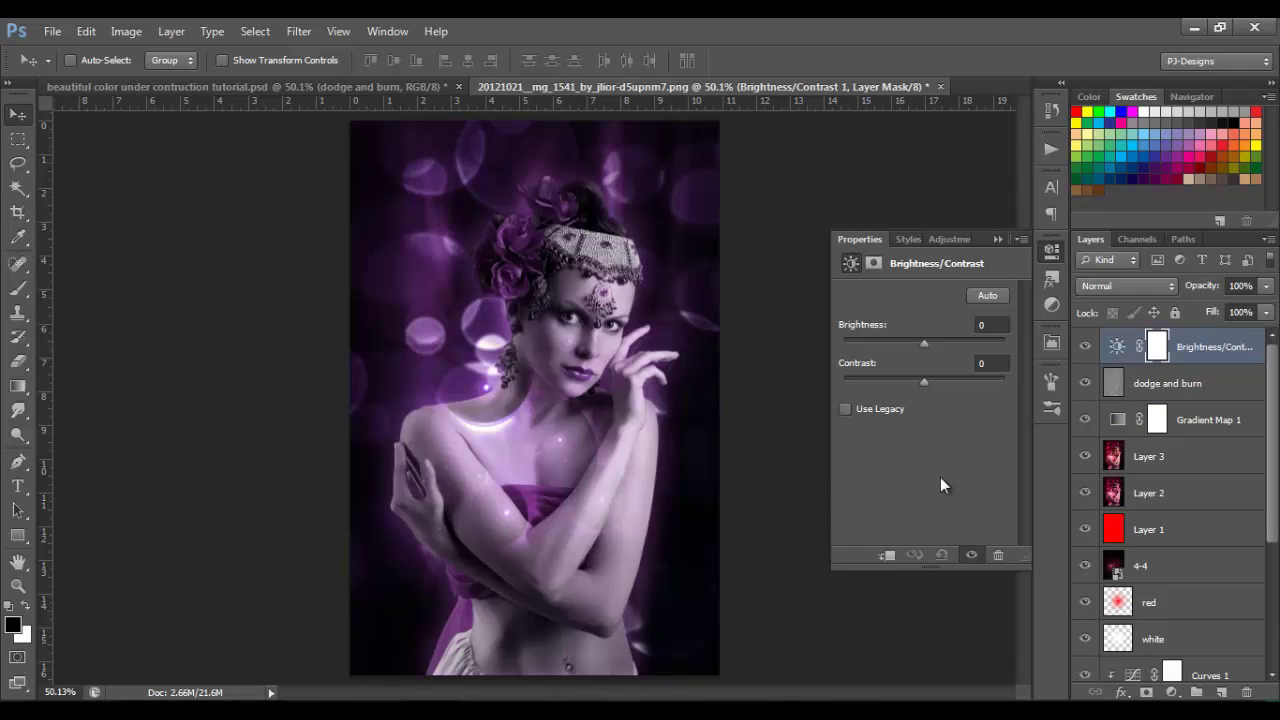
{"action": "left_click", "coordinate": [940, 342]}
{"action": "left_click", "coordinate": [996, 325]}
{"action": "type", "text": "1"}
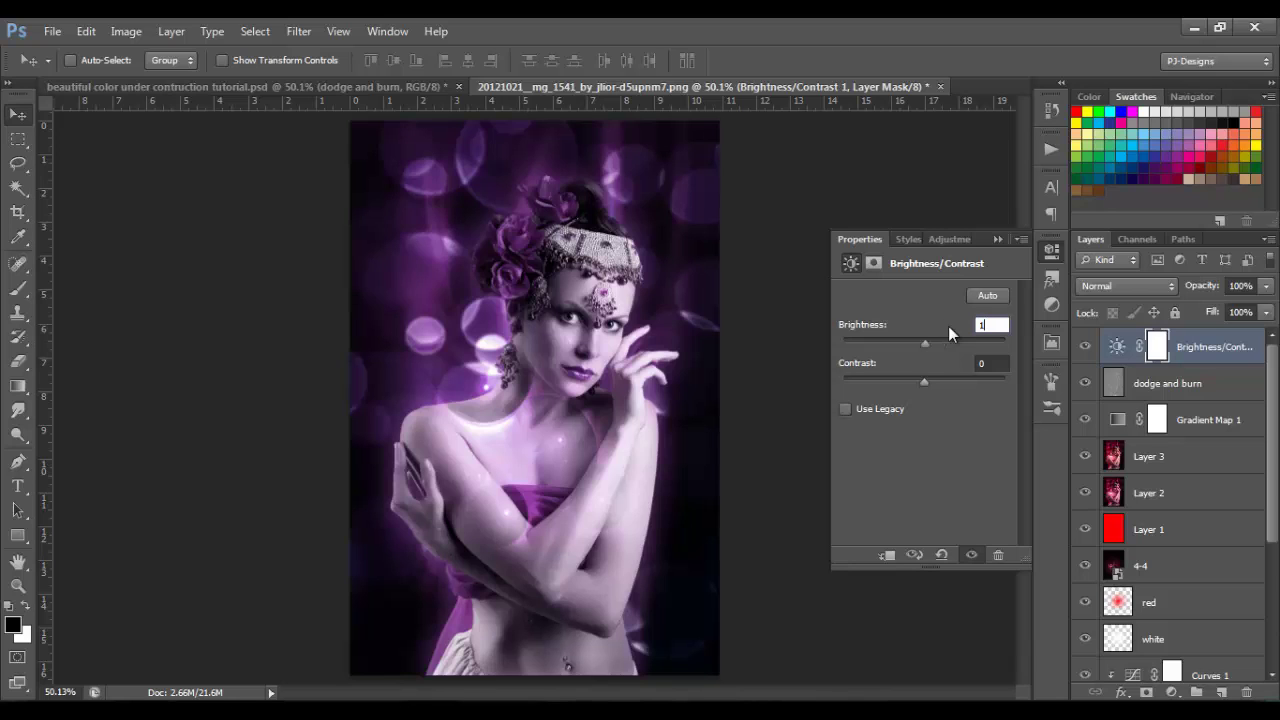
{"action": "type", "text": "5"}
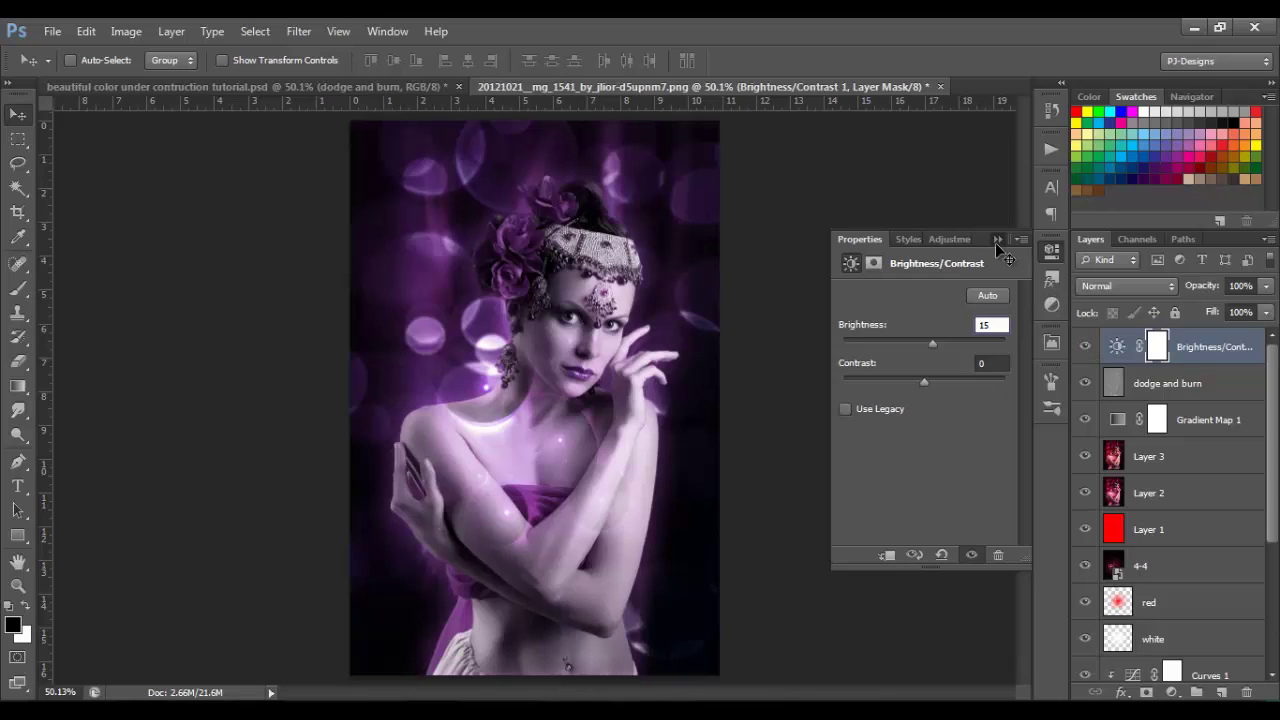
{"action": "left_click", "coordinate": [996, 241]}
Compare the portrait with and without the Brightness/Contrast adjustment, leaving the layer visible
{"action": "left_click", "coordinate": [1086, 348]}
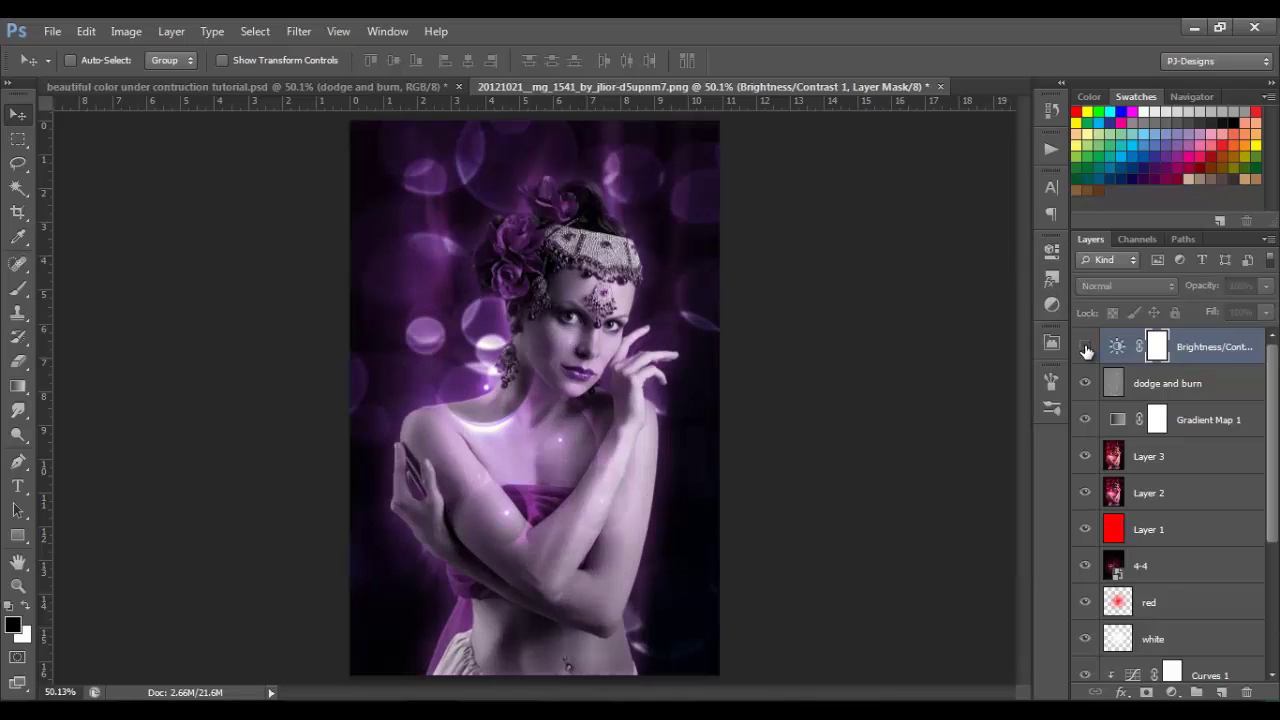
{"action": "left_click", "coordinate": [1086, 348]}
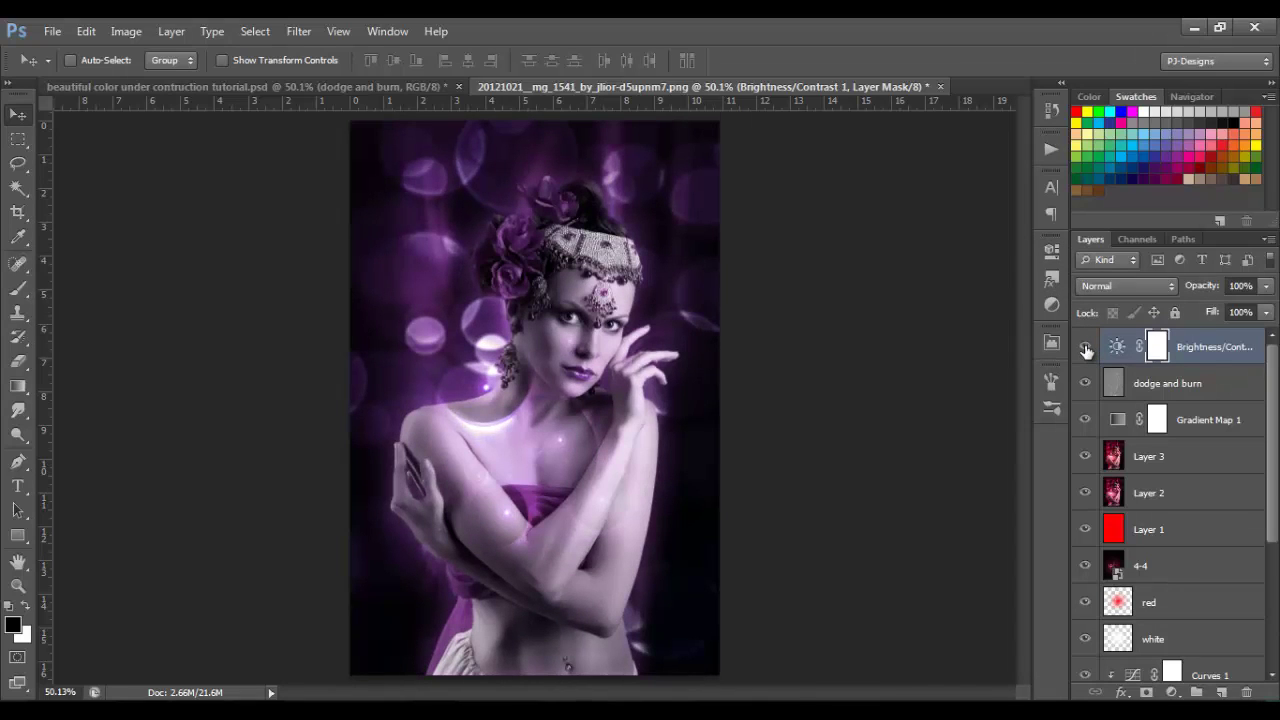
{"action": "left_click", "coordinate": [1086, 348]}
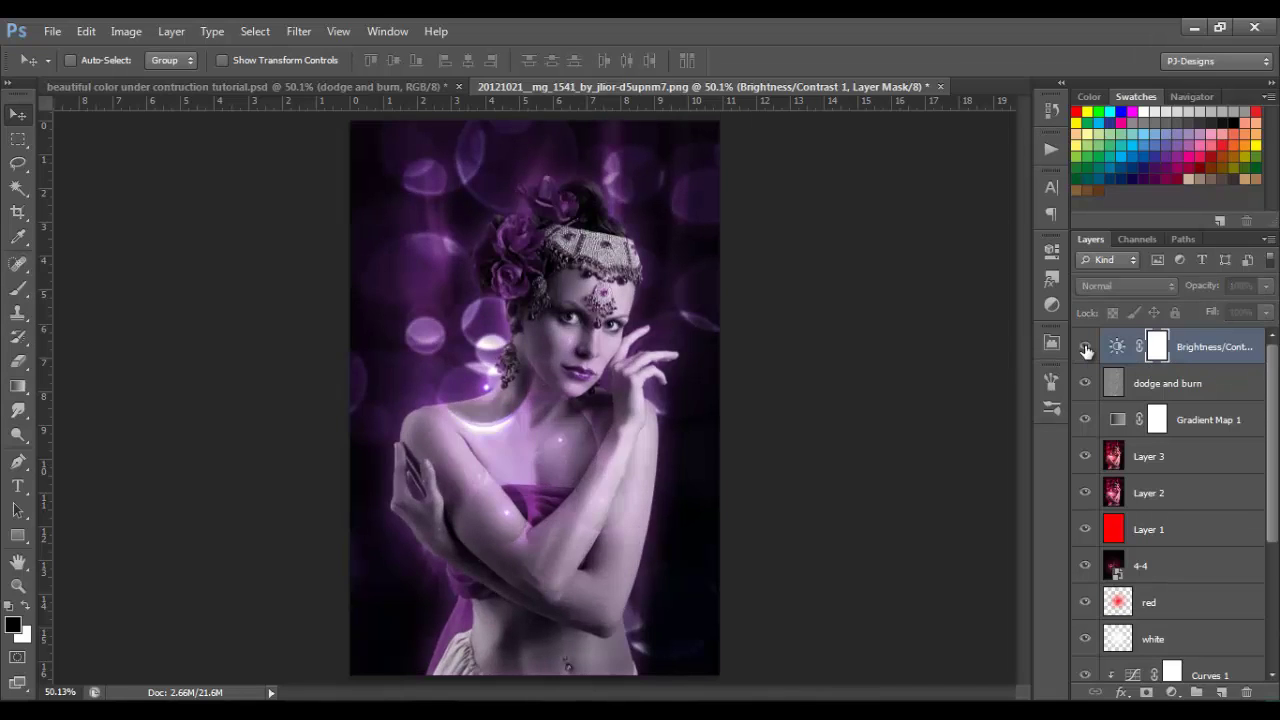
{"action": "left_click", "coordinate": [1086, 348]}
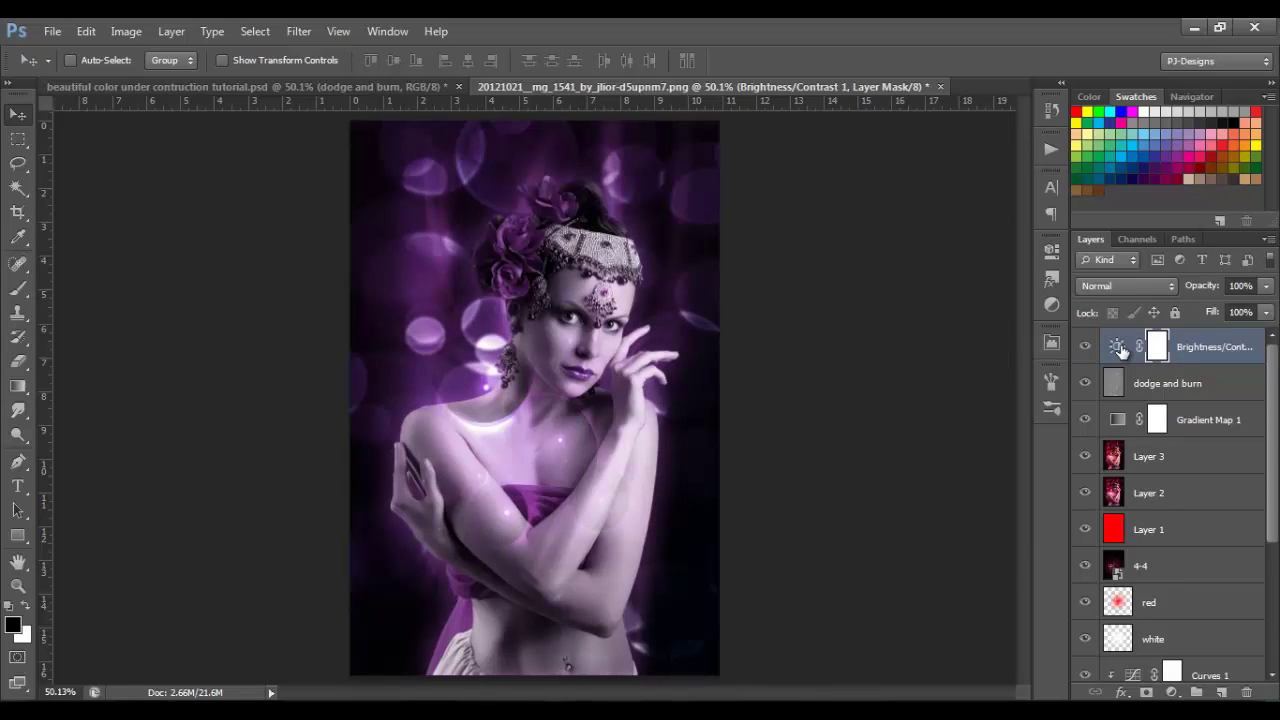
Set the Brightness/Contrast layer's brightness to 10 and check its effect by toggling the layer's visibility
{"action": "double_click", "coordinate": [1118, 347]}
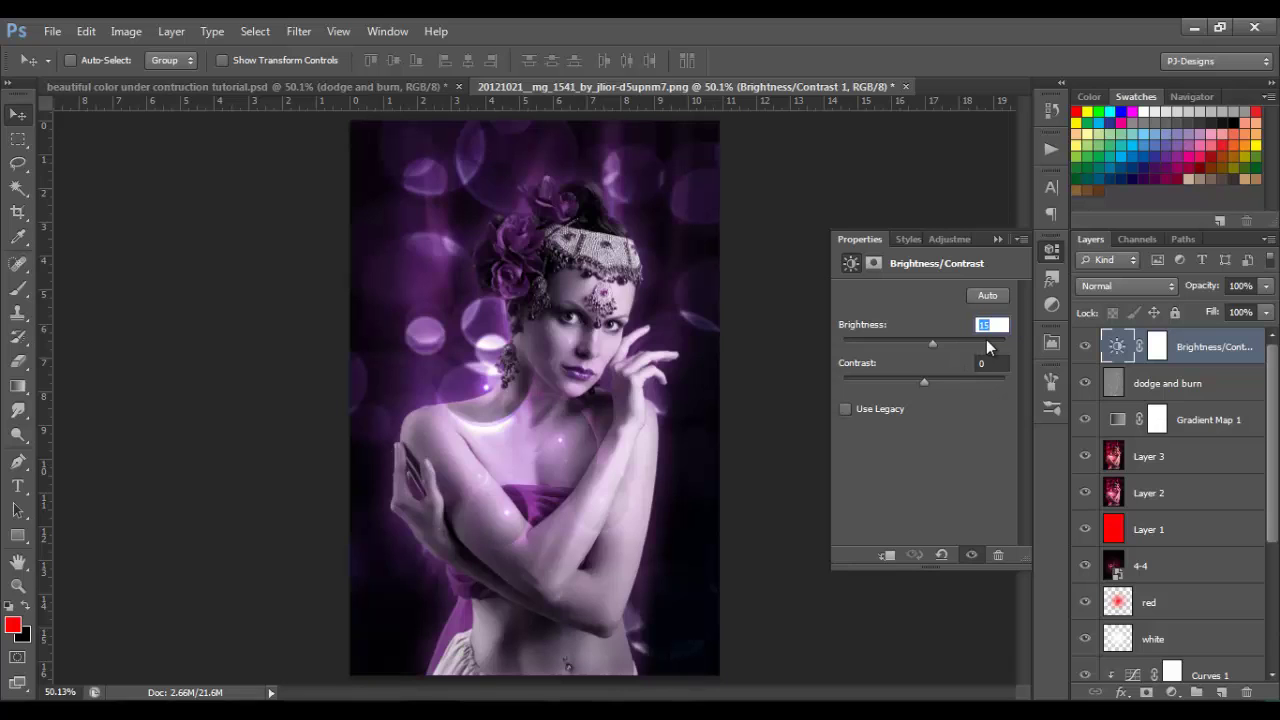
{"action": "left_click", "coordinate": [1085, 347]}
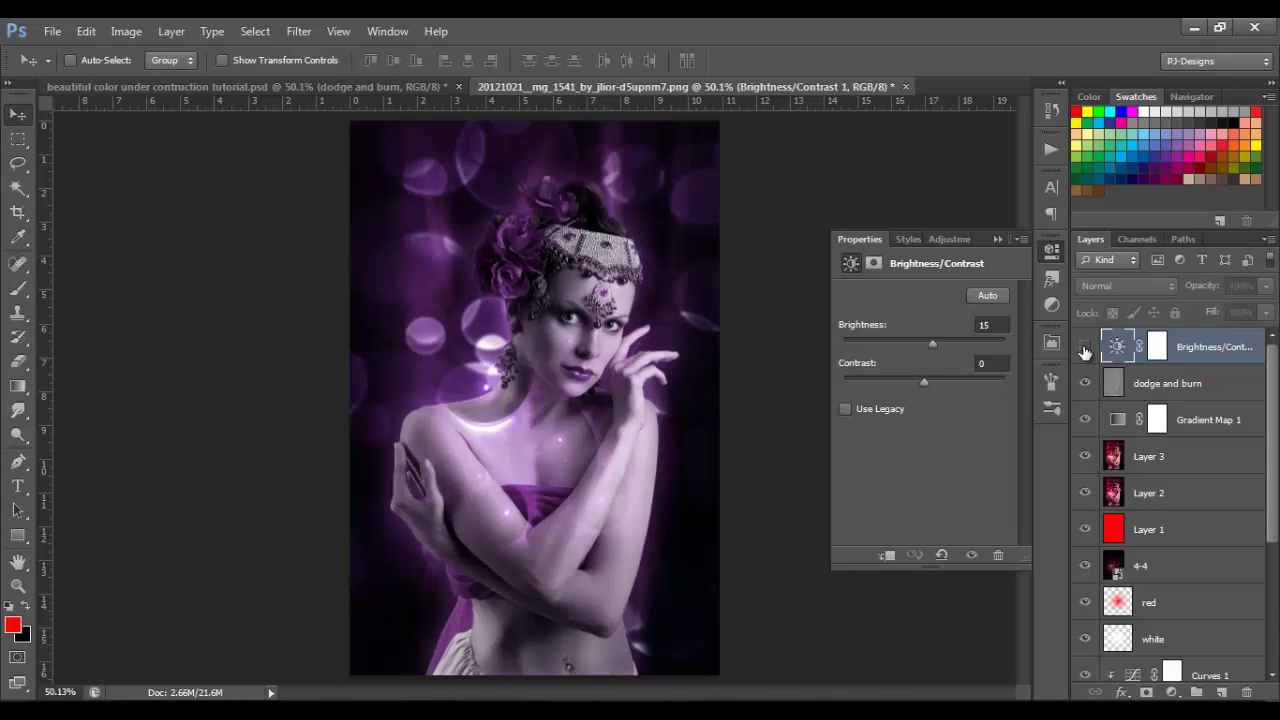
{"action": "left_click", "coordinate": [1085, 347]}
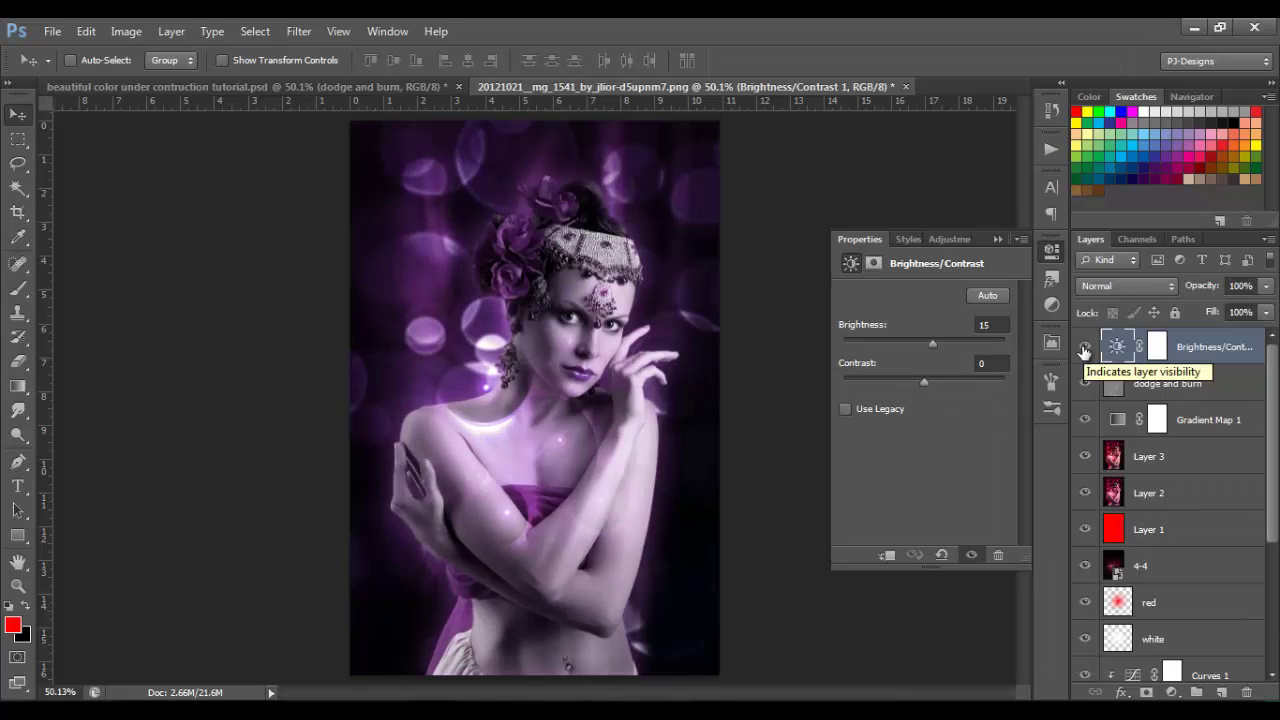
{"action": "type", "text": "10"}
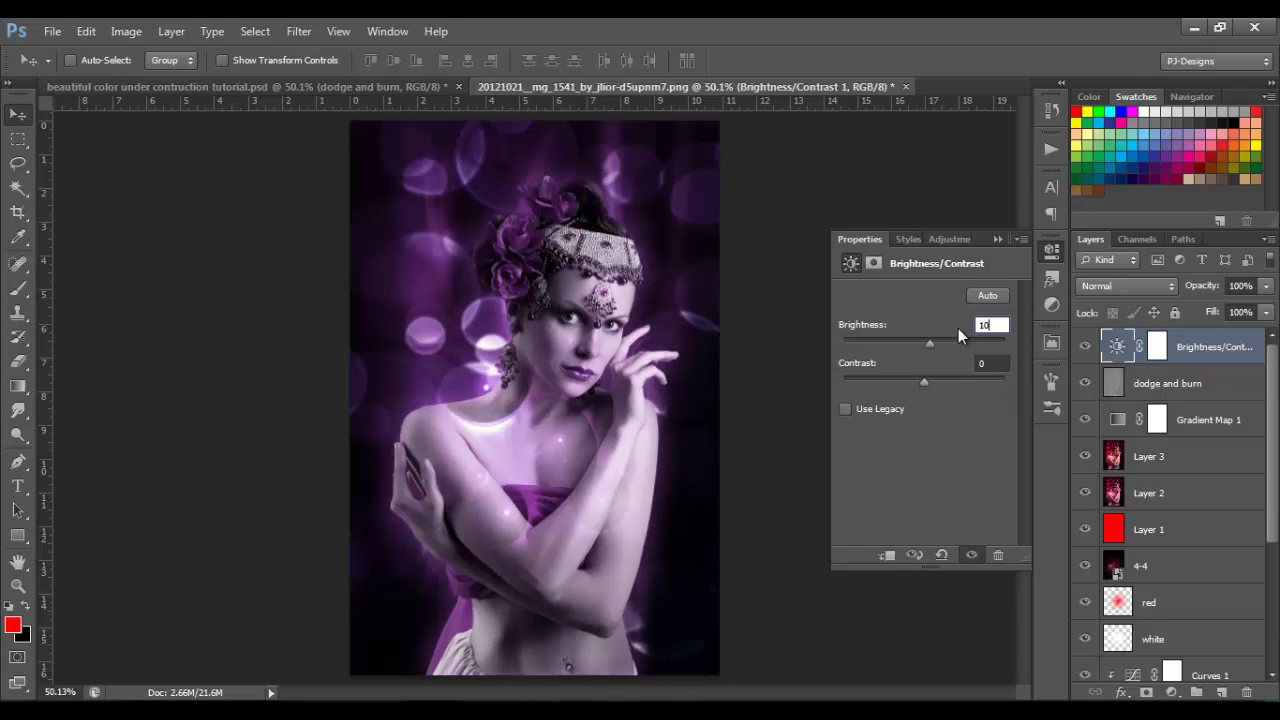
{"action": "left_click", "coordinate": [1084, 350]}
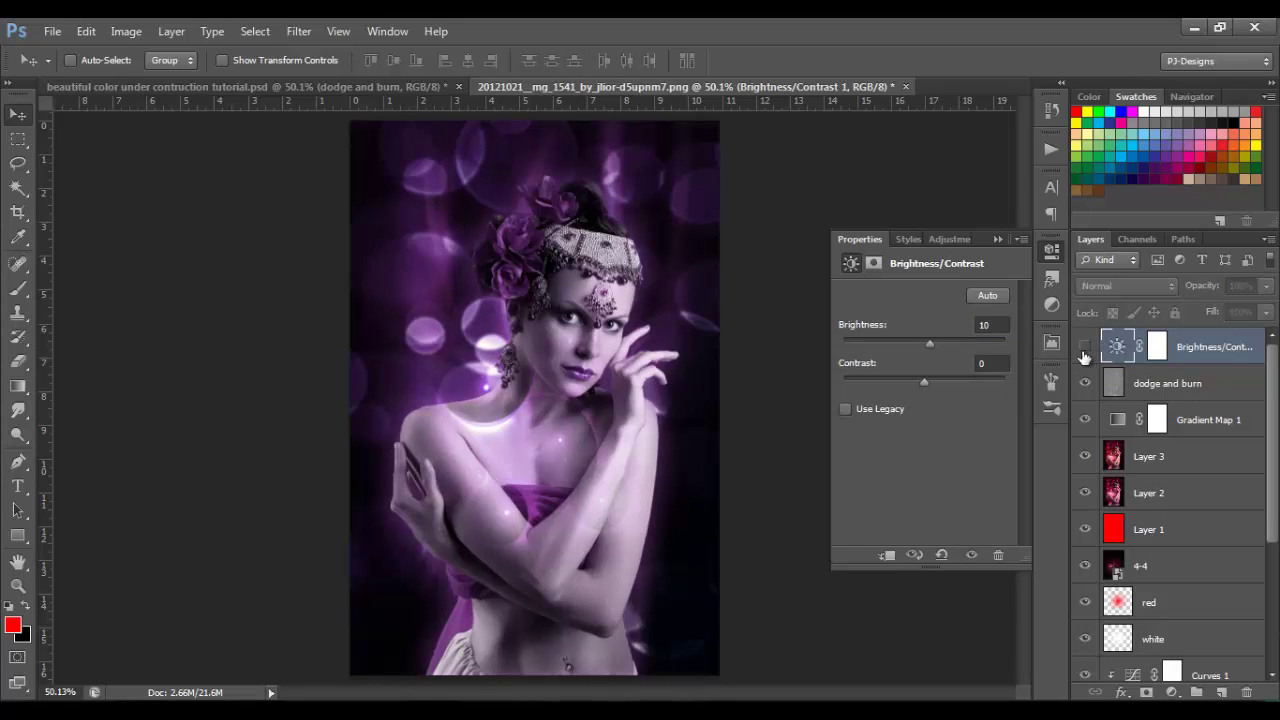
{"action": "left_click", "coordinate": [1084, 350]}
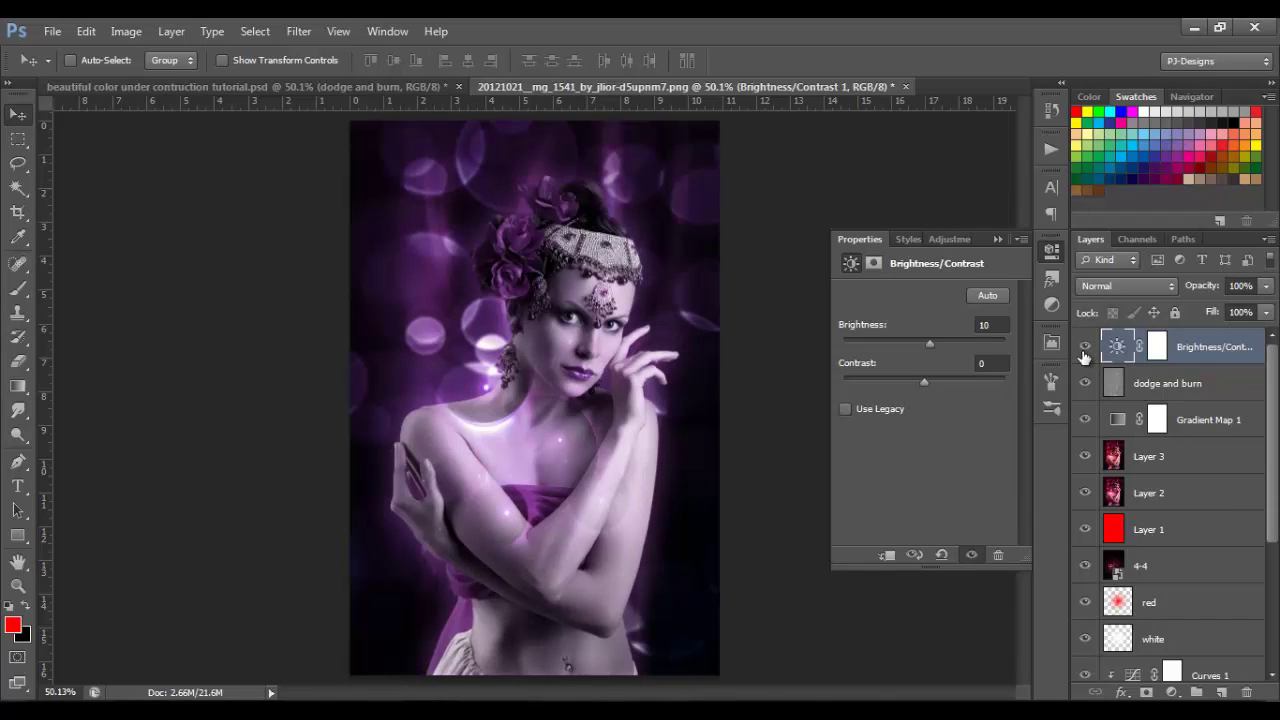
{"action": "left_click", "coordinate": [997, 240]}
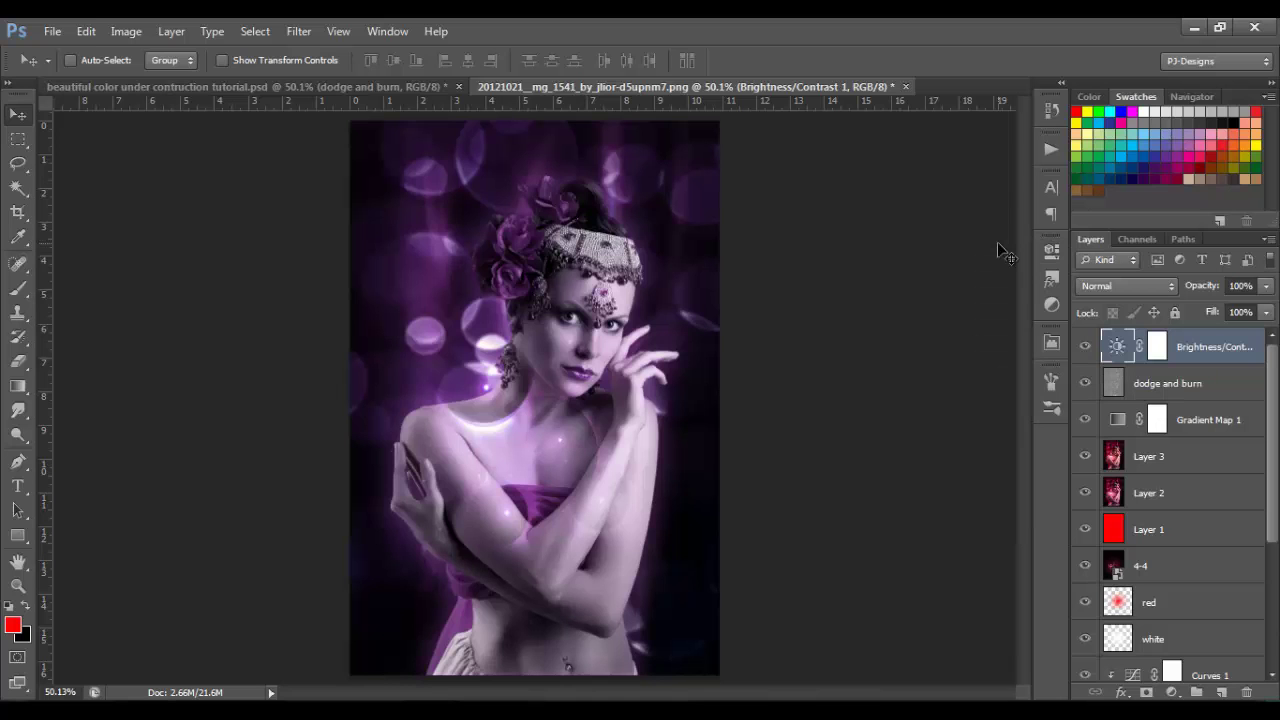